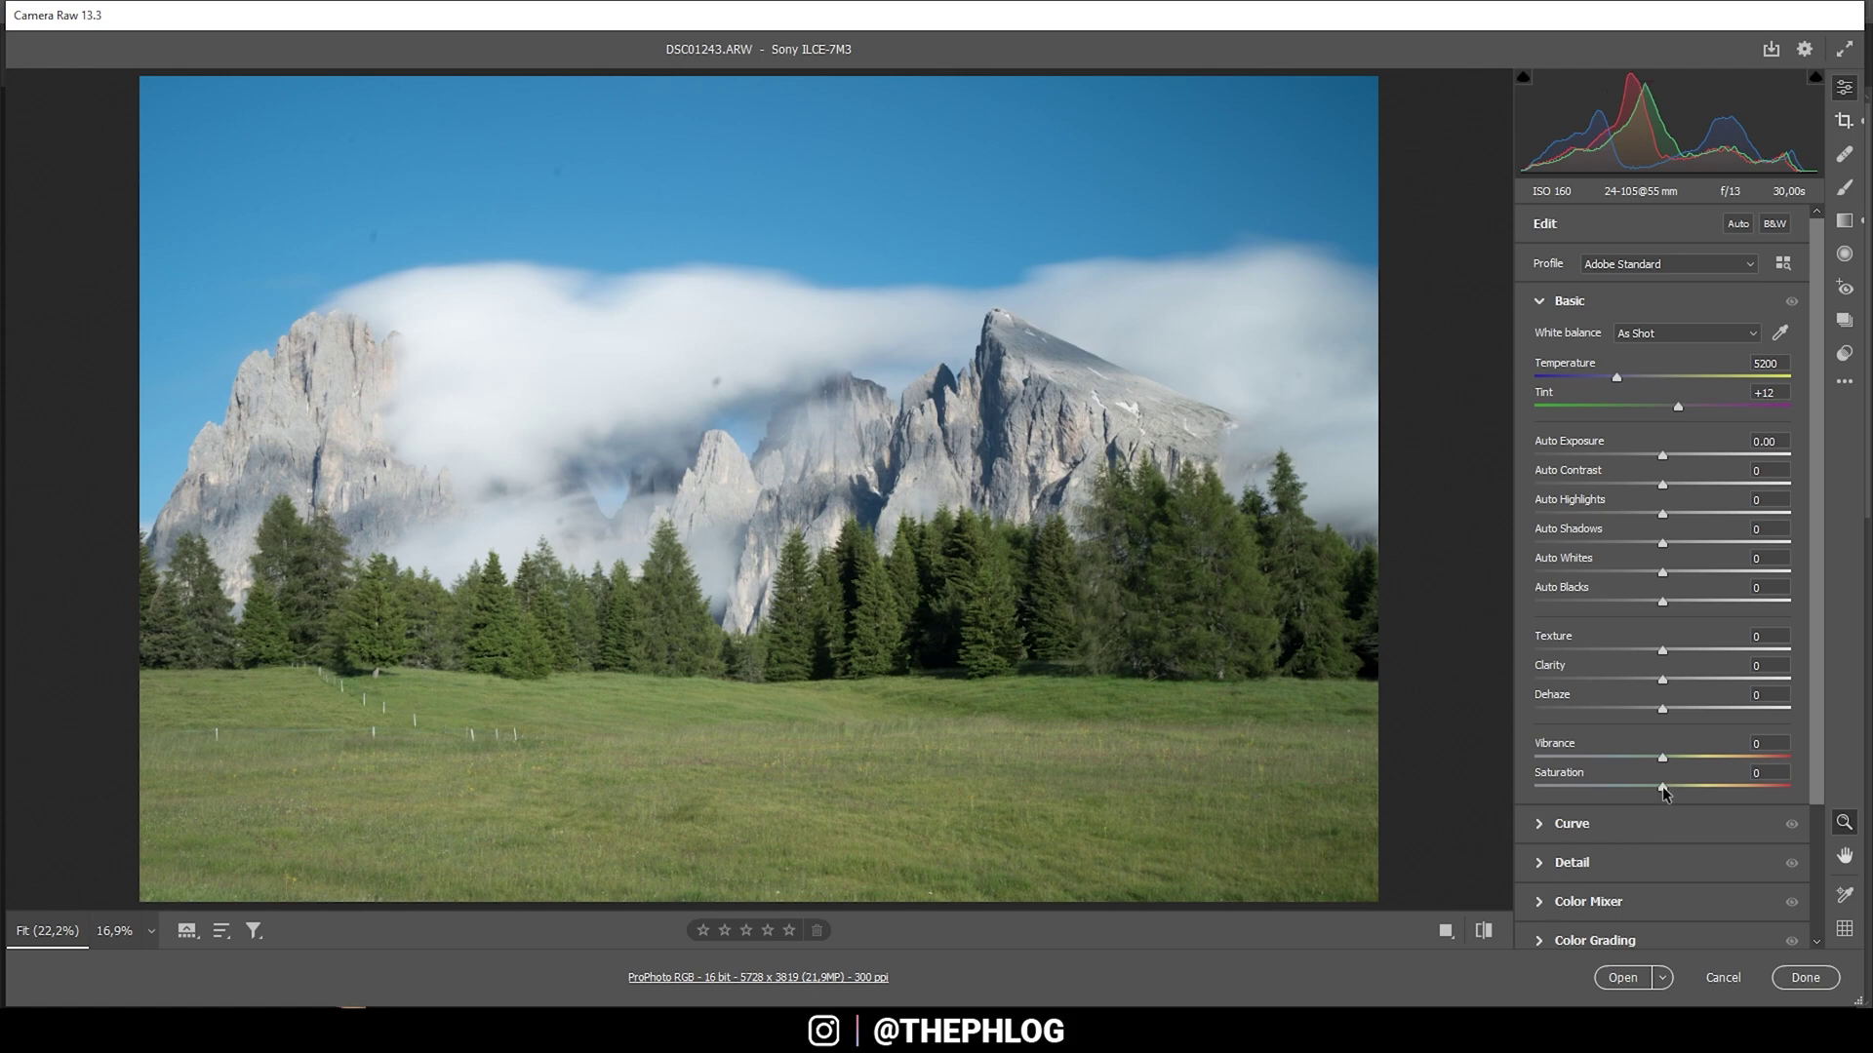
Convert the photo to black and white with Adobe Monochrome and start cooling the white balance
drag(1664, 791, 1337, 778)
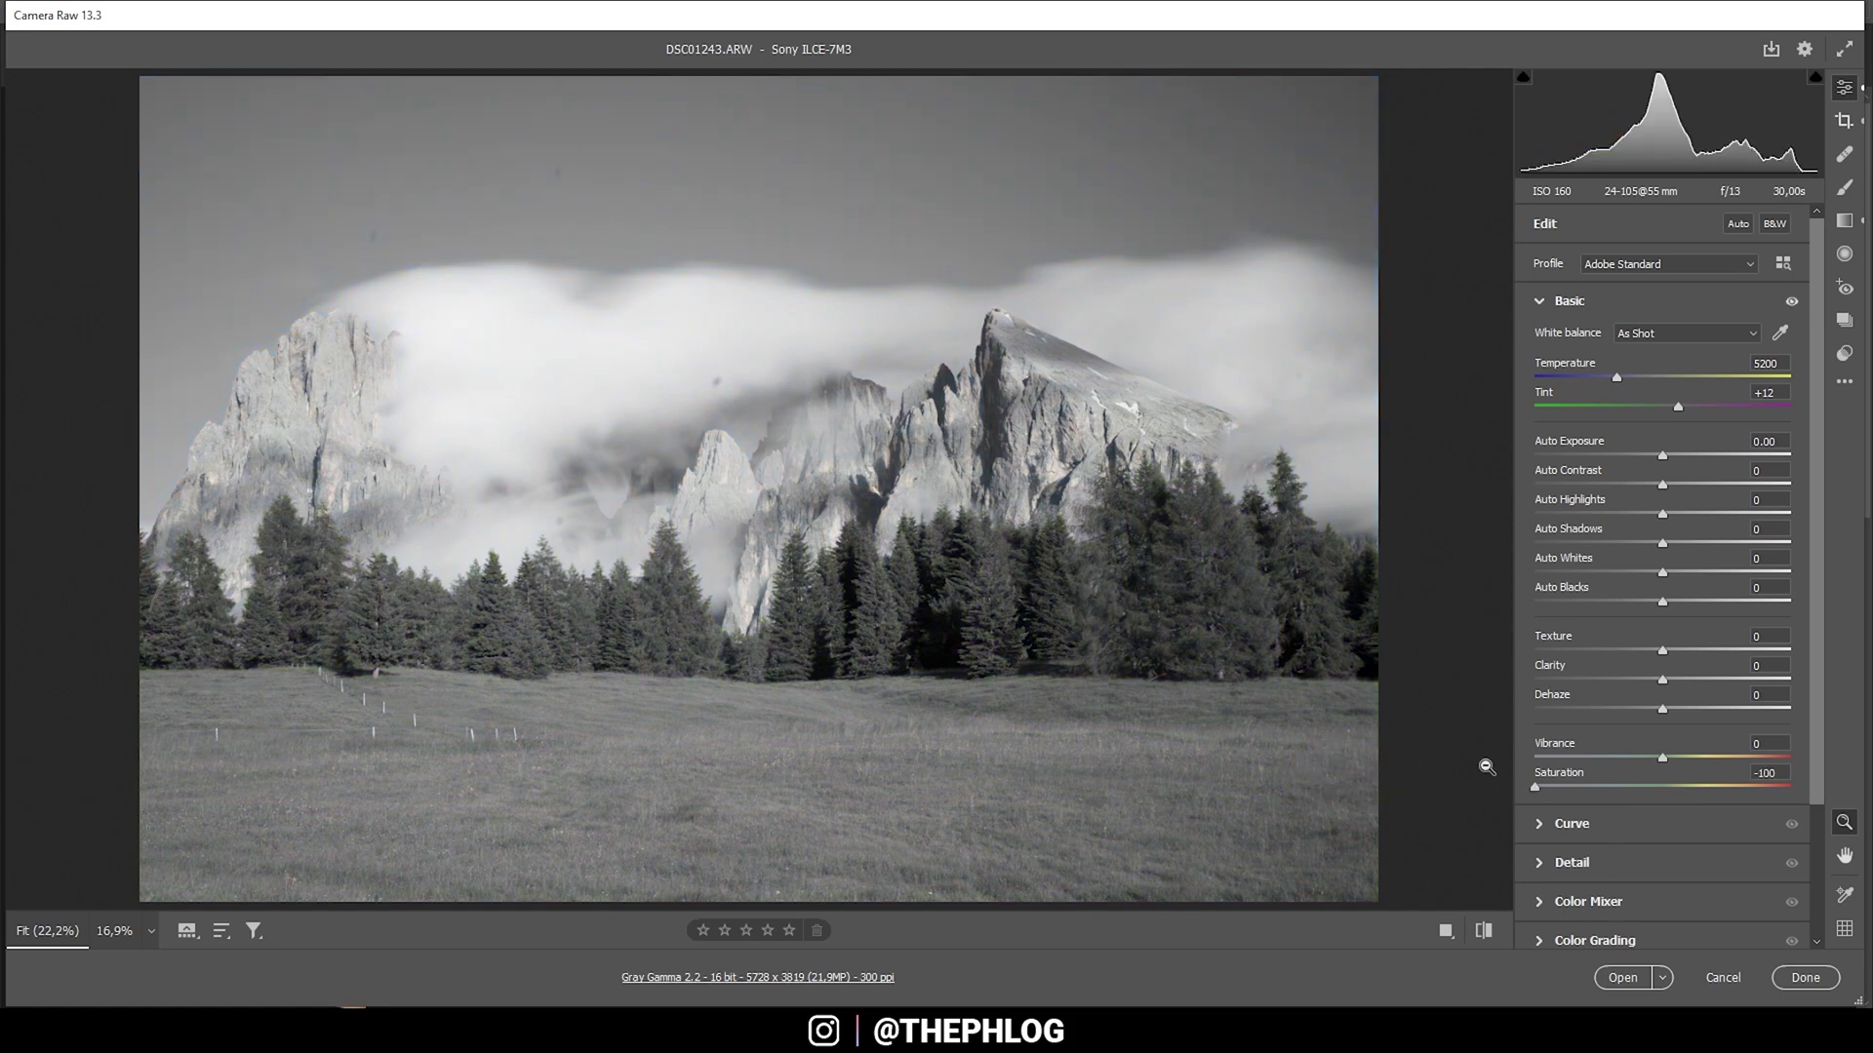
double_click(1534, 788)
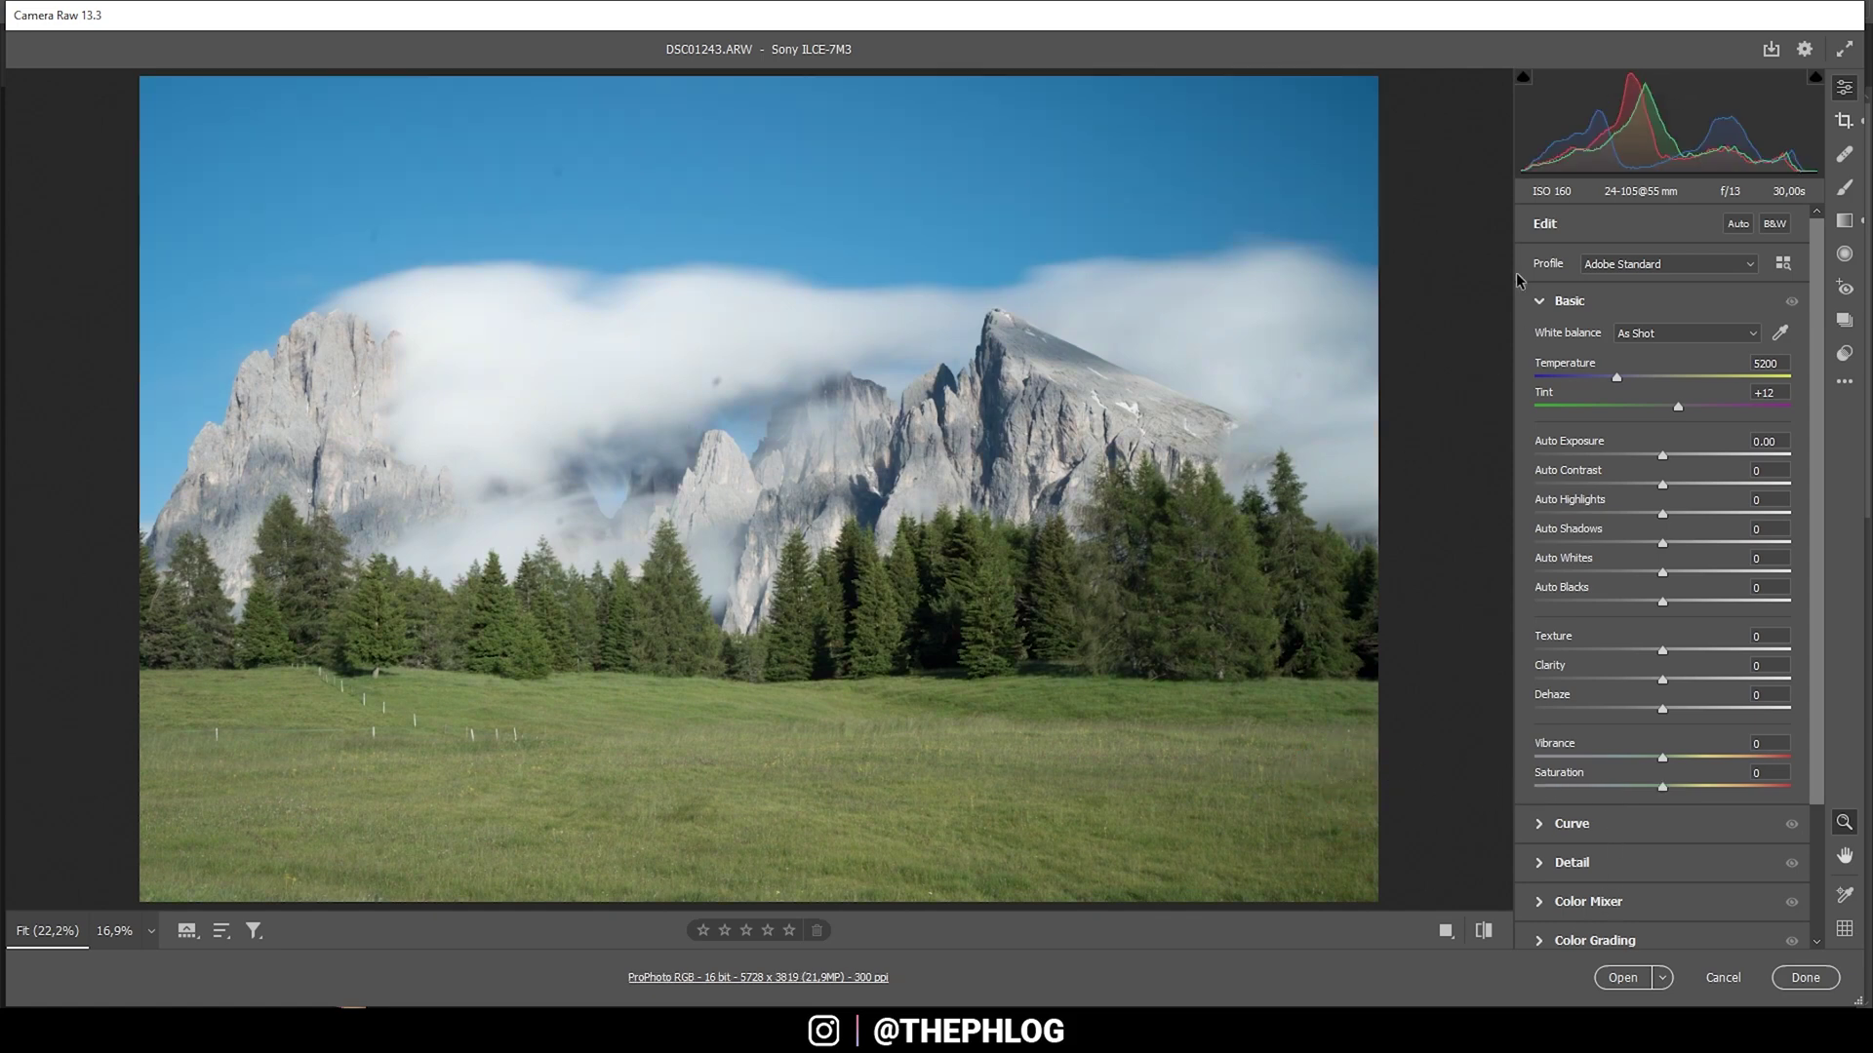
click(1773, 225)
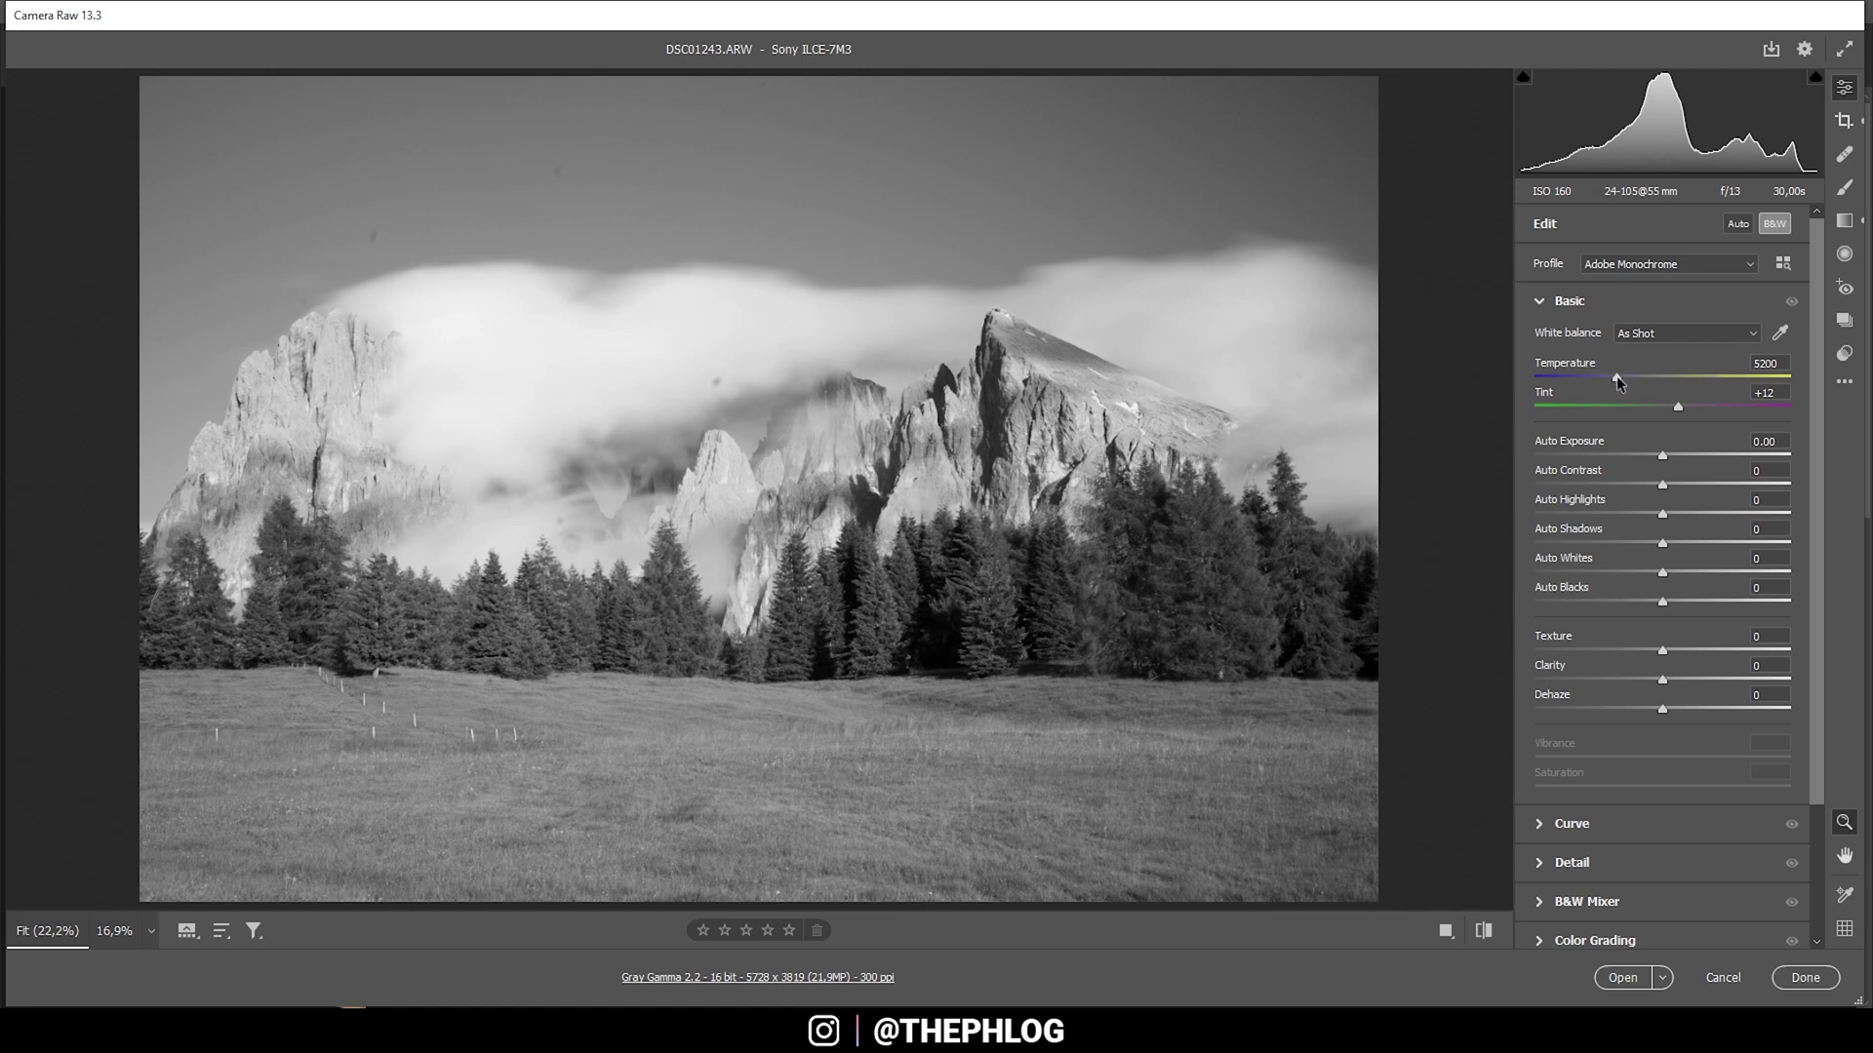
mouse_move(1617, 376)
mouse_down()
mouse_move(1523, 377)
mouse_move(1701, 388)
mouse_move(1596, 379)
mouse_up()
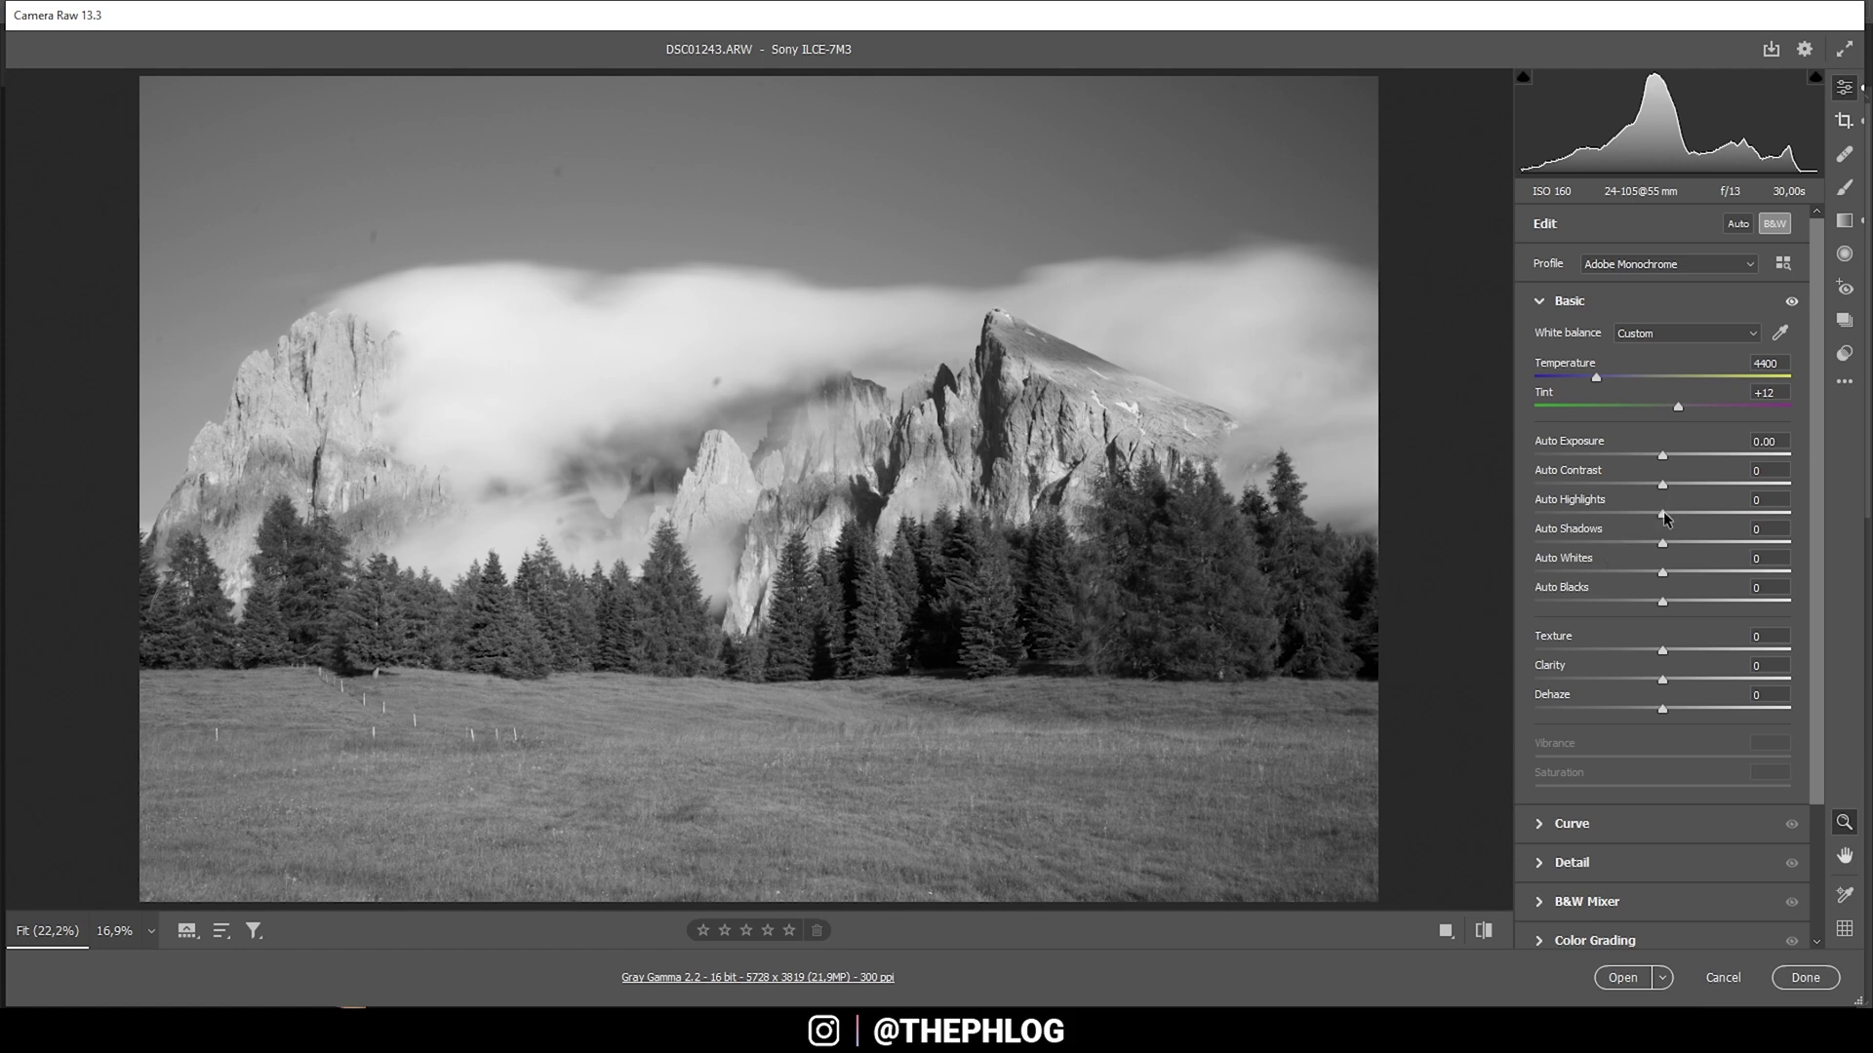
Pull Highlights down to -100 to recover detail in the bright clouds
drag(1663, 514, 1492, 522)
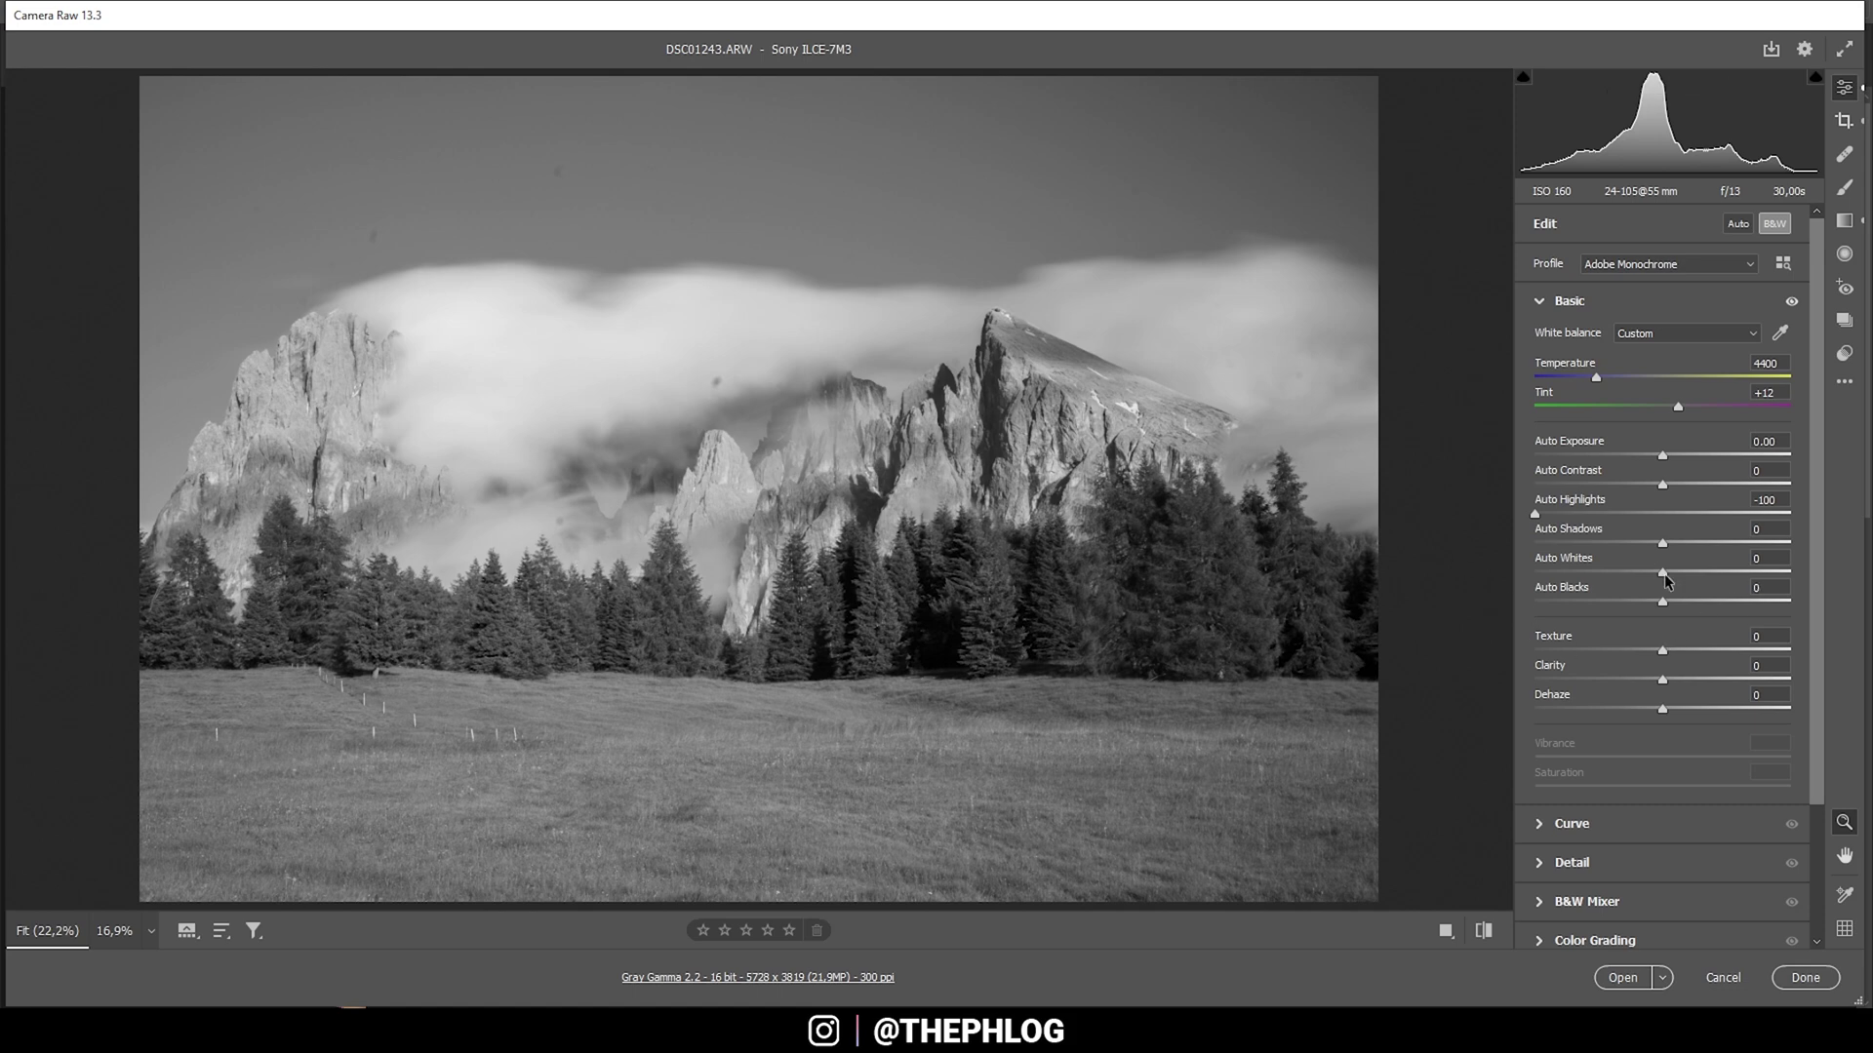
Set Whites to +38, Blacks to +21, Contrast to +10 and Texture to +8
drag(1664, 574, 1687, 573)
drag(1687, 573, 1712, 573)
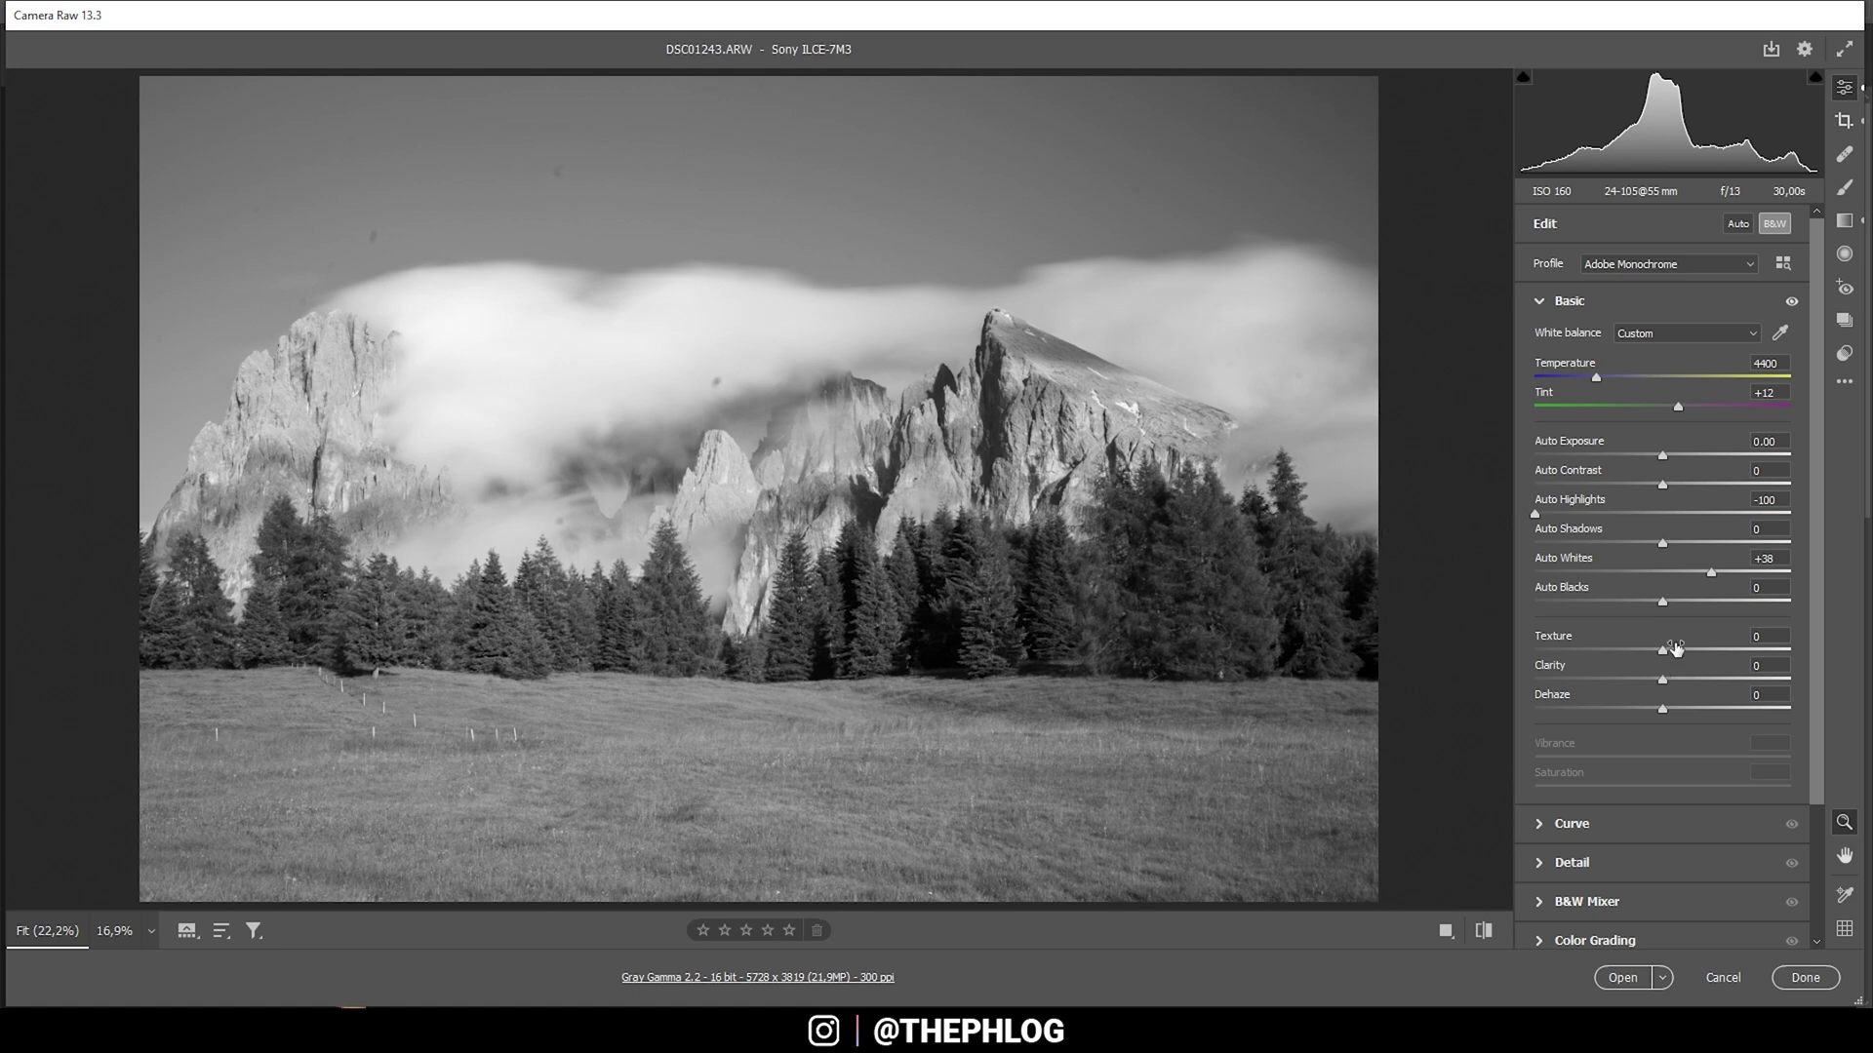
drag(1662, 603, 1689, 605)
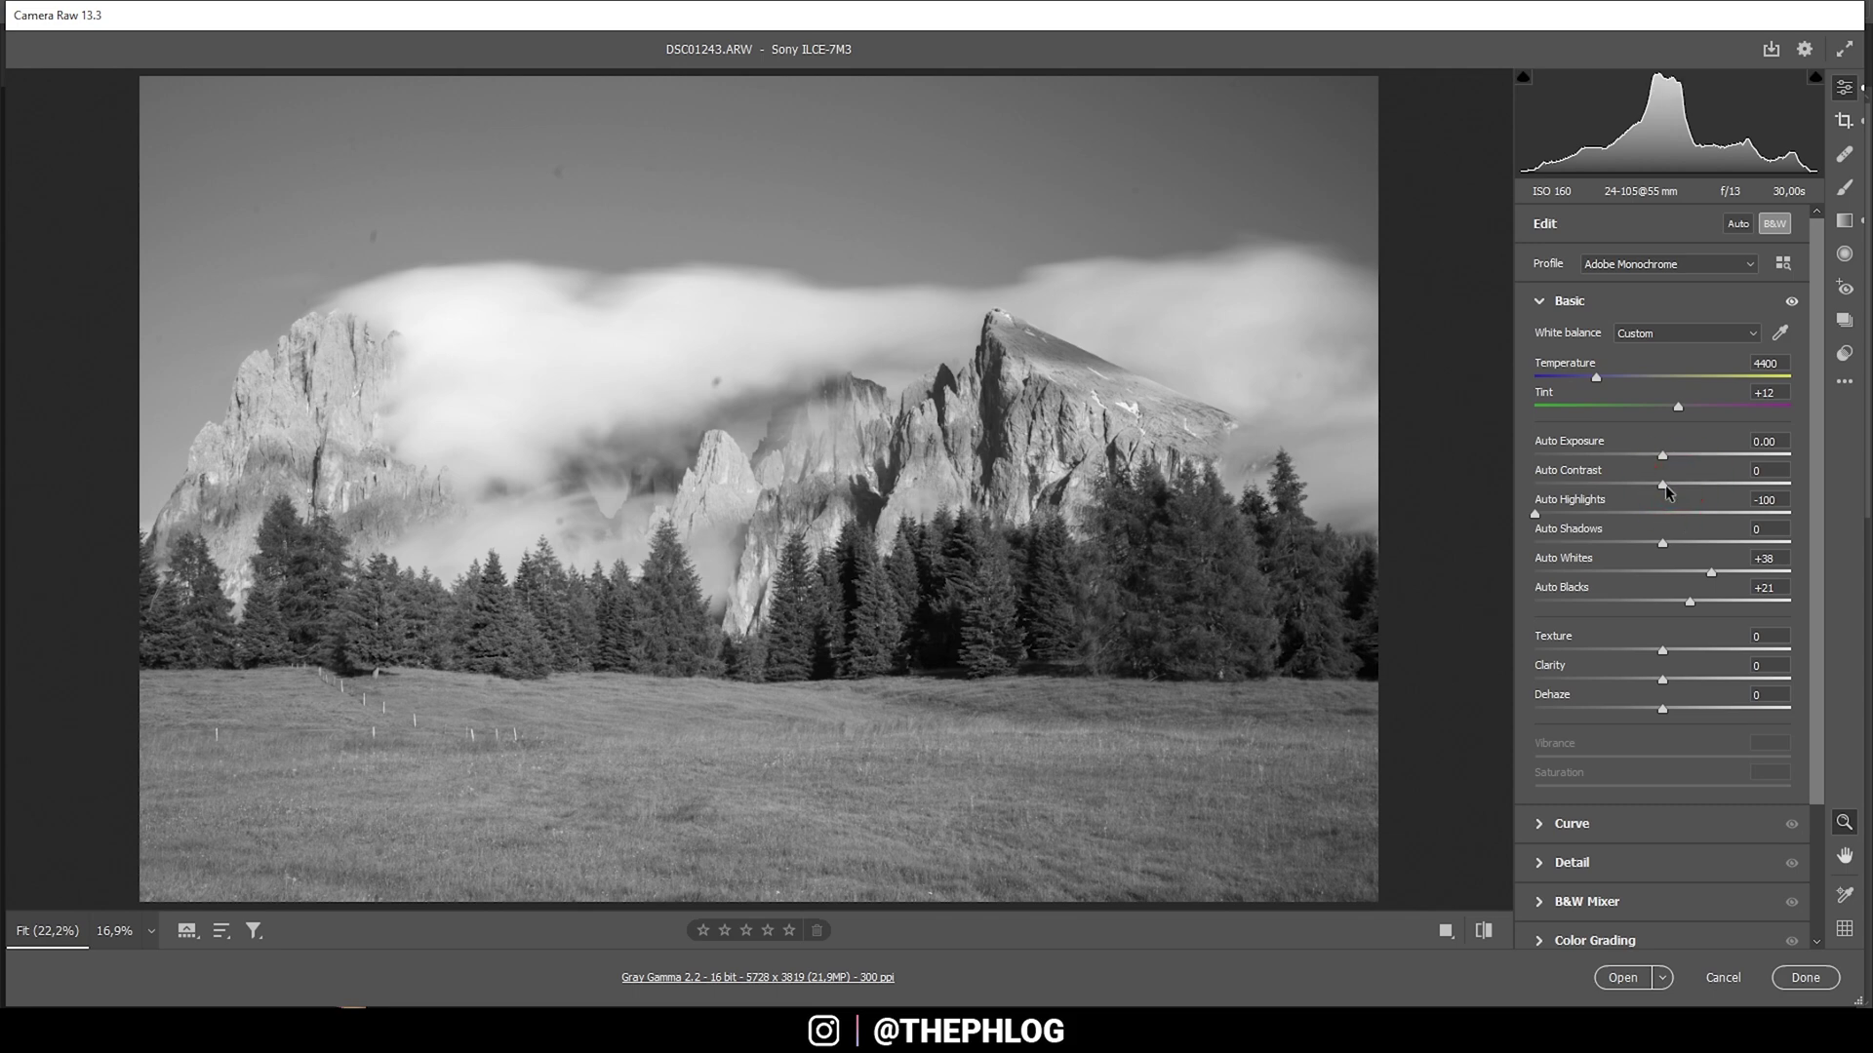
drag(1664, 484, 1680, 484)
drag(1662, 650, 1671, 650)
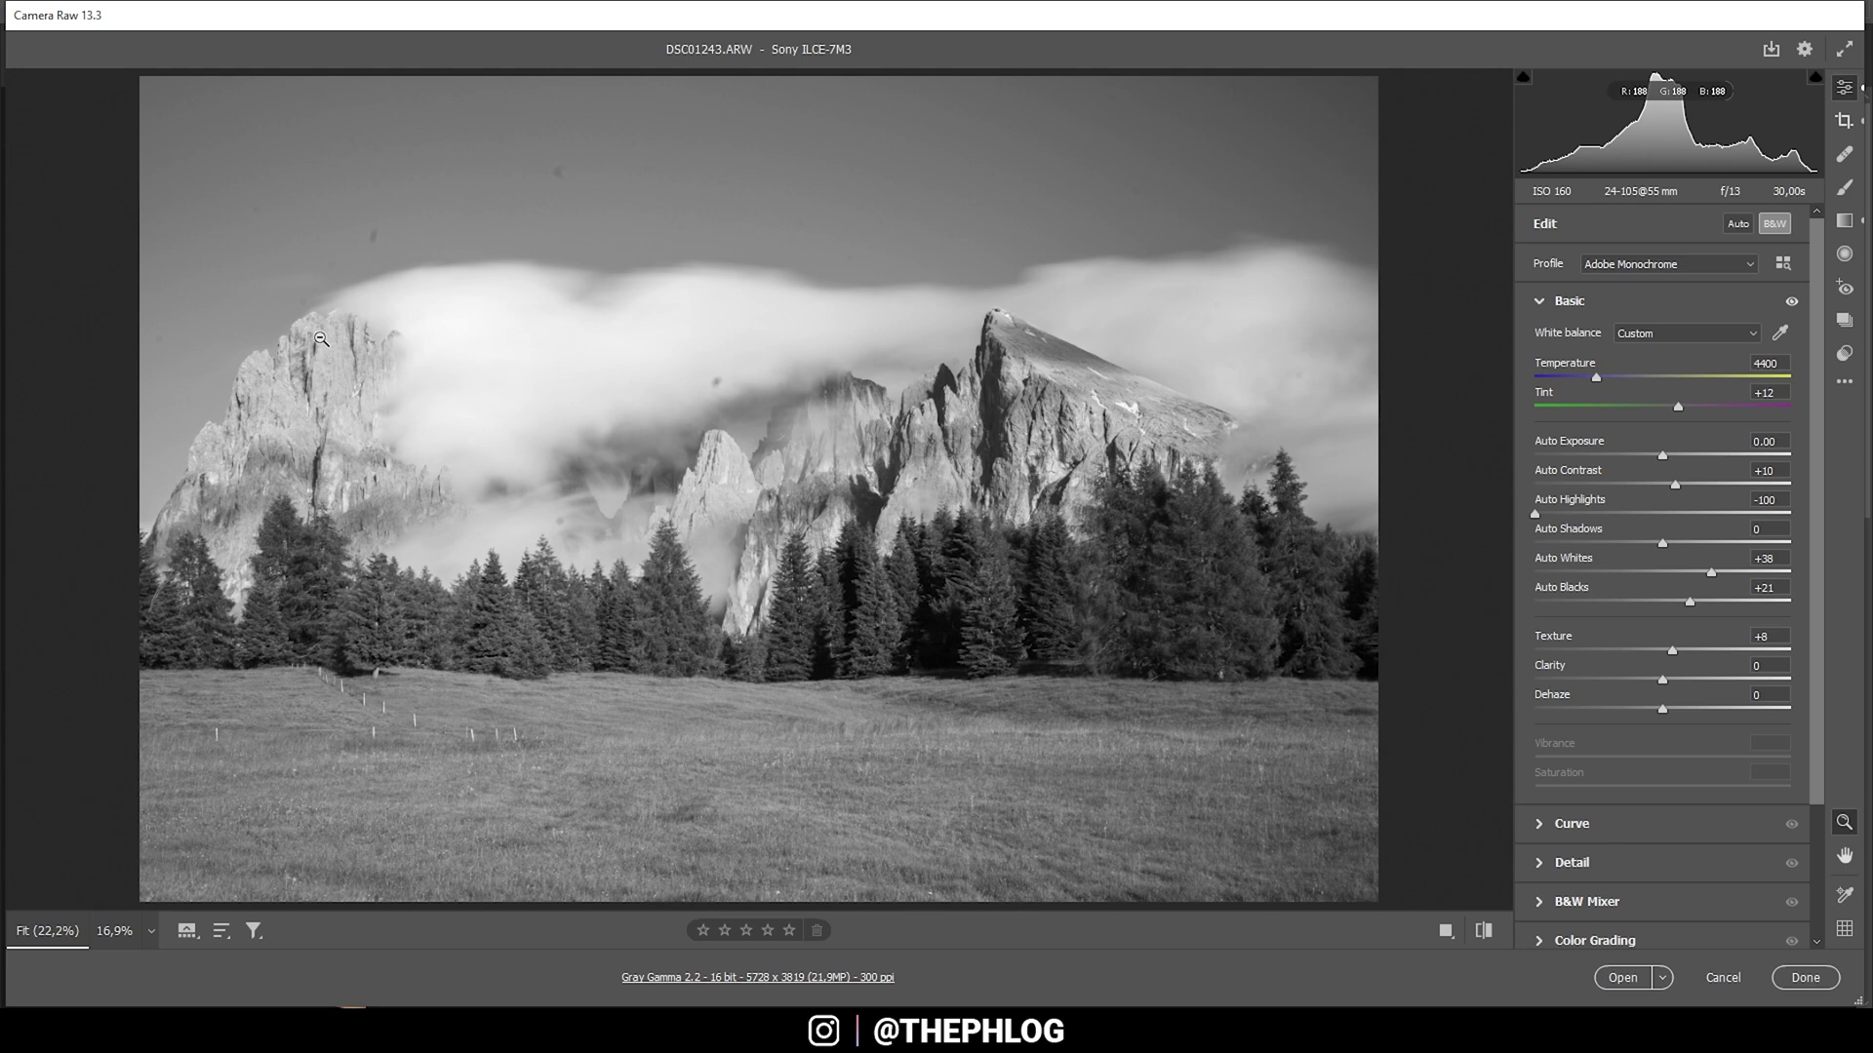
Select the existing graduated filter over the sky
key(g)
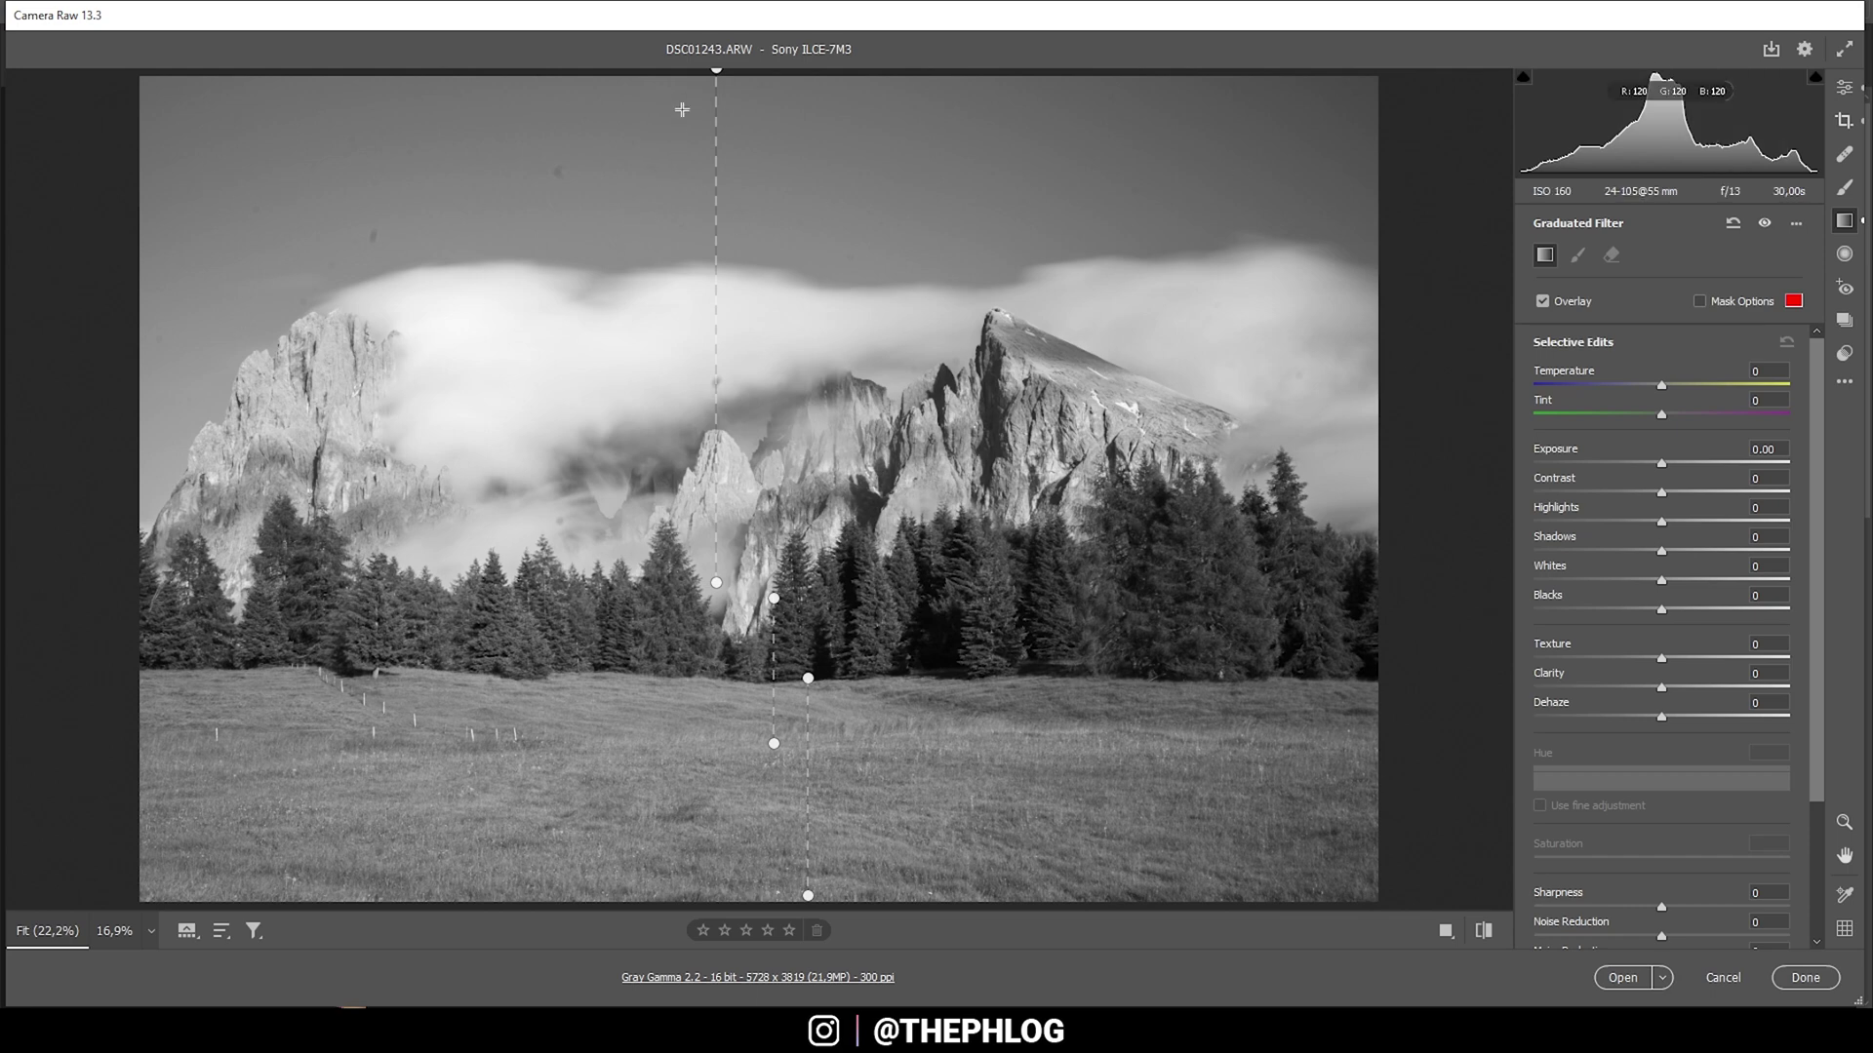
click(715, 74)
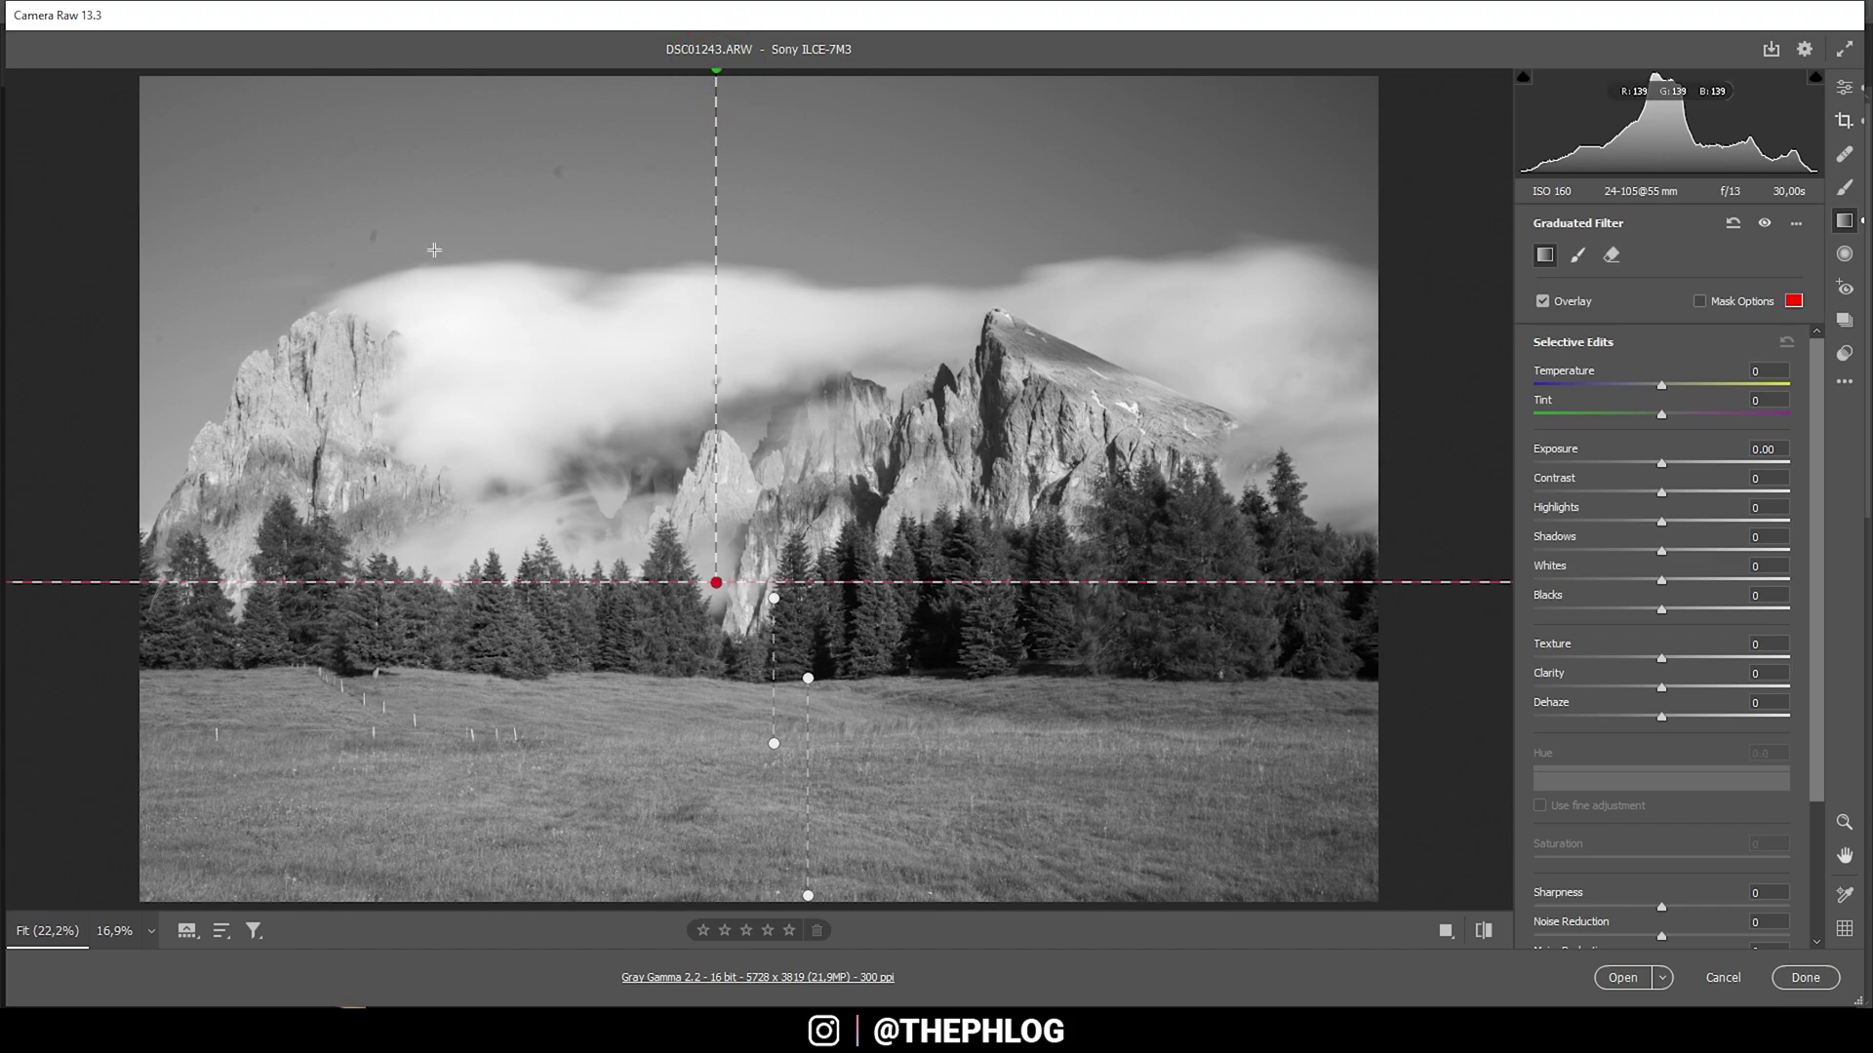
key(shift+k)
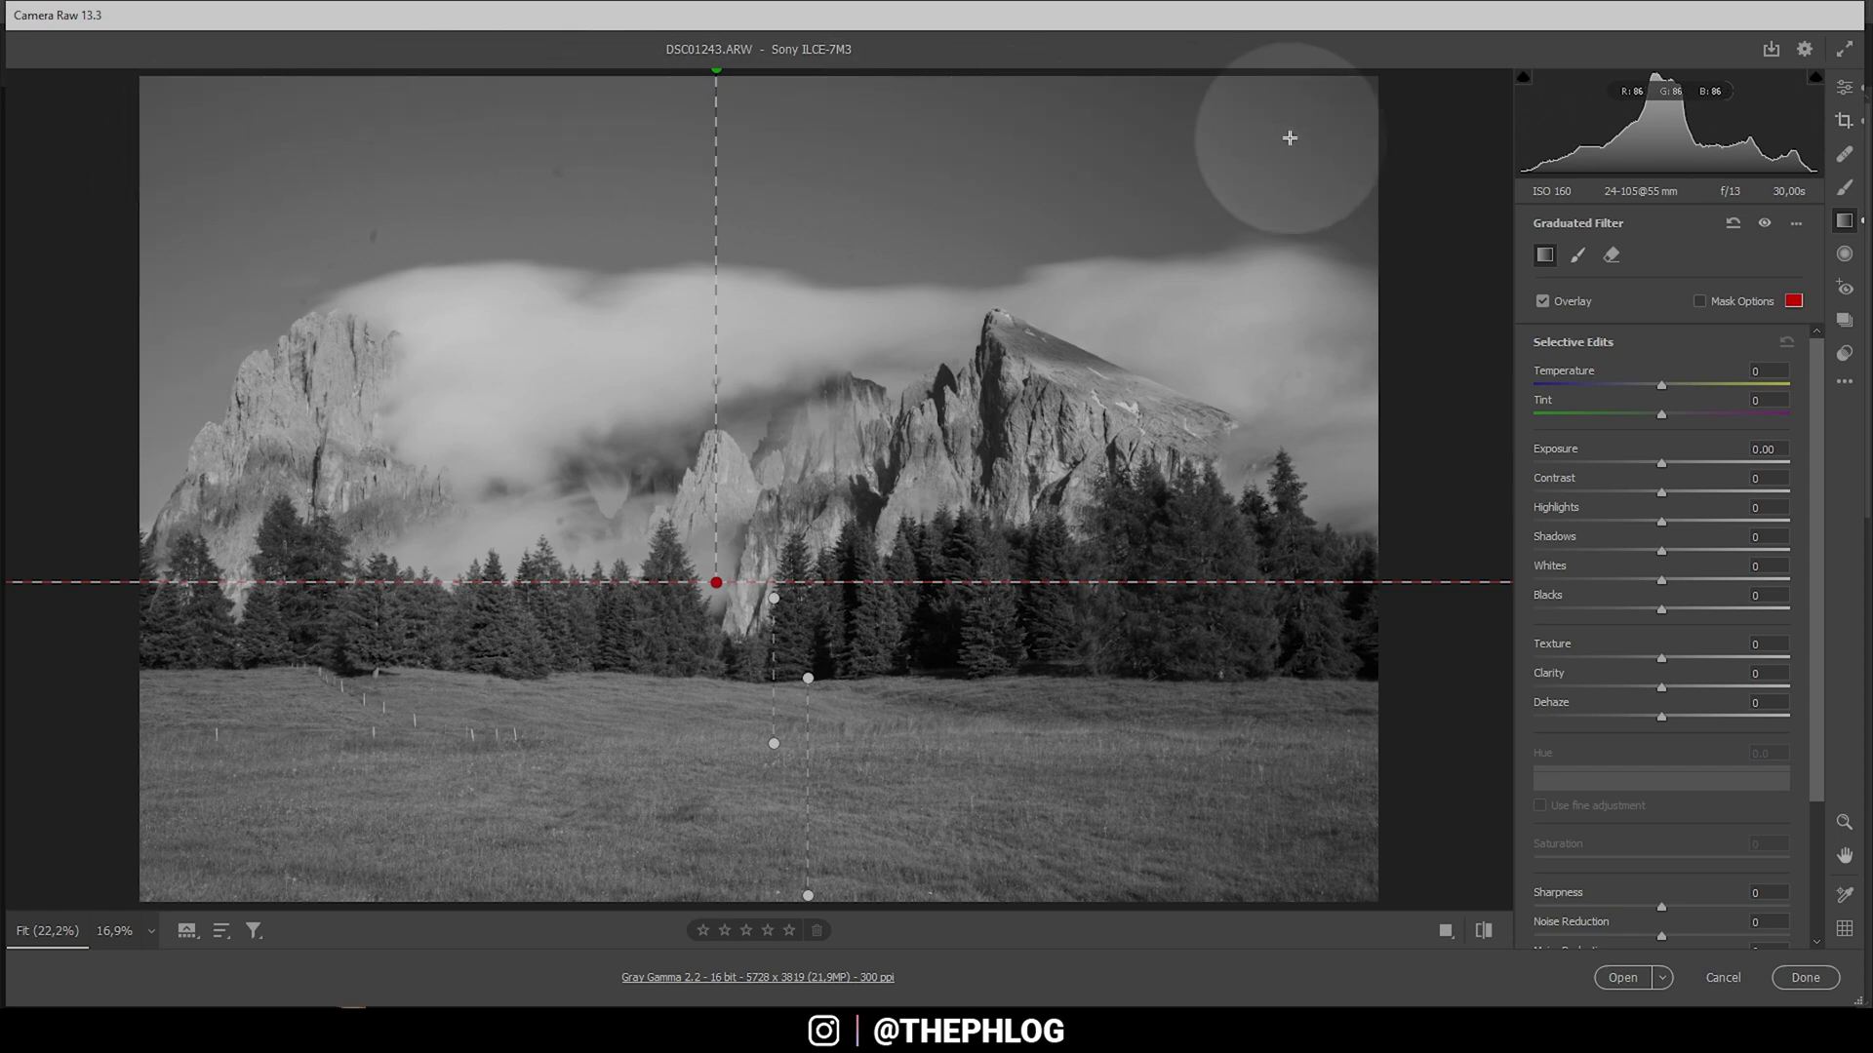
key(shift+k)
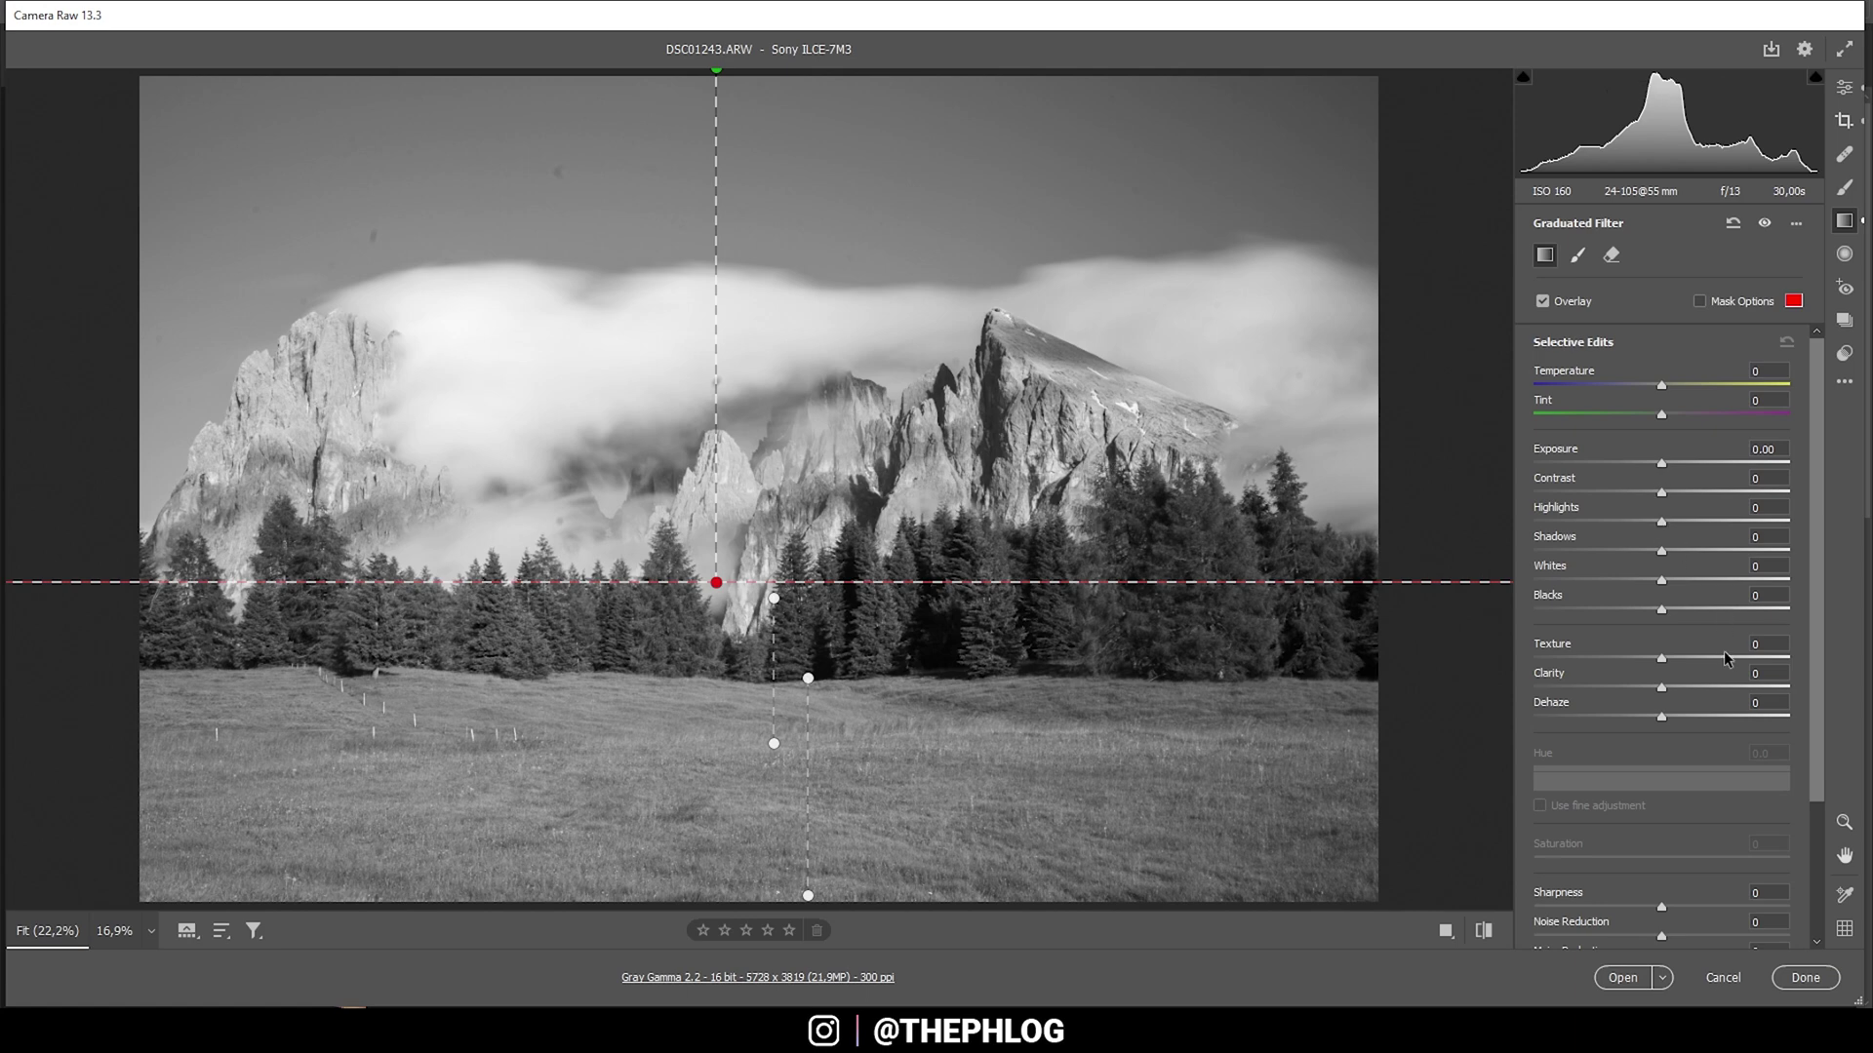
Set the filter's Range Mask to Color and sample the sky colour
scroll(1728, 654, down, 3)
click(1681, 890)
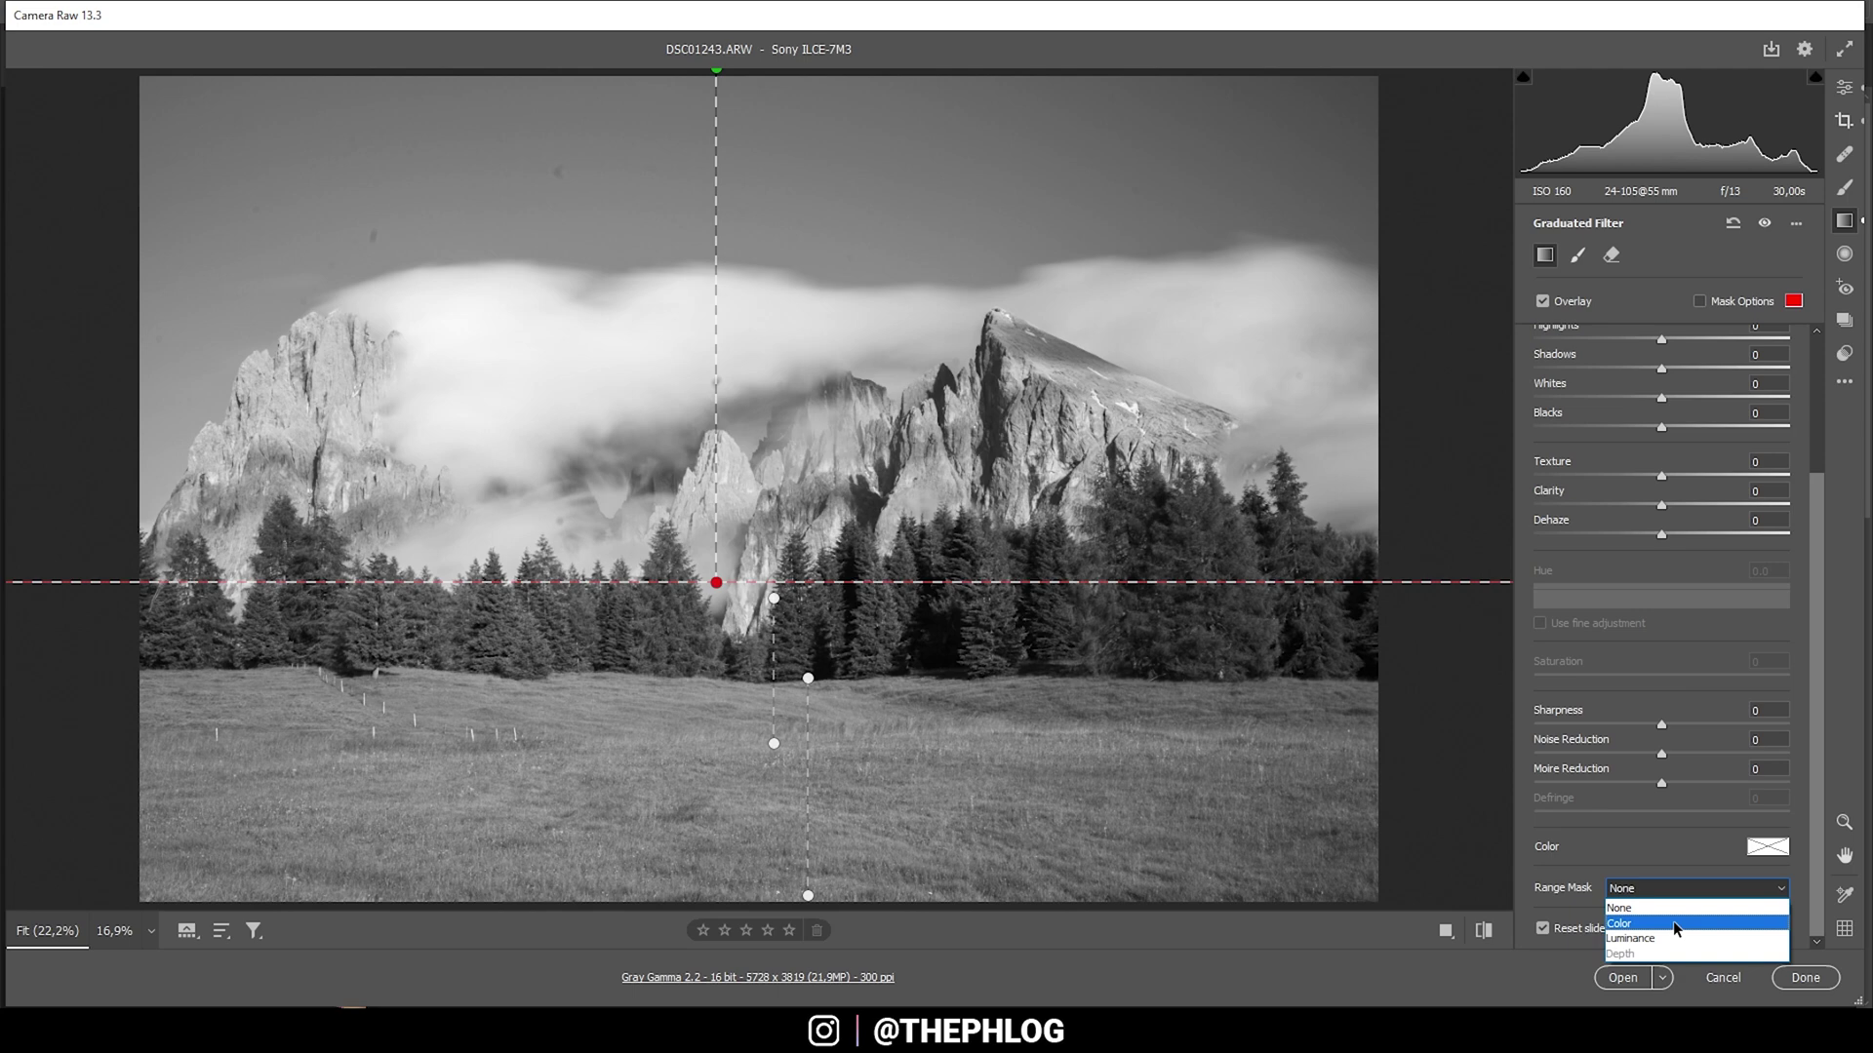
click(1677, 923)
scroll(1625, 852, down, 2)
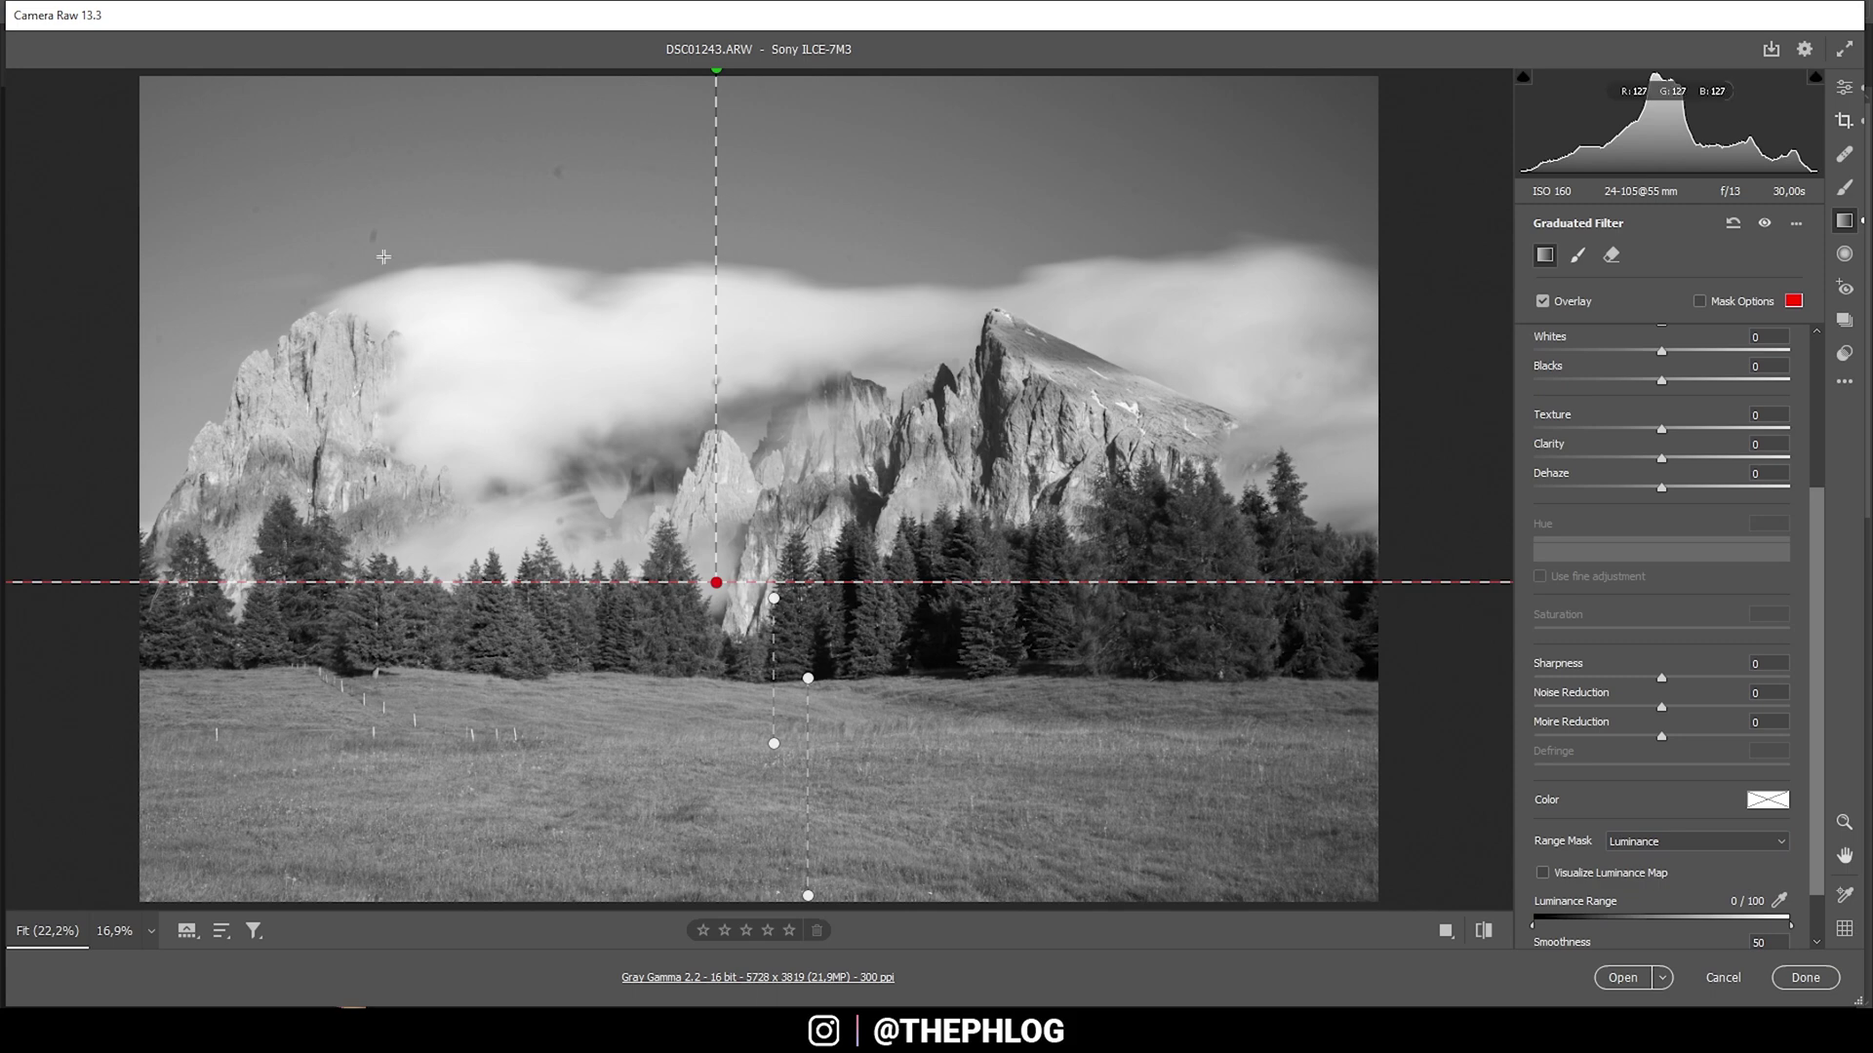
click(1649, 841)
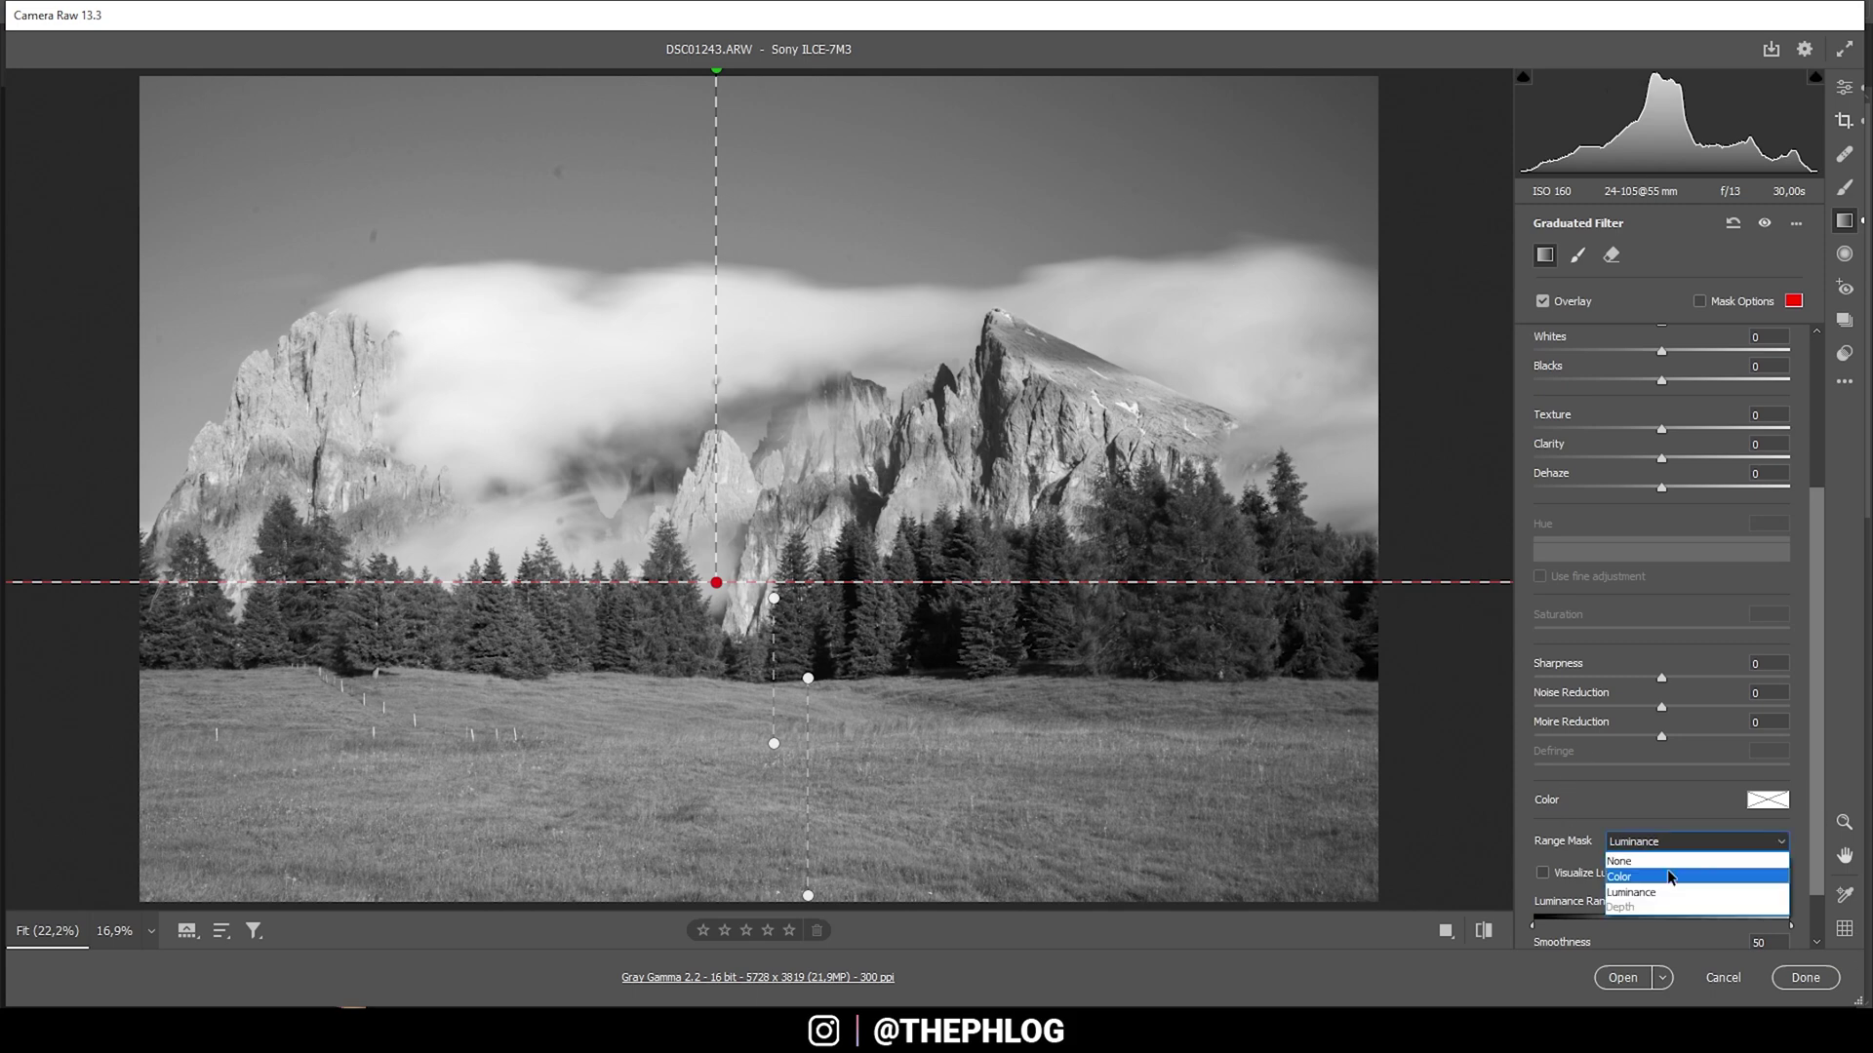
click(1638, 873)
click(1622, 873)
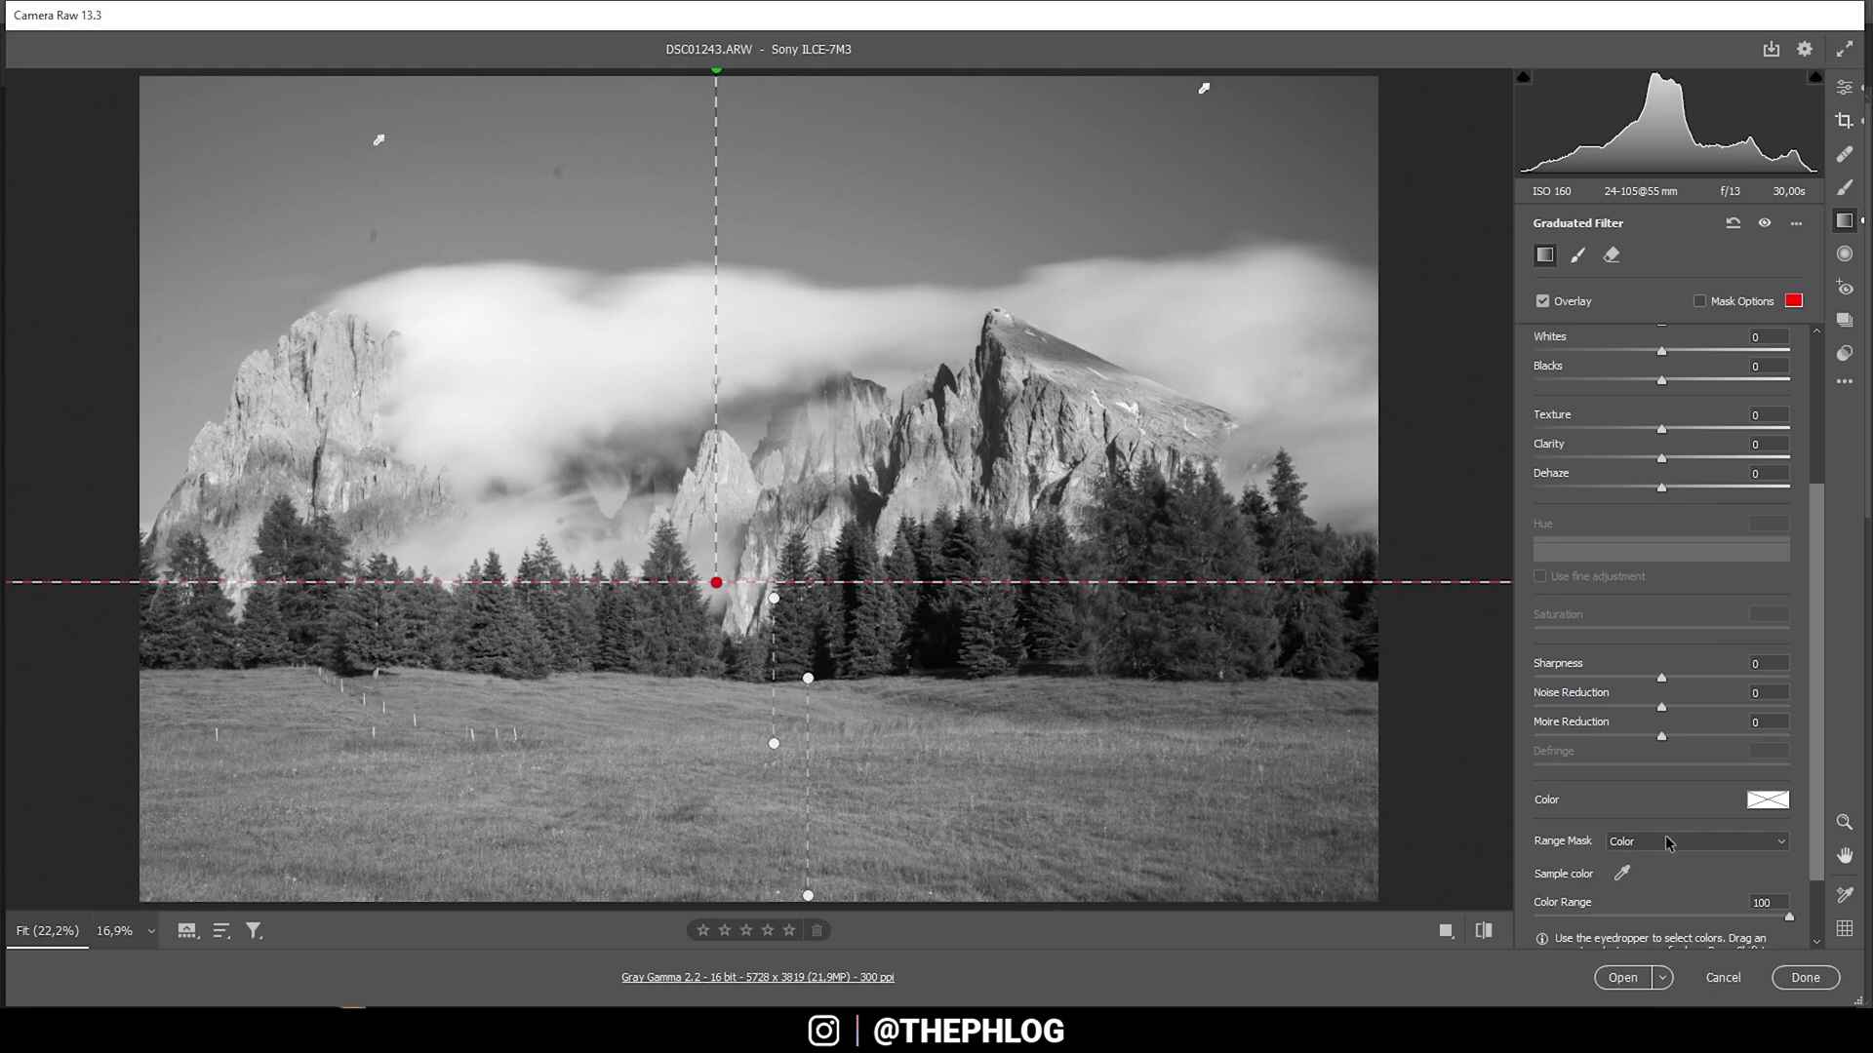
Preview the mask and fine-tune the Color Range so it covers only the sky
scroll(1697, 867, down, 1)
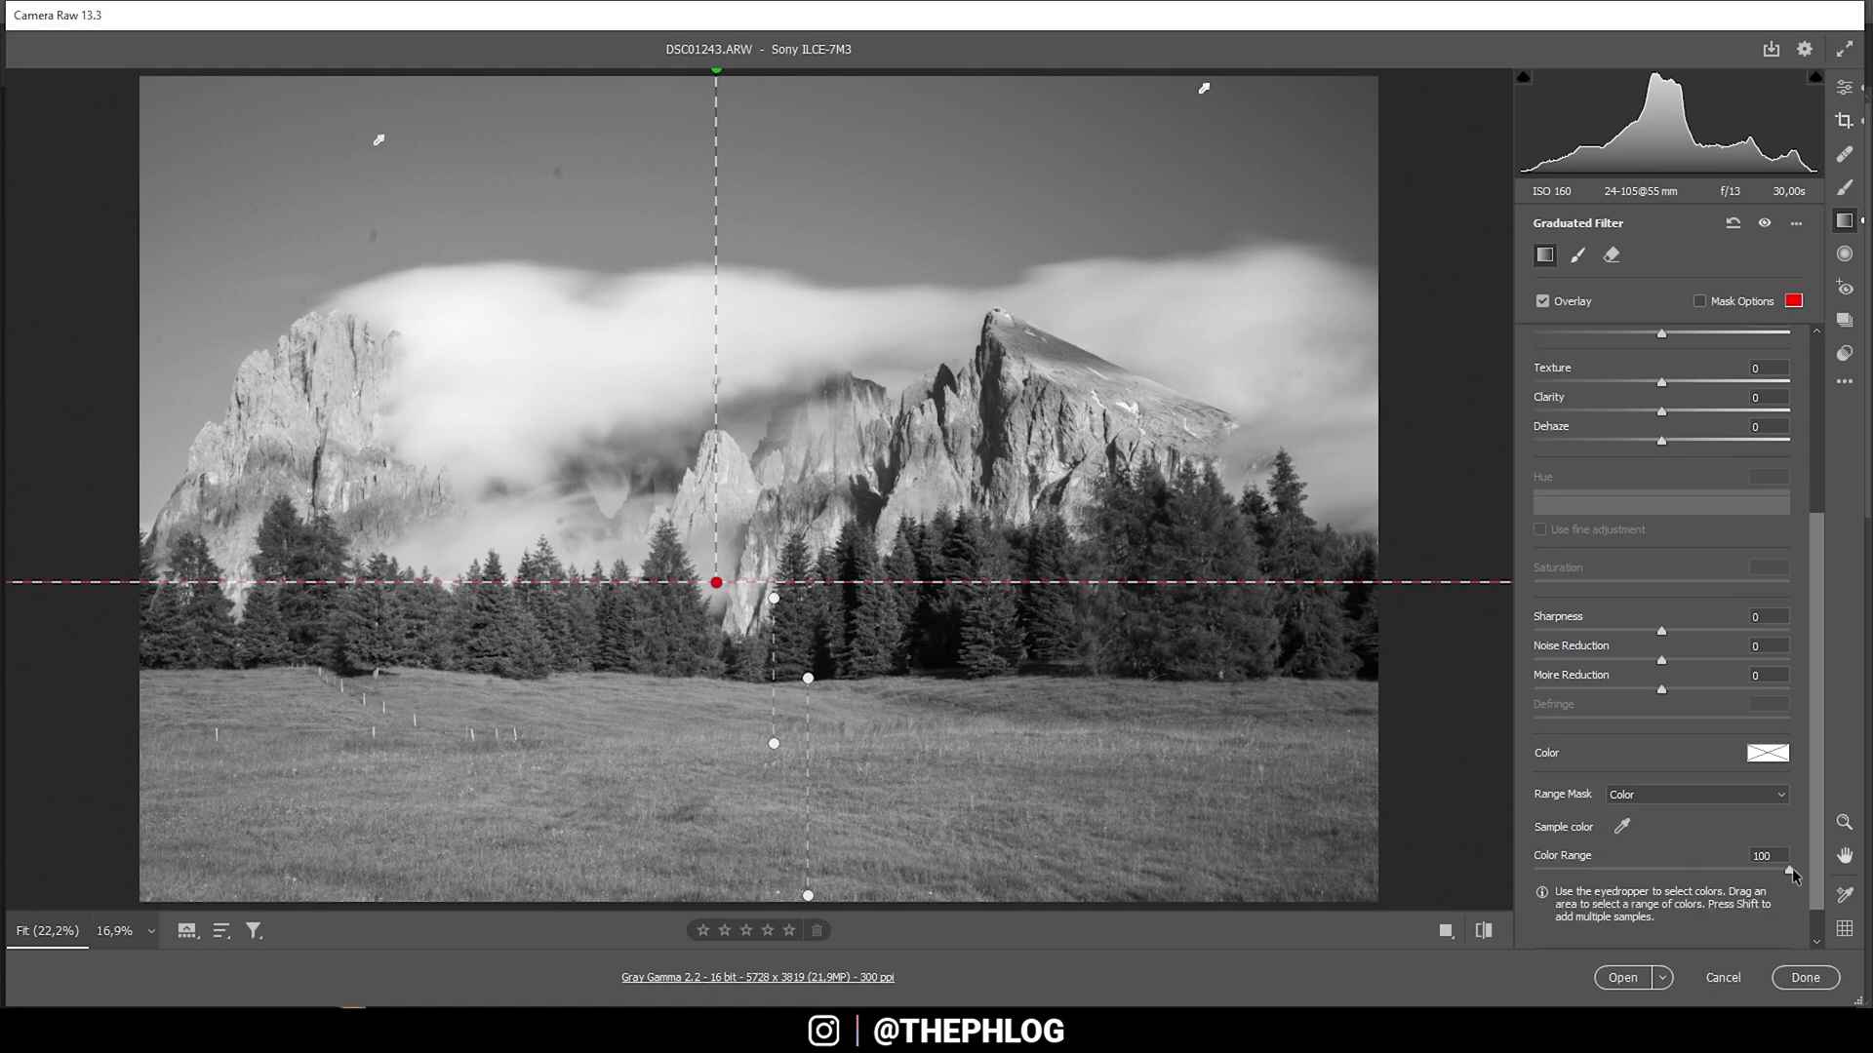
alt+click(1793, 868)
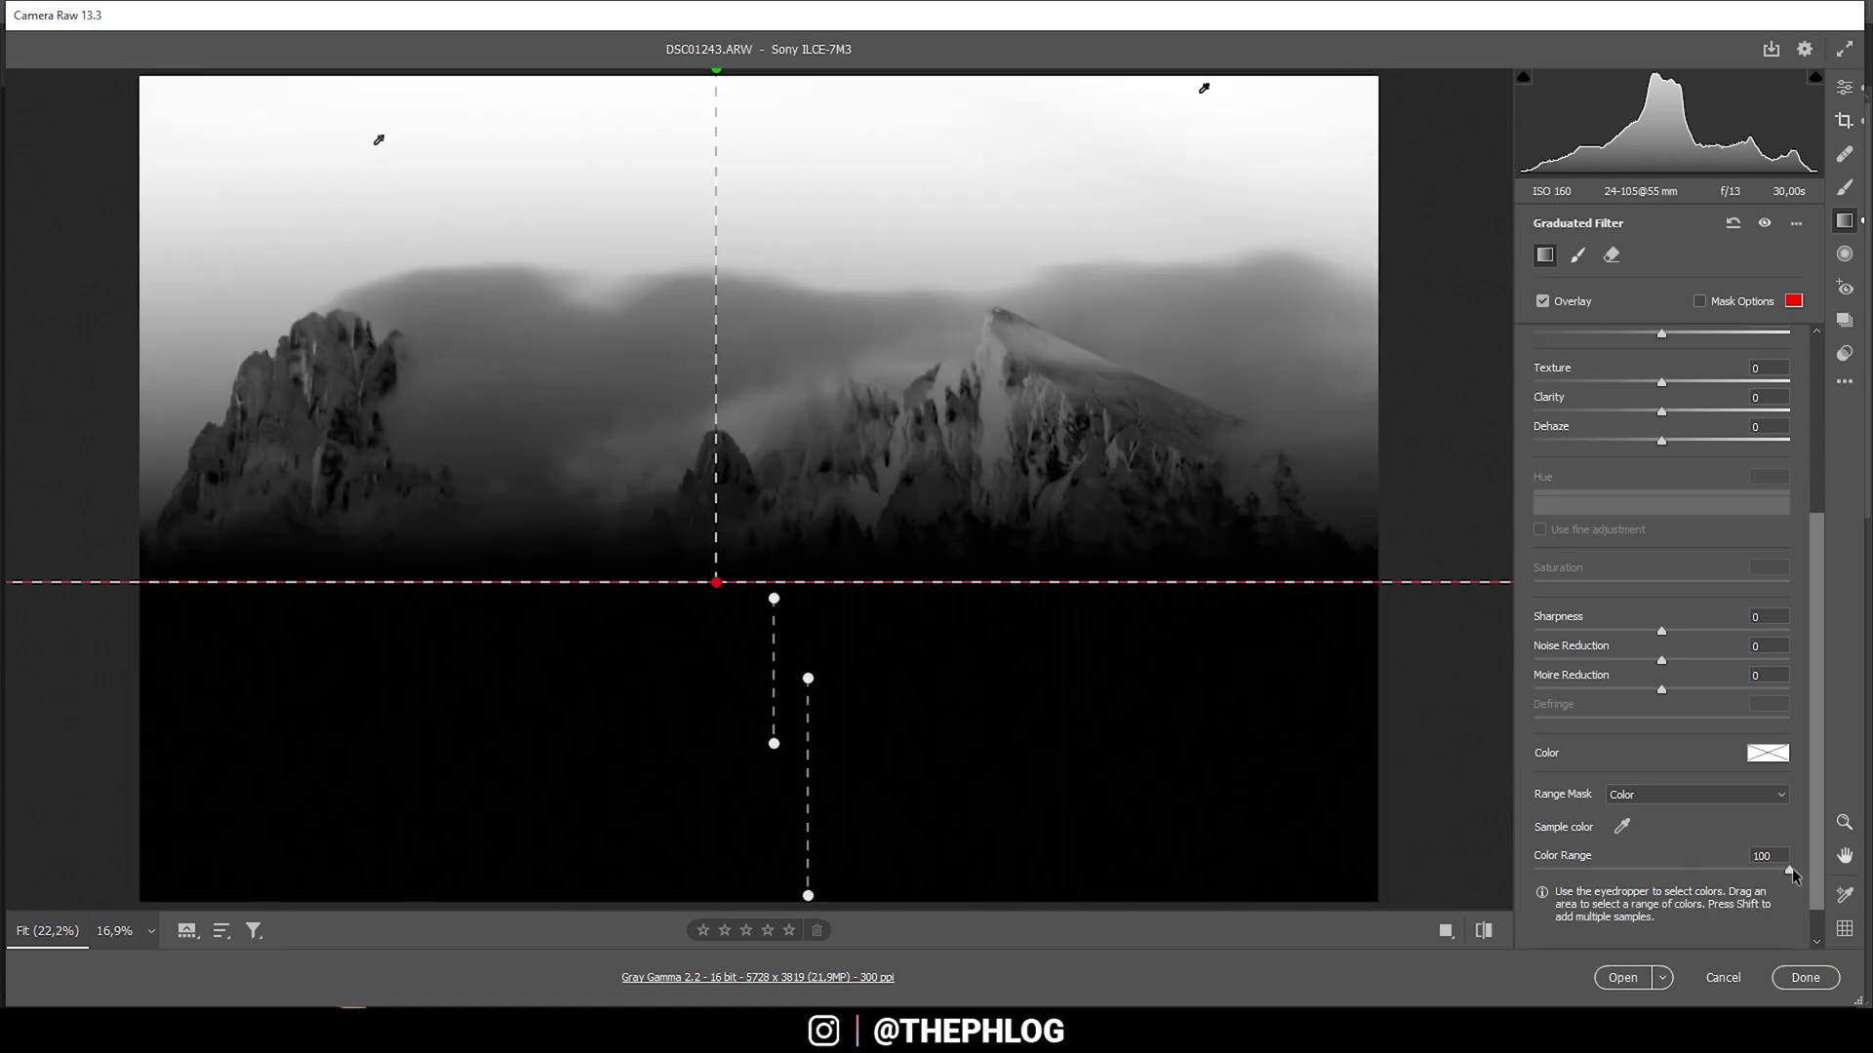
drag(1792, 868, 1769, 869)
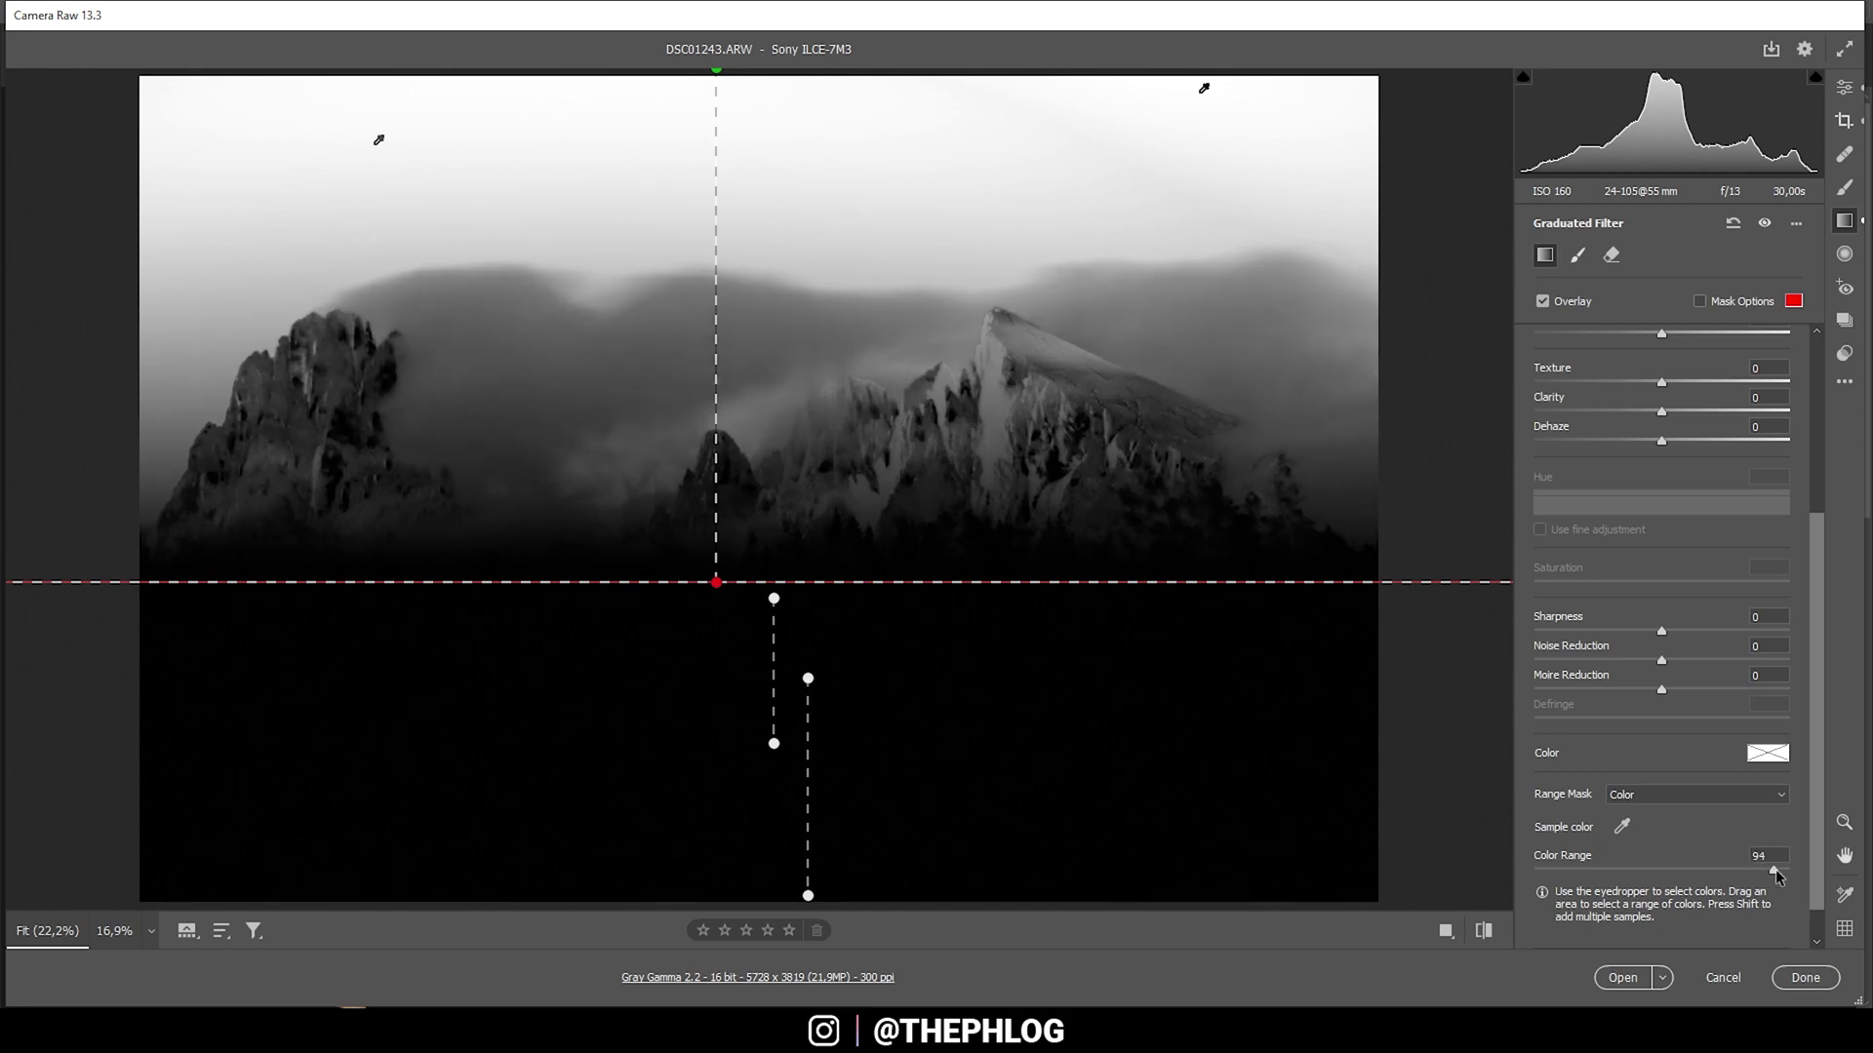
drag(1775, 869, 1802, 870)
scroll(1802, 870, up, 1)
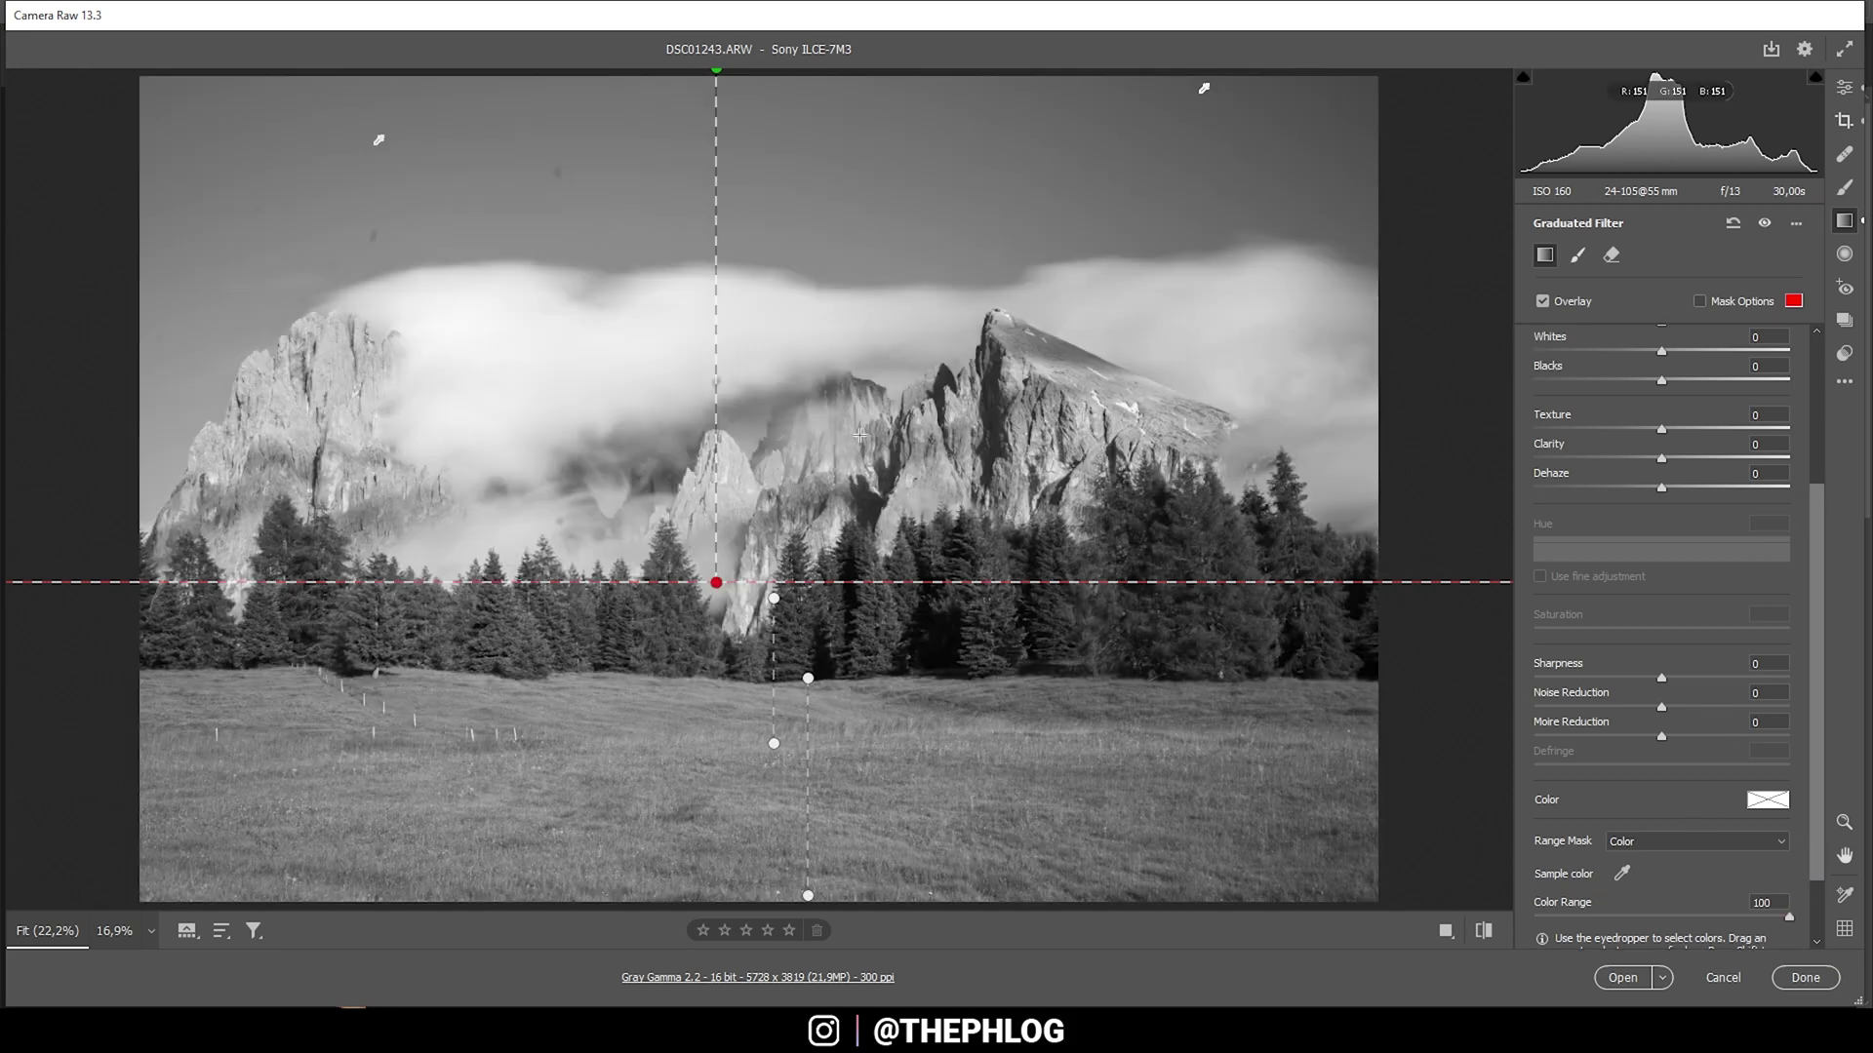
scroll(1733, 682, up, 5)
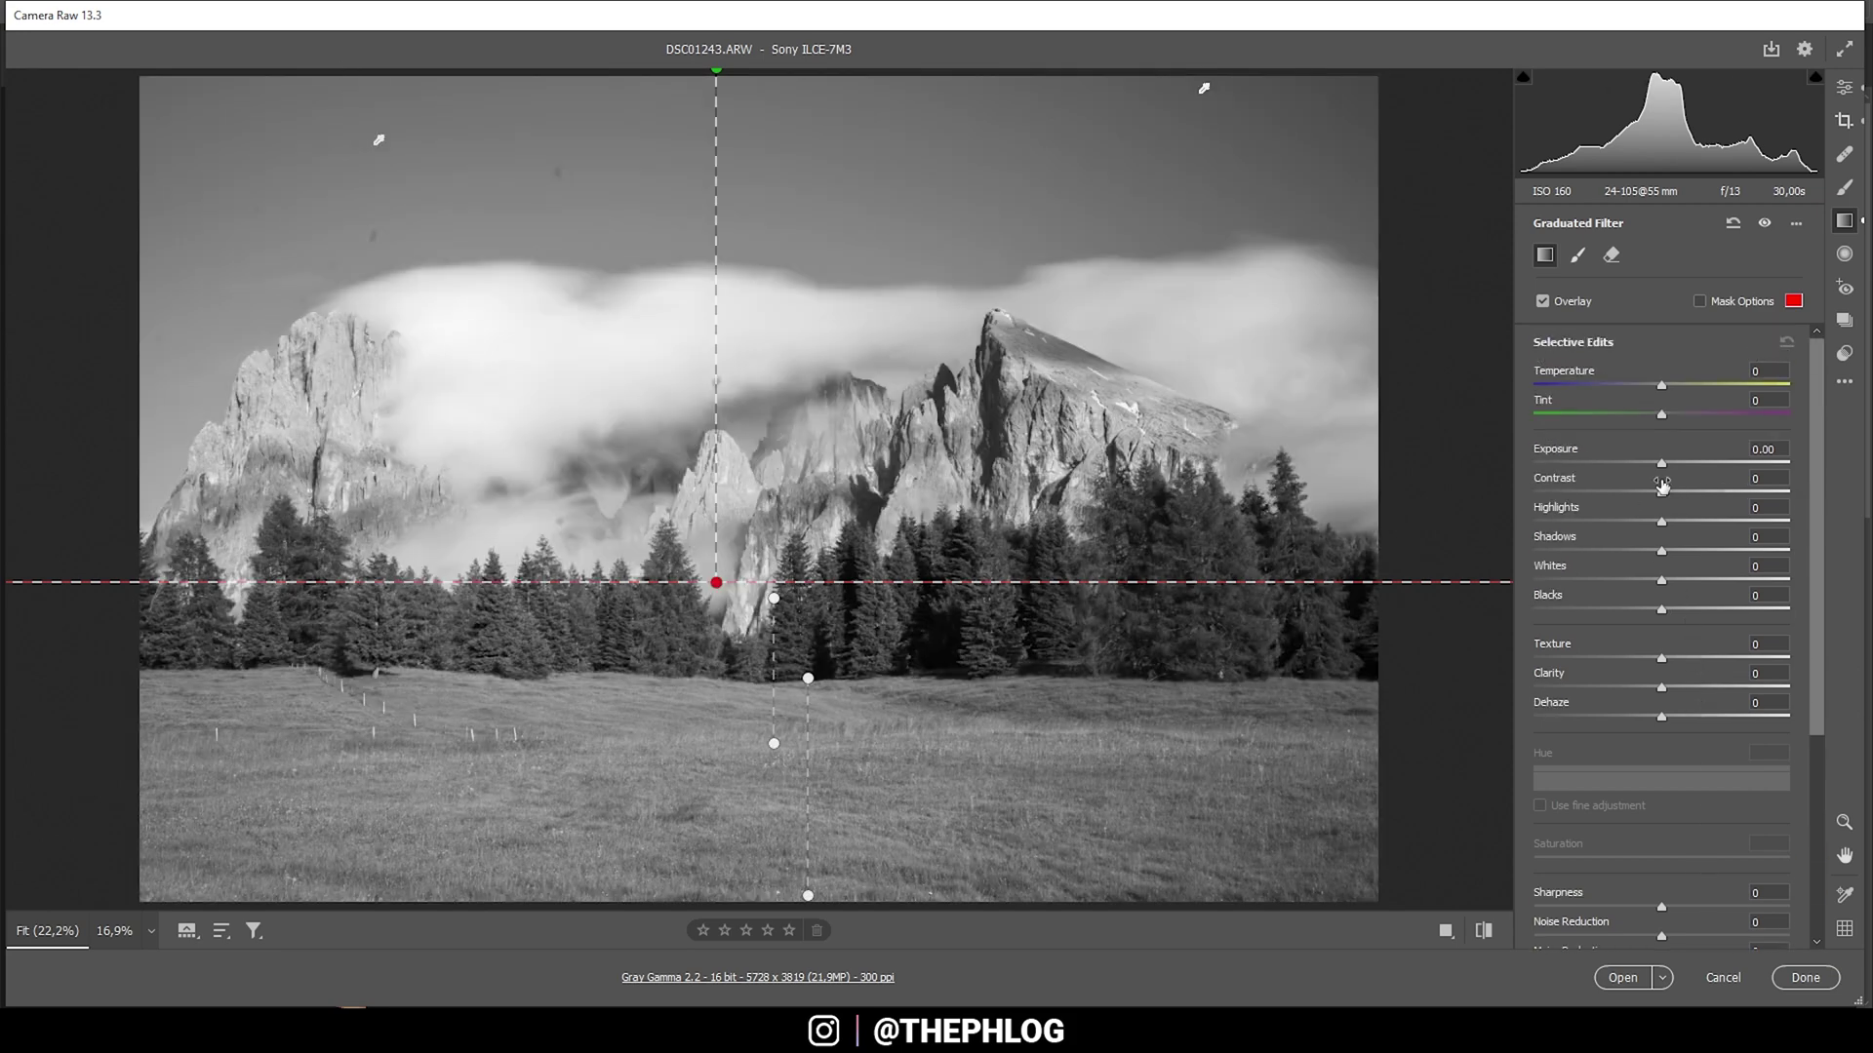
Give the sky filter Exposure -2.25, Texture -100, Clarity +30 and Sharpness -18
drag(1665, 474, 1629, 469)
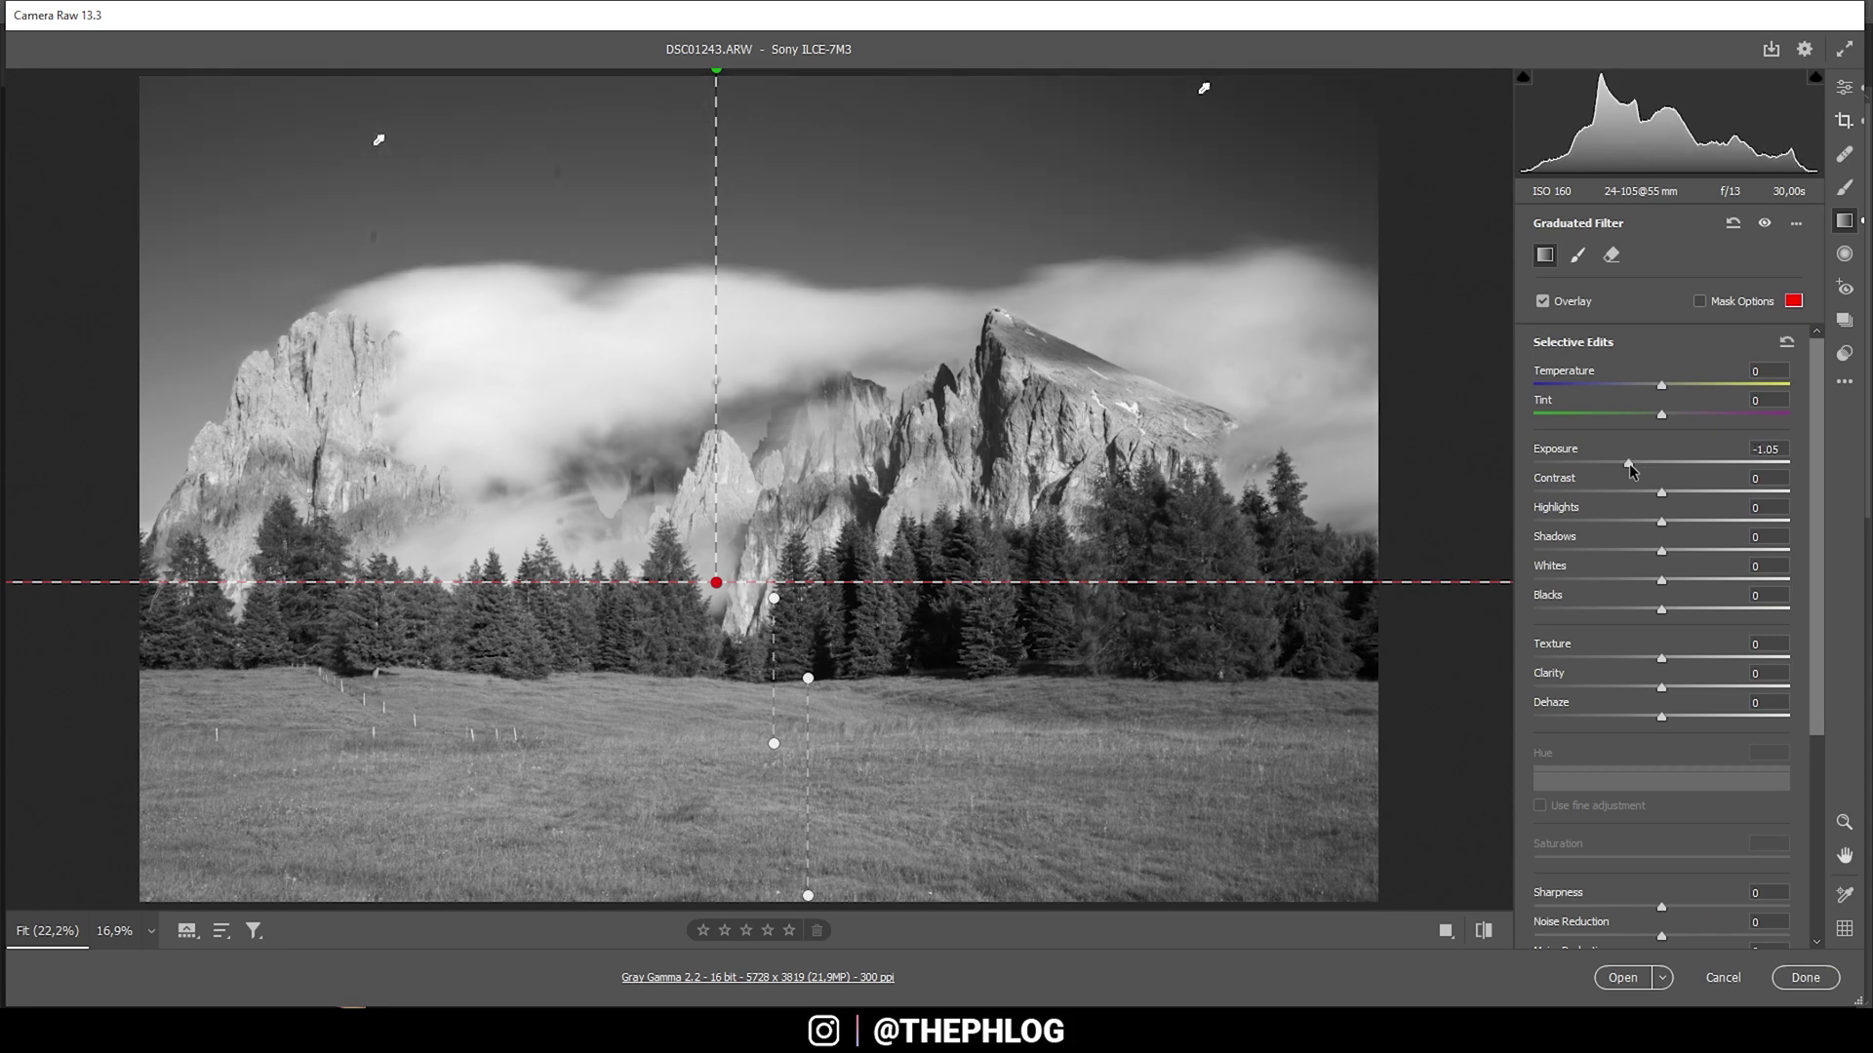
drag(1629, 464, 1587, 466)
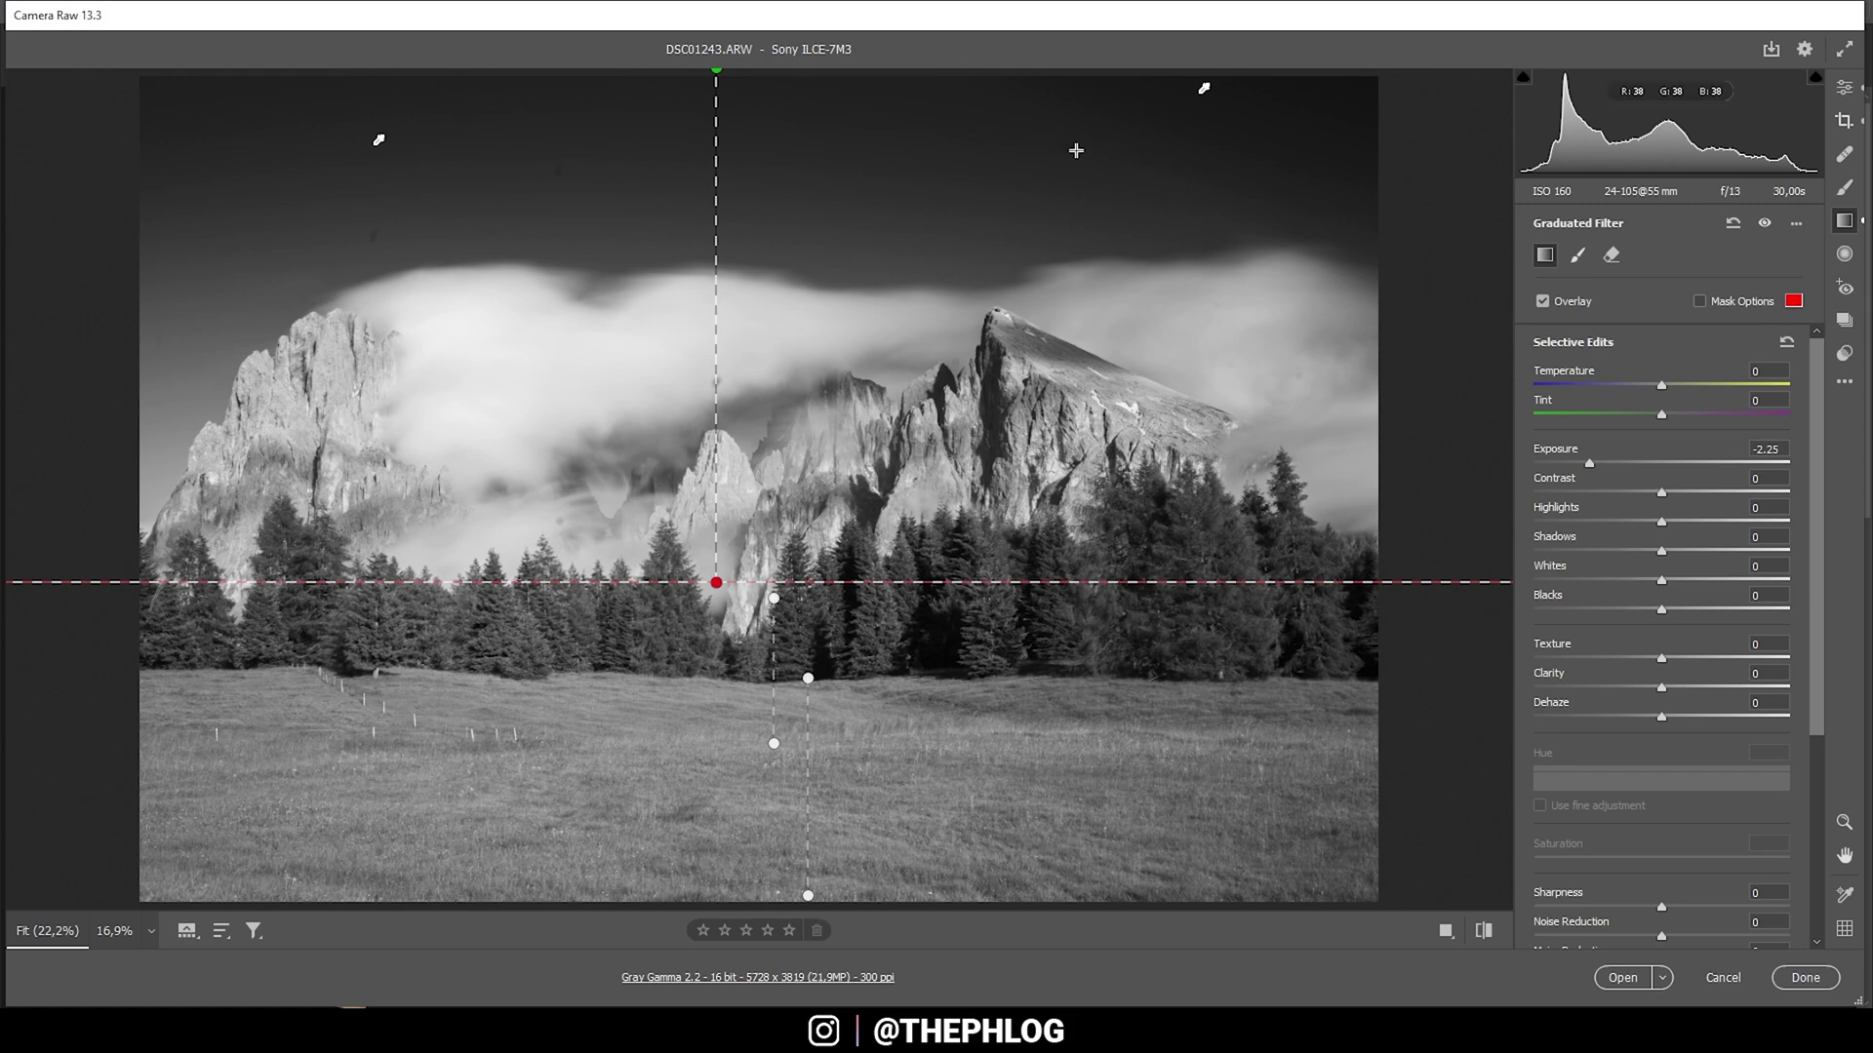
drag(1661, 663, 1511, 657)
mouse_move(1662, 688)
mouse_down()
mouse_move(1807, 694)
mouse_move(1699, 693)
mouse_up()
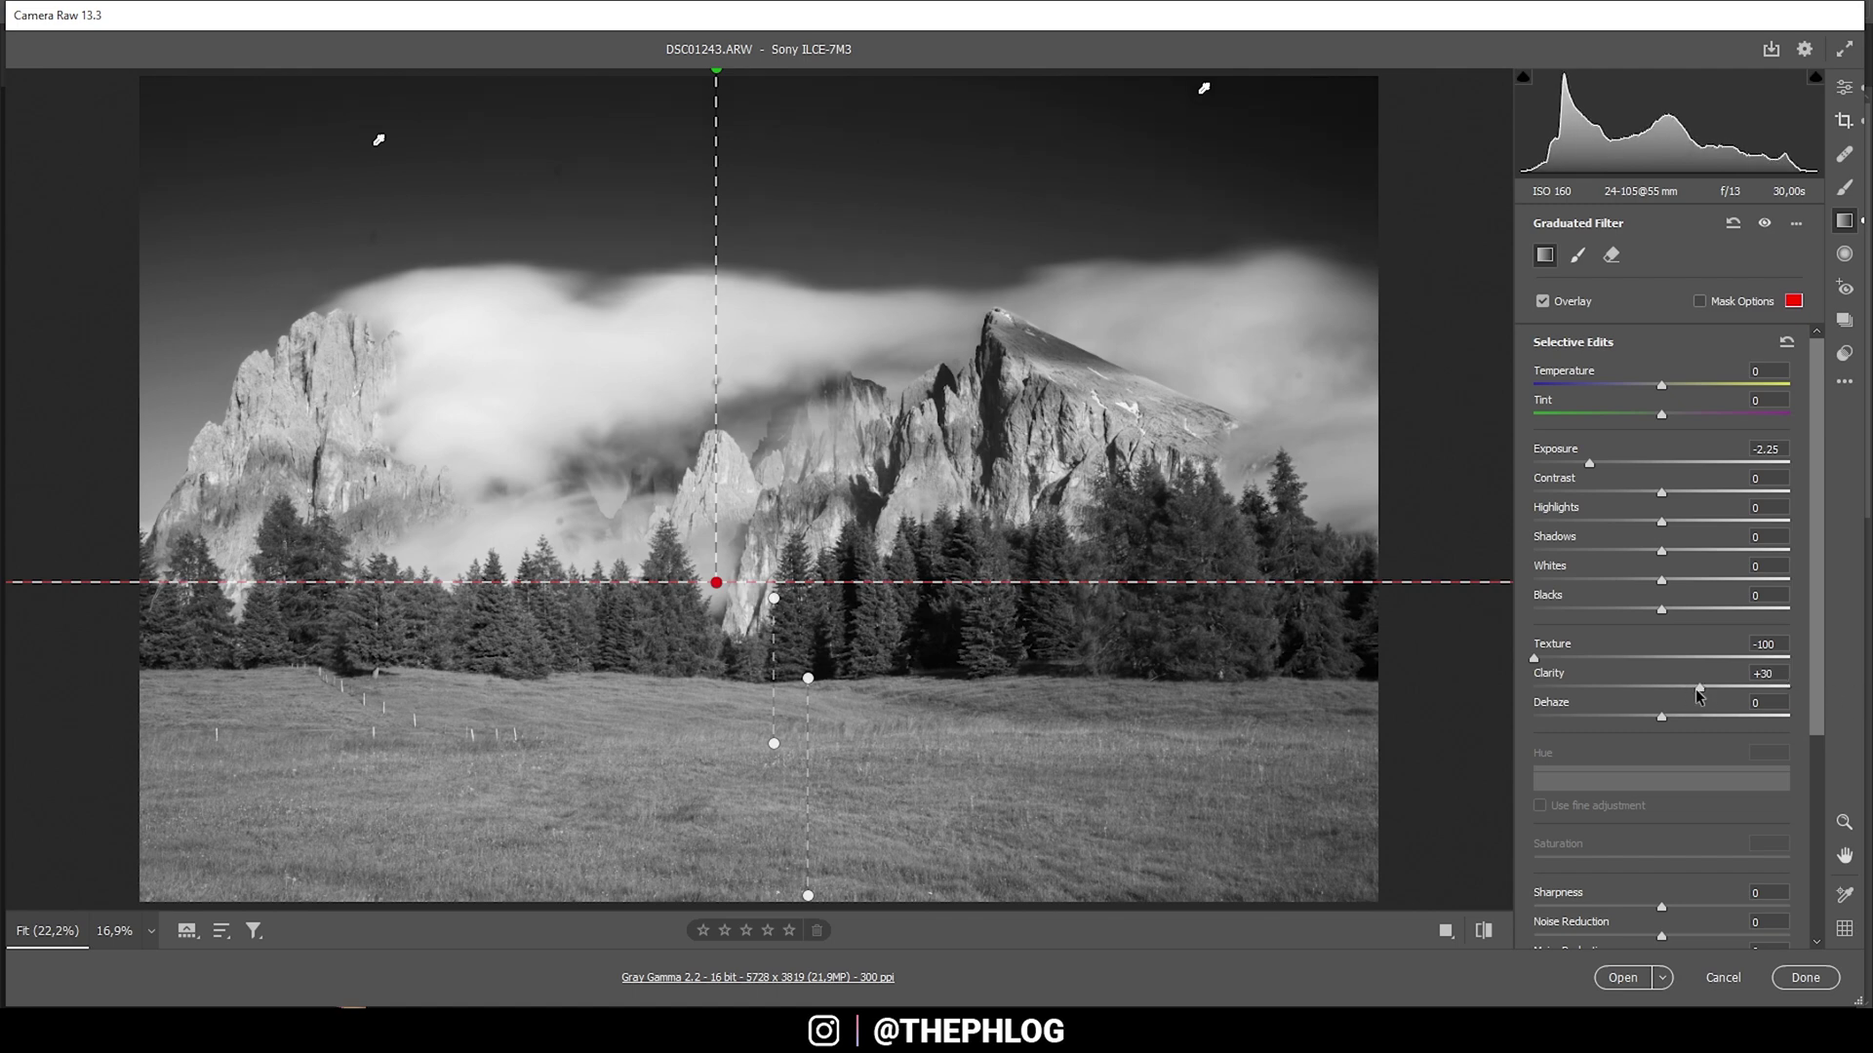
mouse_move(1661, 907)
mouse_down()
mouse_move(1594, 909)
mouse_move(1638, 907)
mouse_up()
Add clarity to the lower filter, then draw a new meadow filter at Exposure -0.20
click(772, 599)
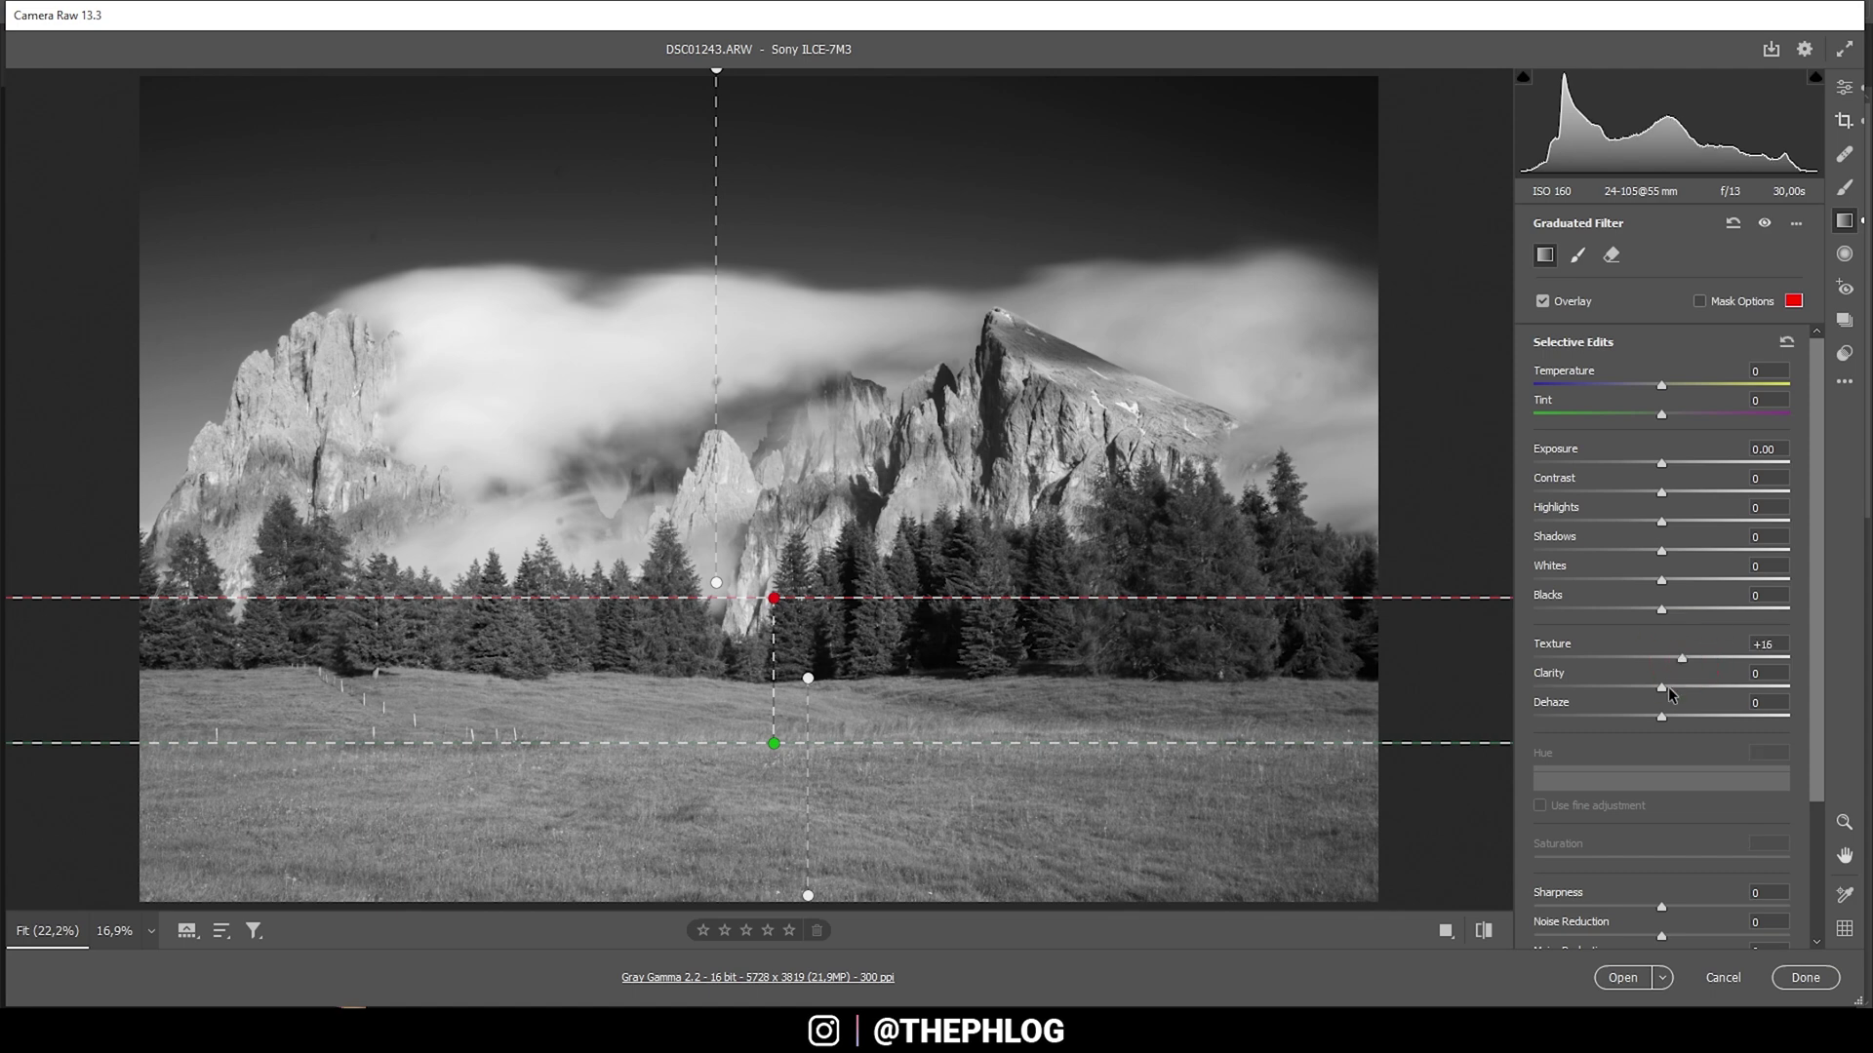
mouse_move(1660, 687)
mouse_down()
mouse_move(1690, 685)
mouse_move(1670, 686)
mouse_up()
mouse_move(808, 679)
drag(808, 679, 807, 895)
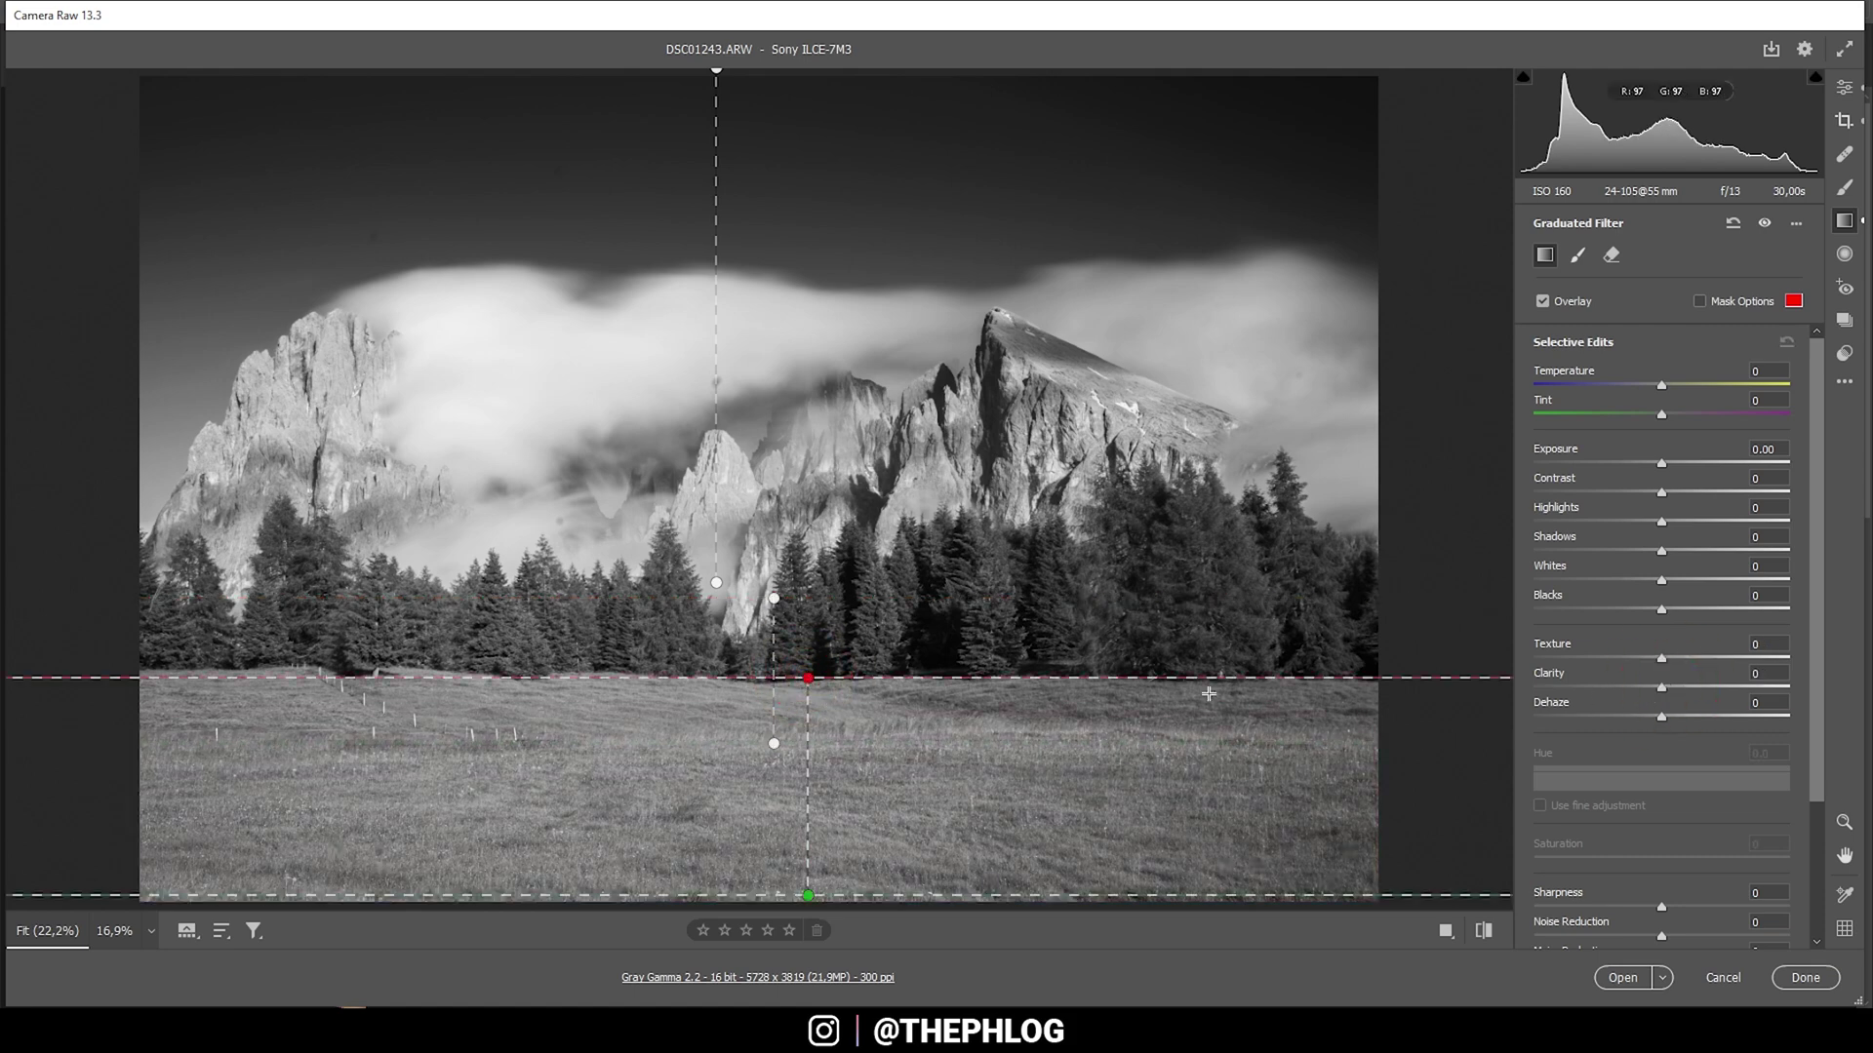
drag(1656, 466, 1653, 465)
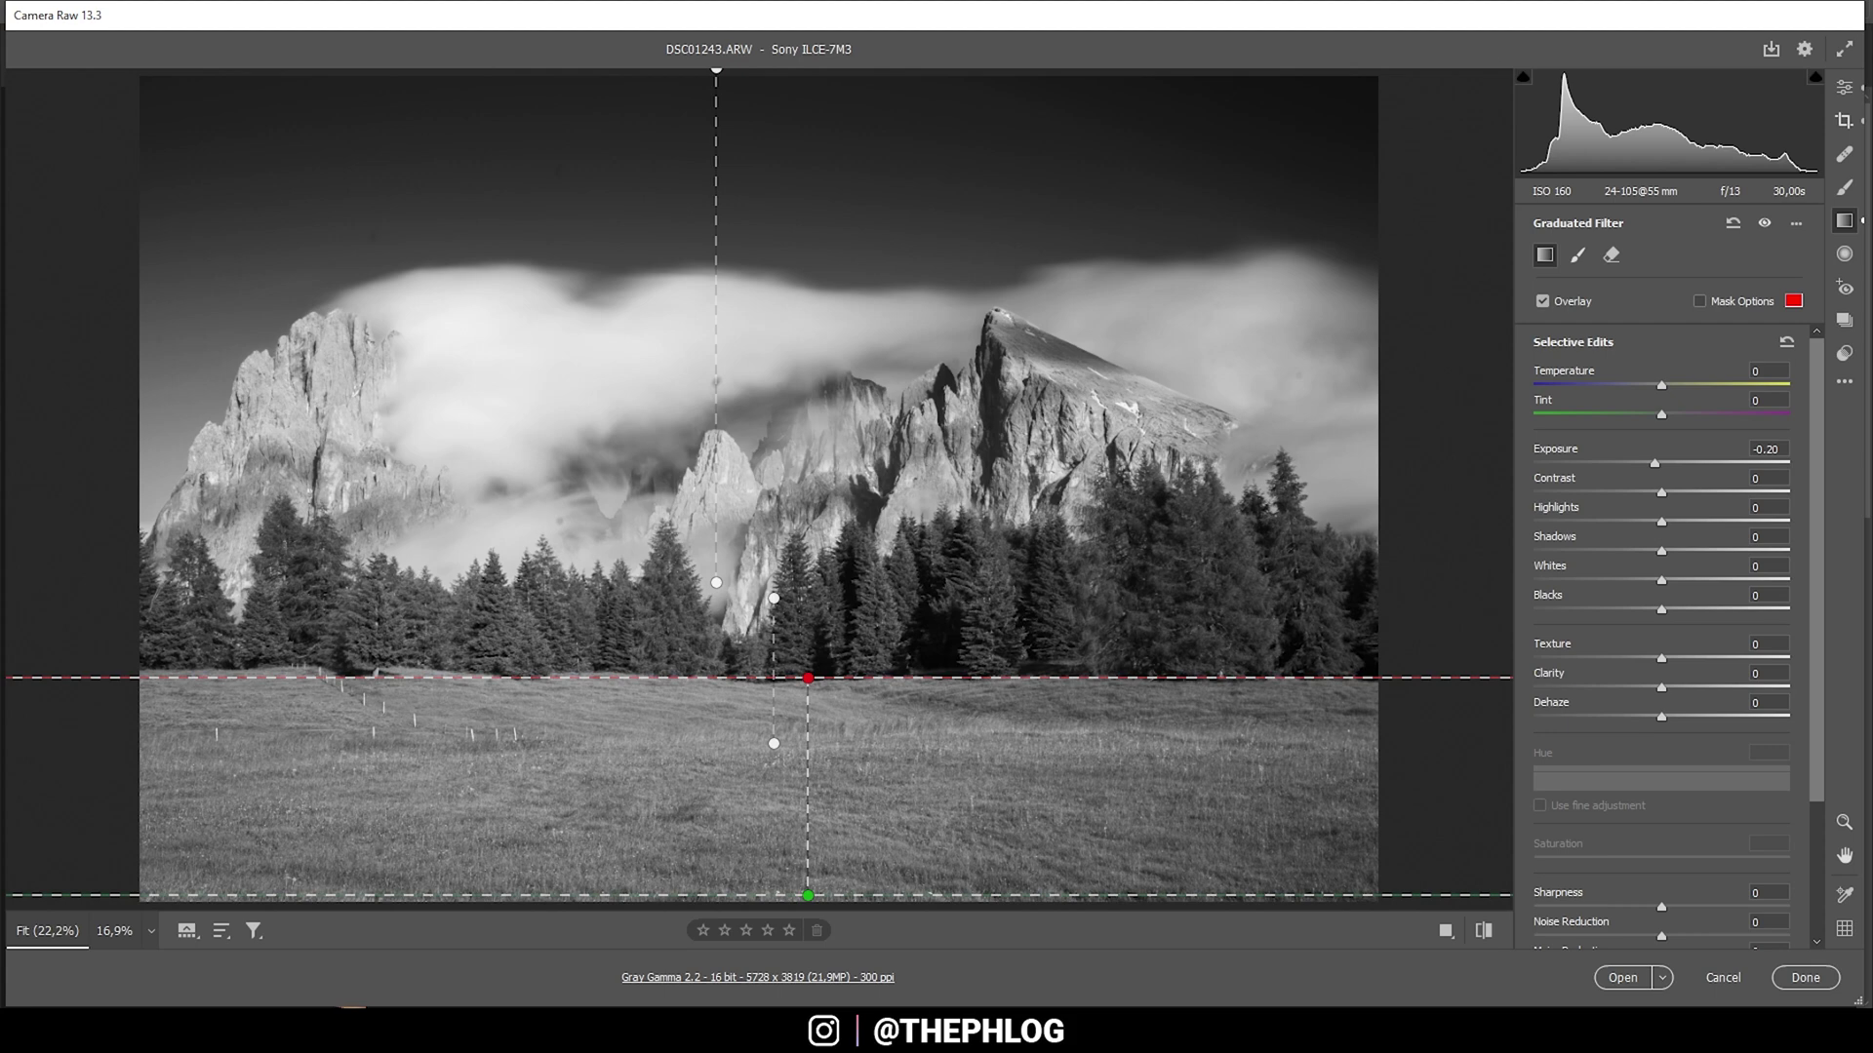
click(1847, 97)
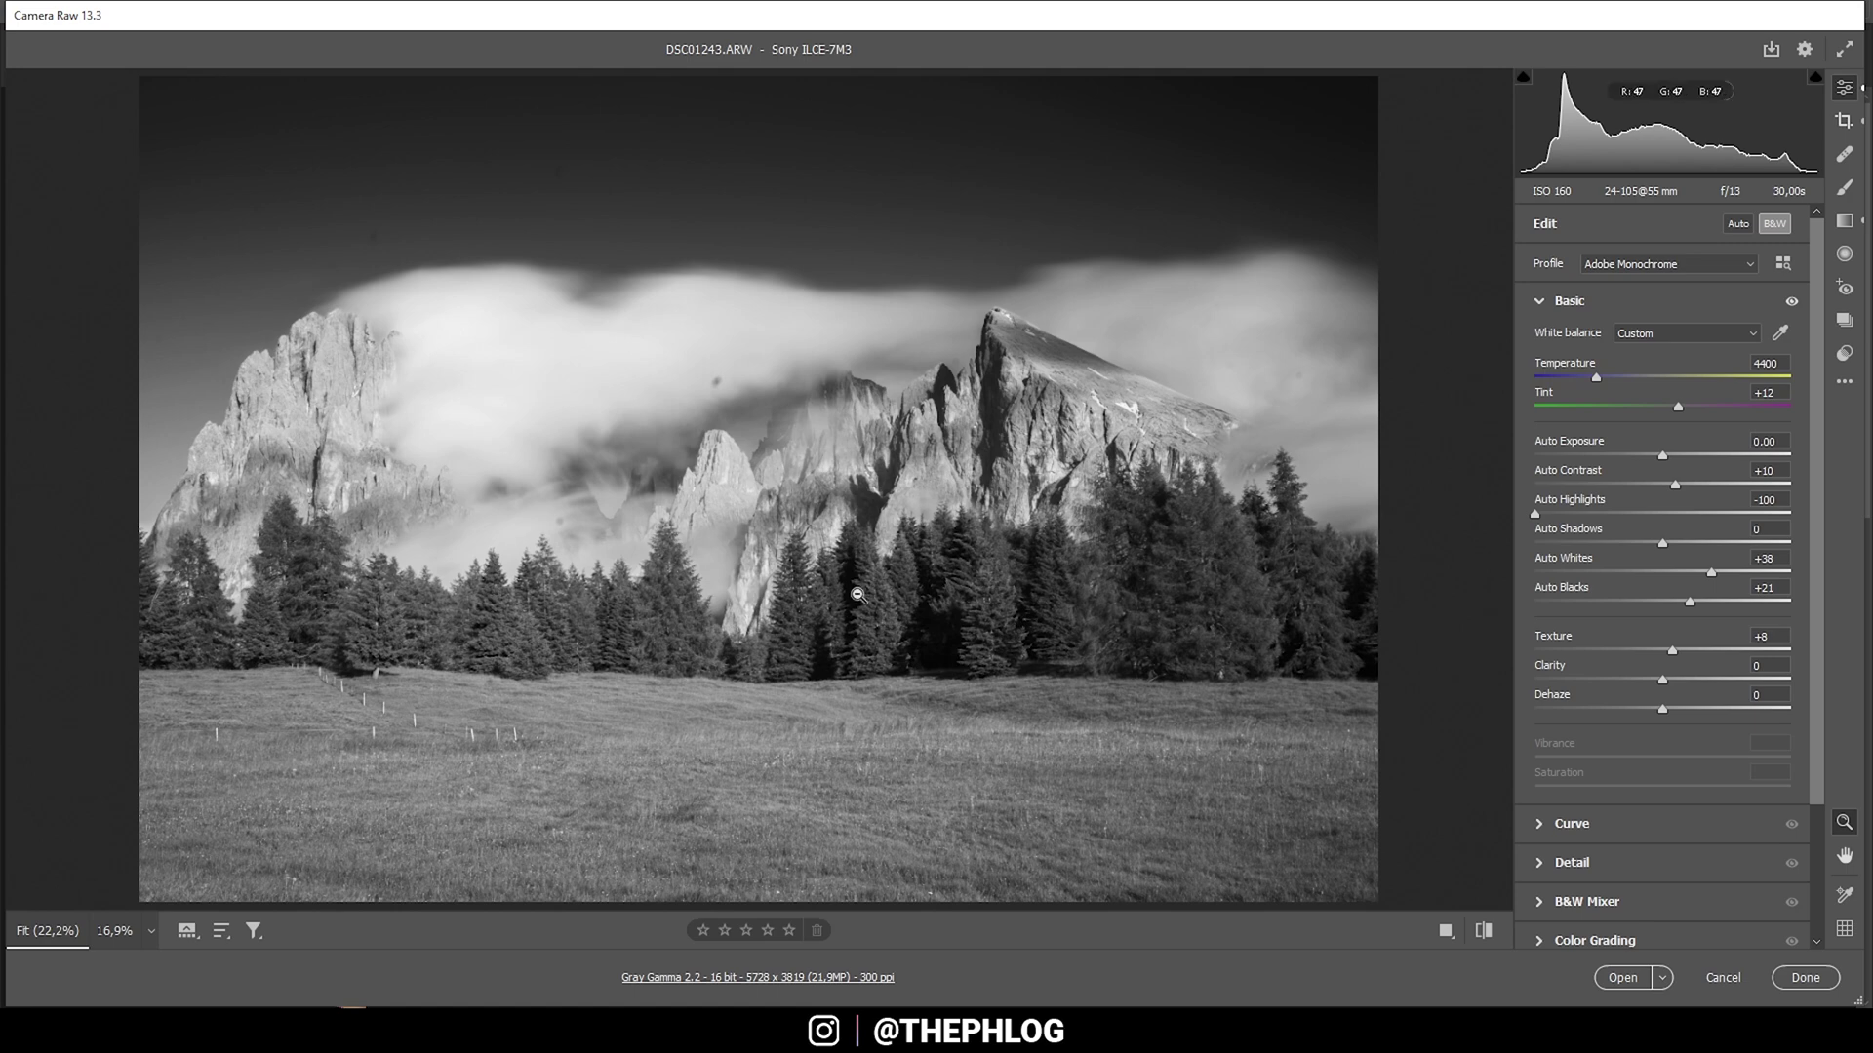
In the B&W Mixer, lower Blues to -12 to darken the sky and raise Yellows to +13
scroll(1664, 840, down, 1)
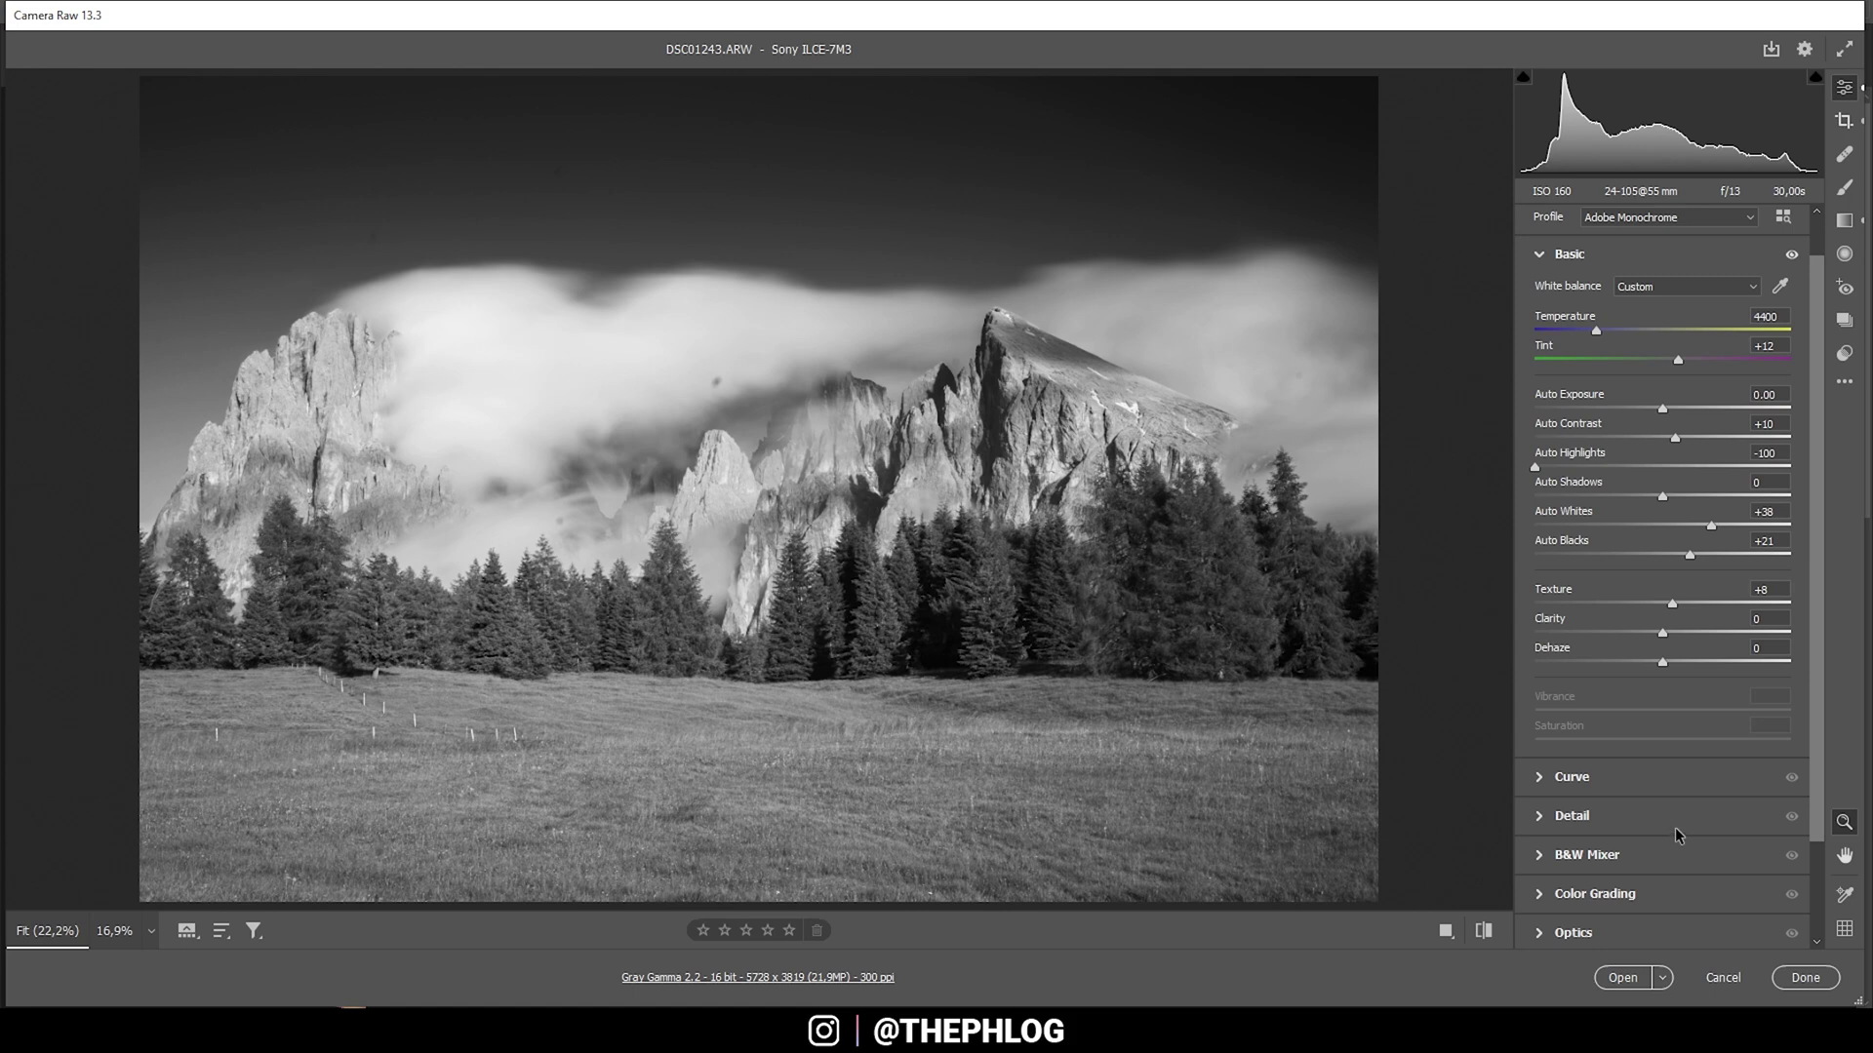
scroll(1675, 827, down, 1)
scroll(1610, 835, down, 1)
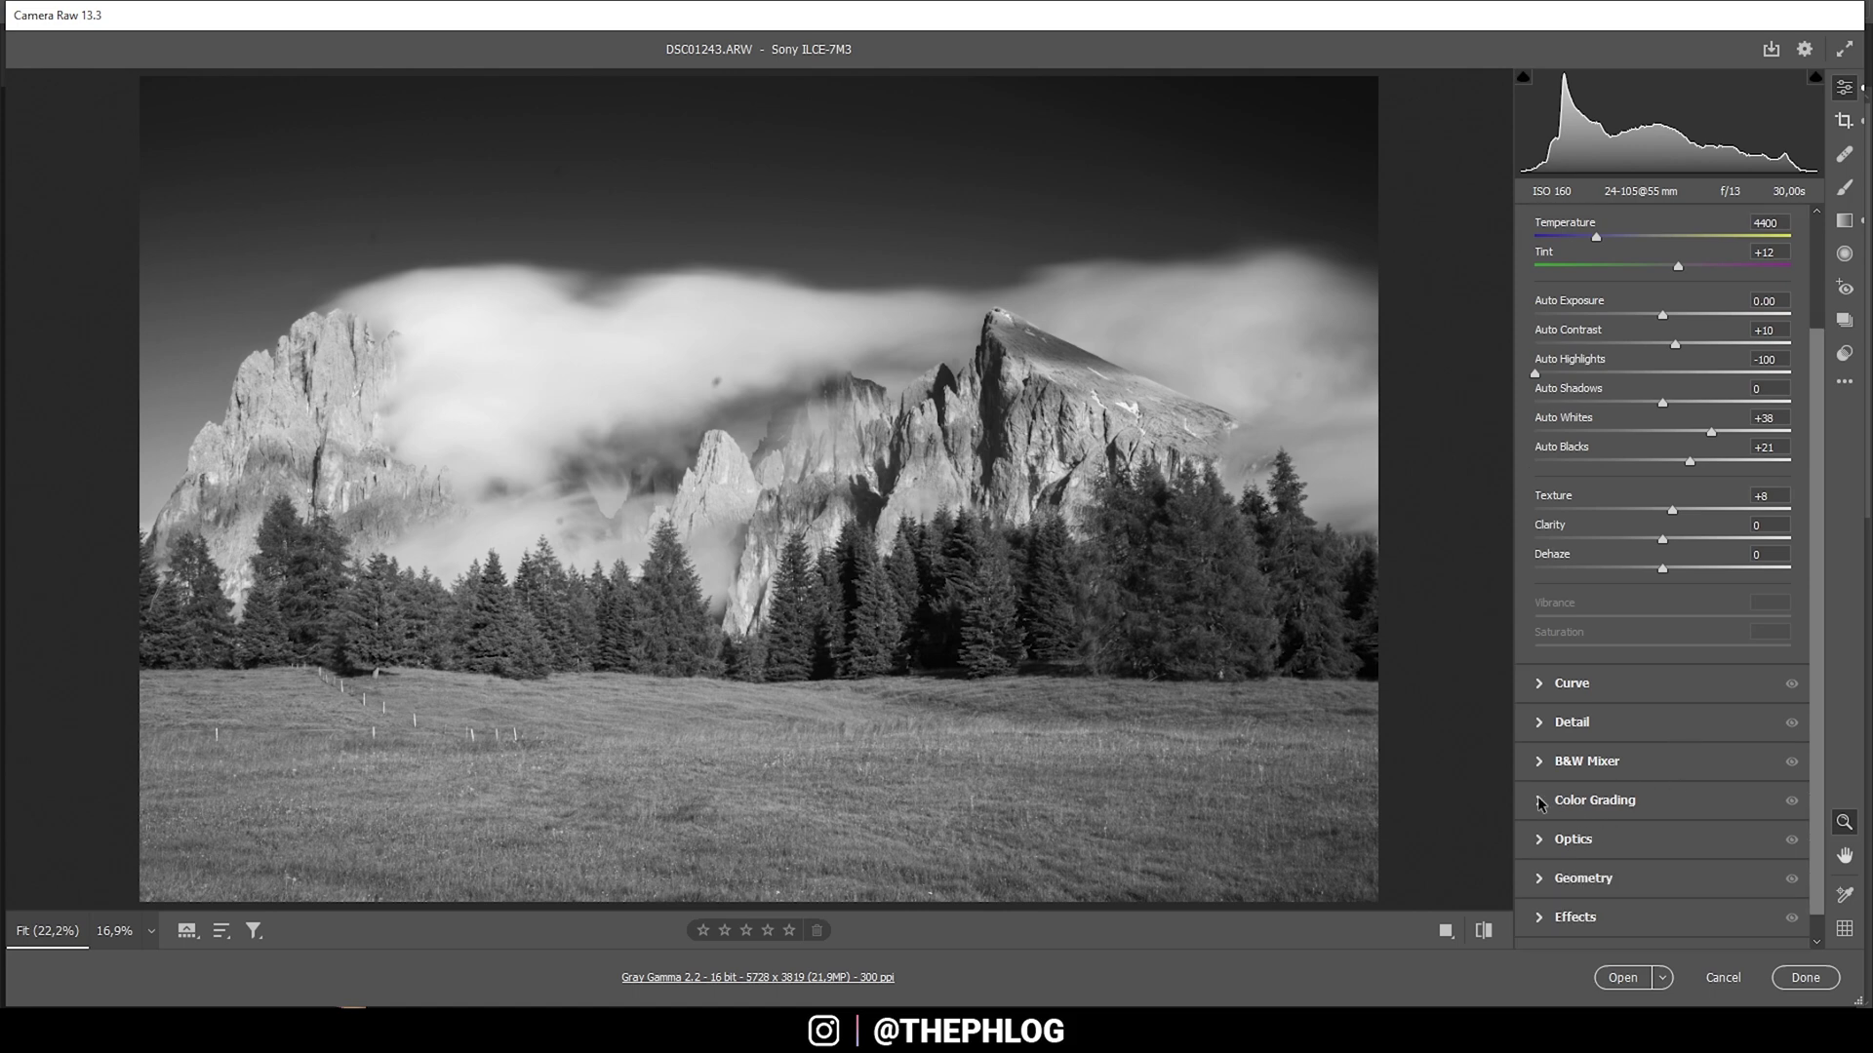
click(1539, 797)
click(1535, 455)
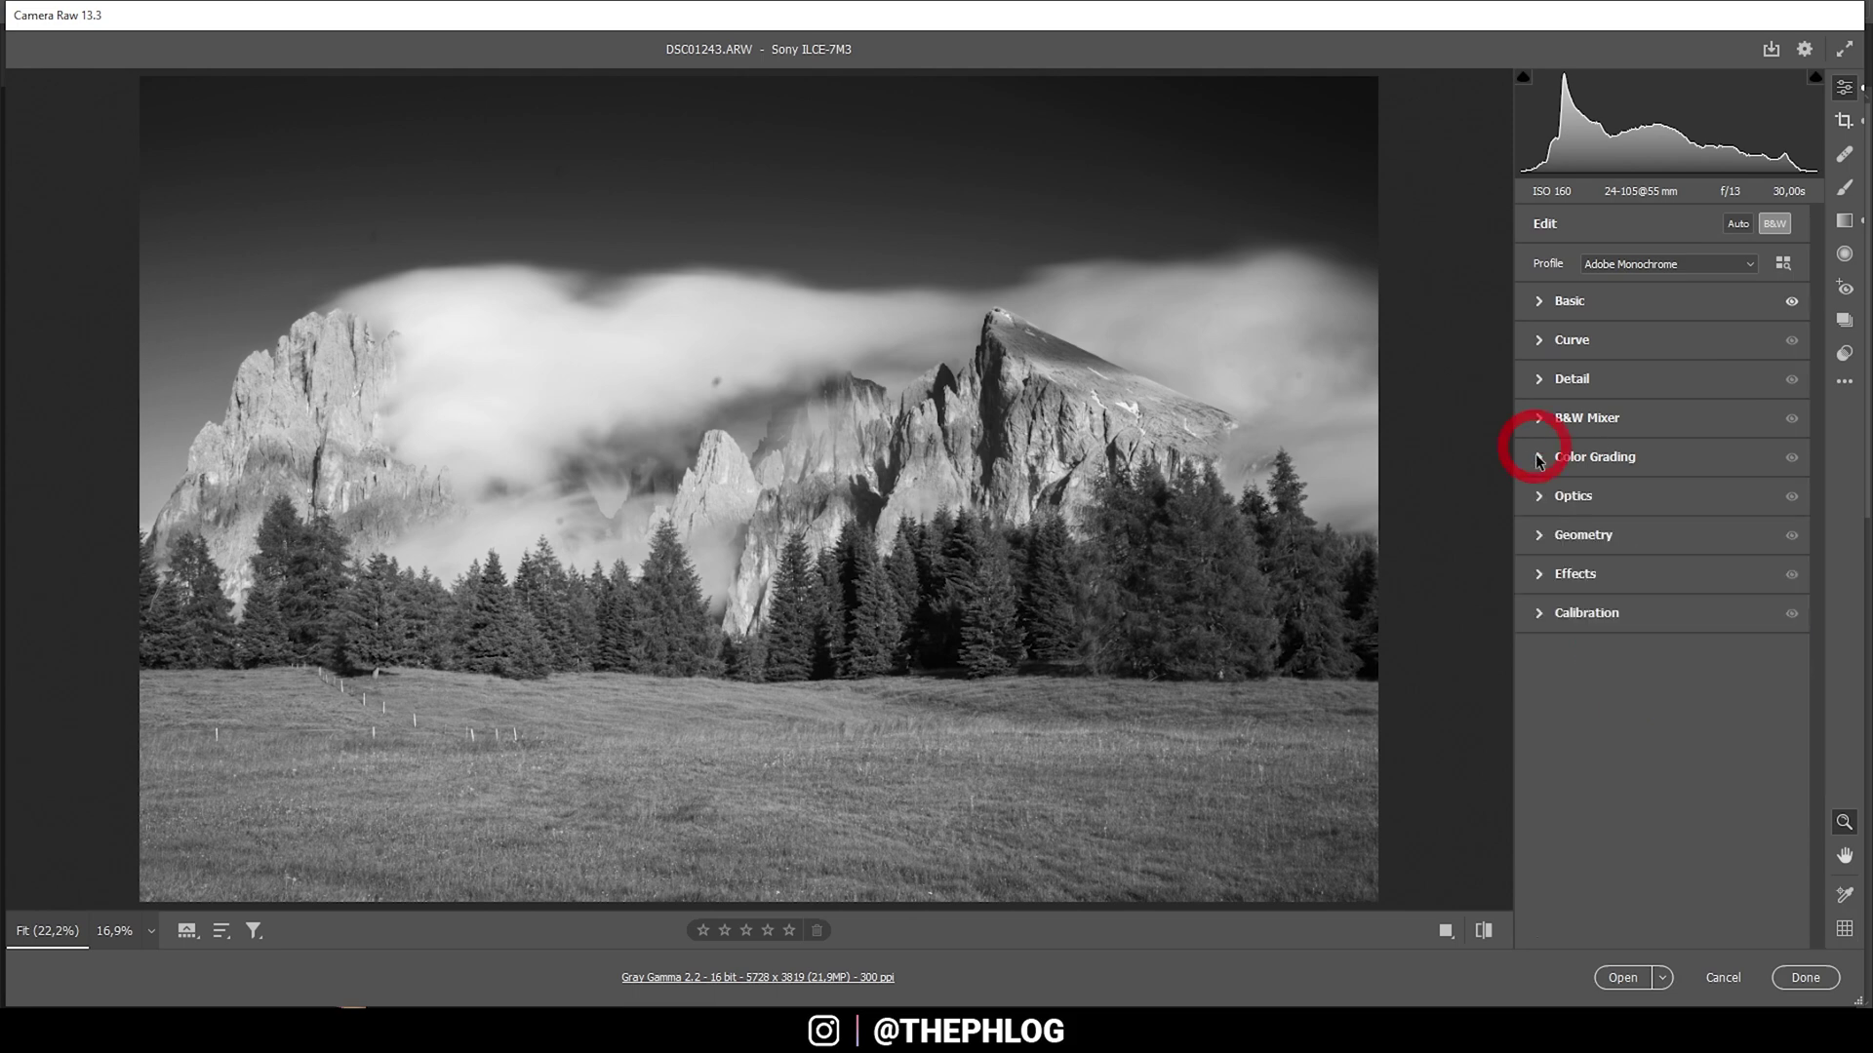
click(1541, 420)
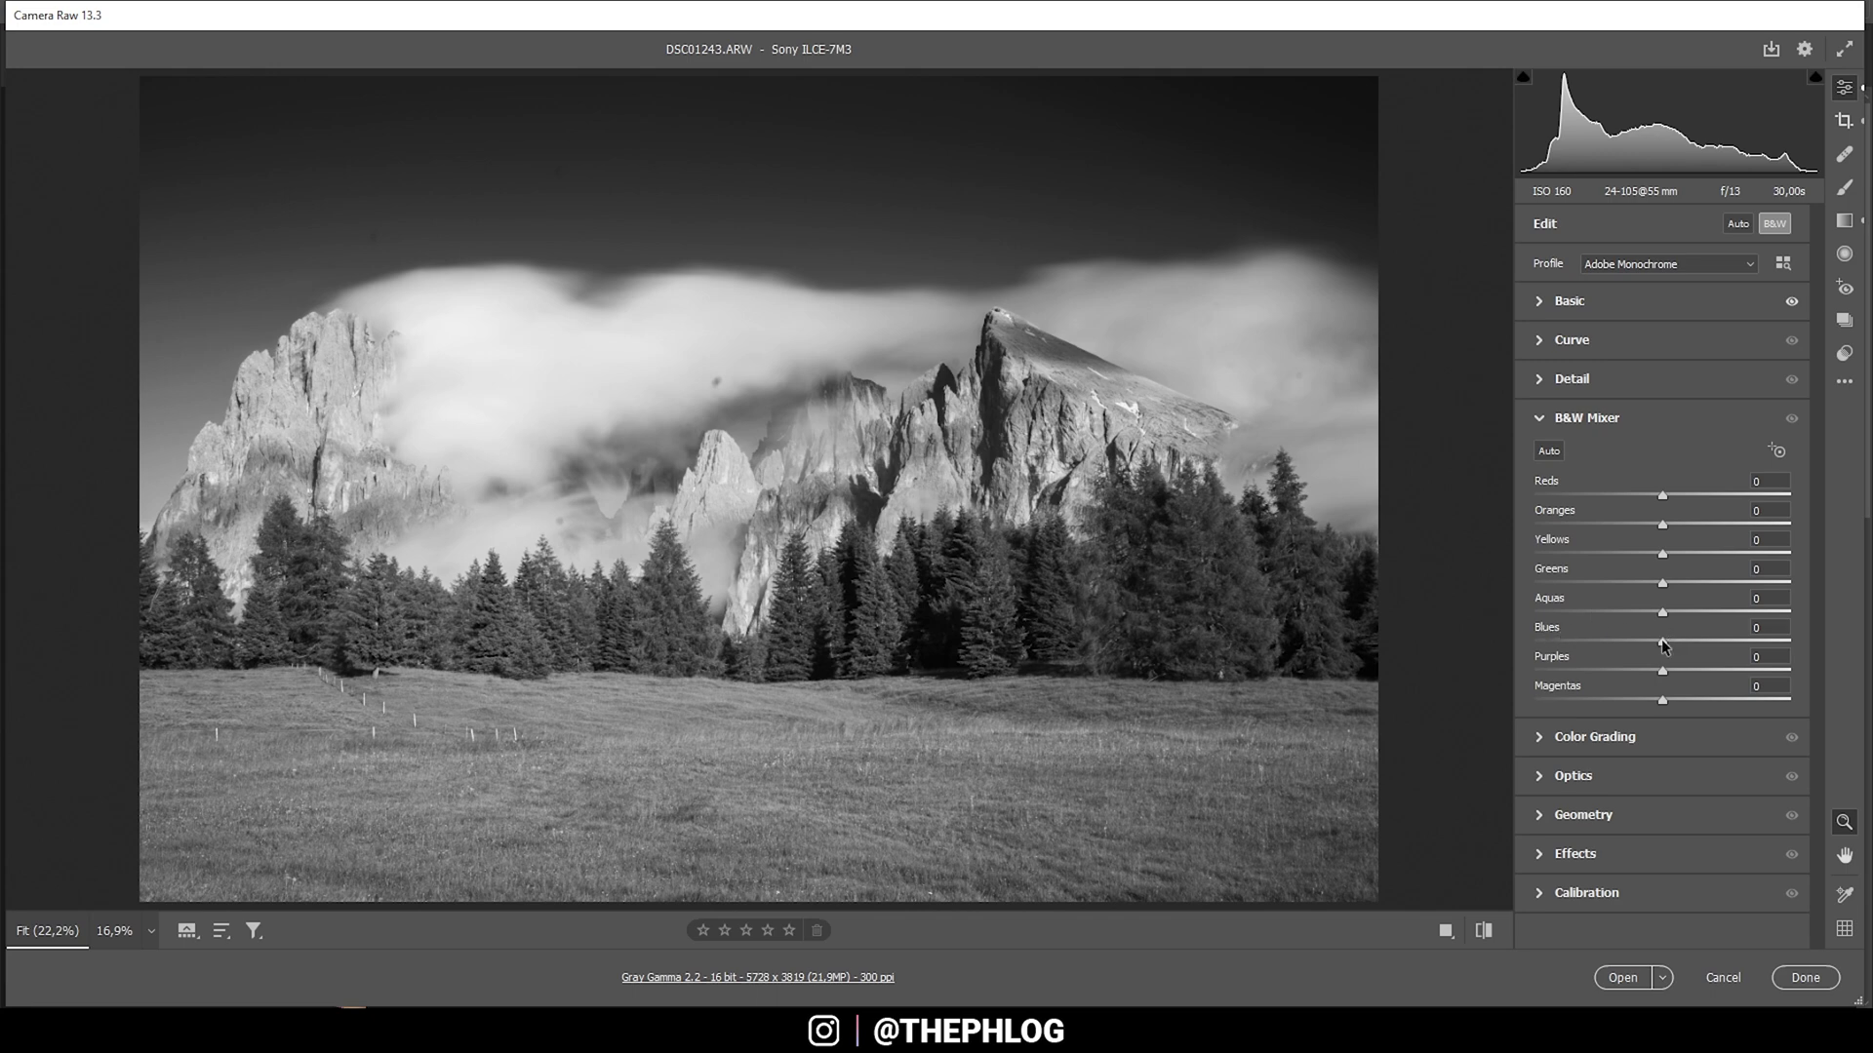
drag(1664, 645, 1644, 646)
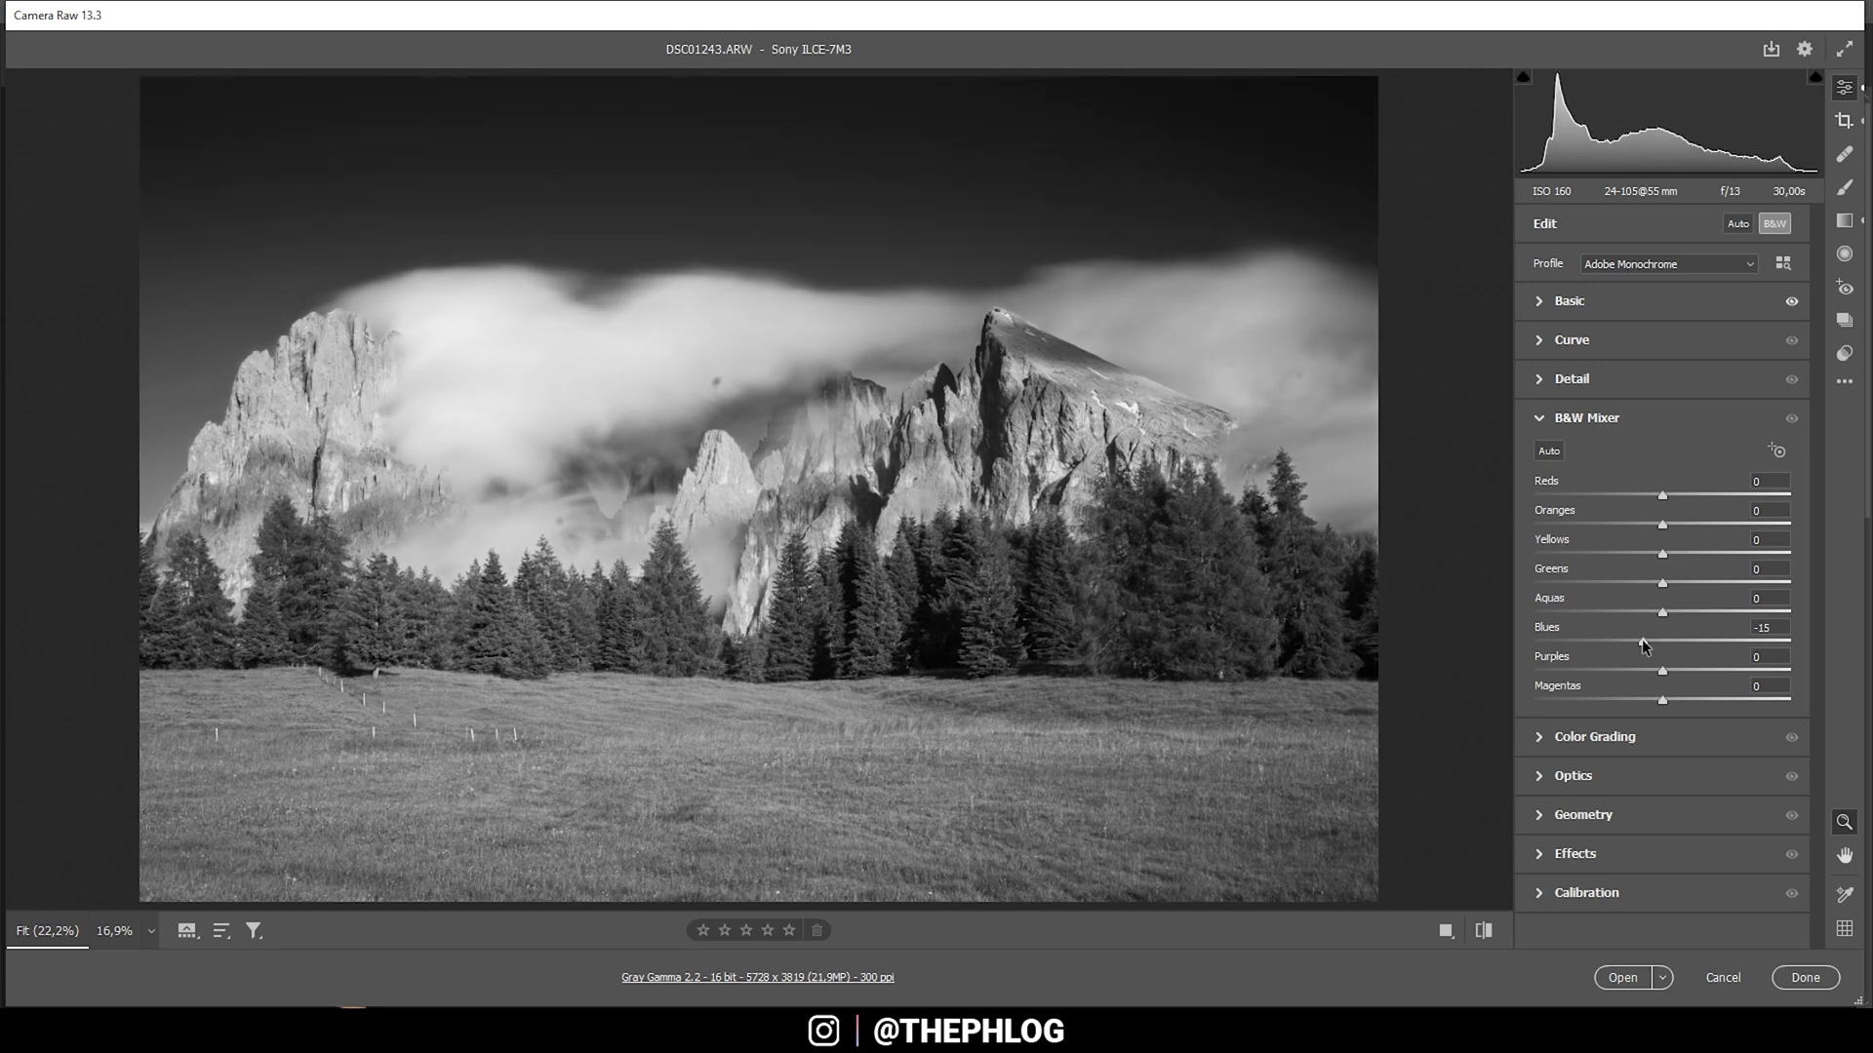
drag(1644, 646, 1631, 645)
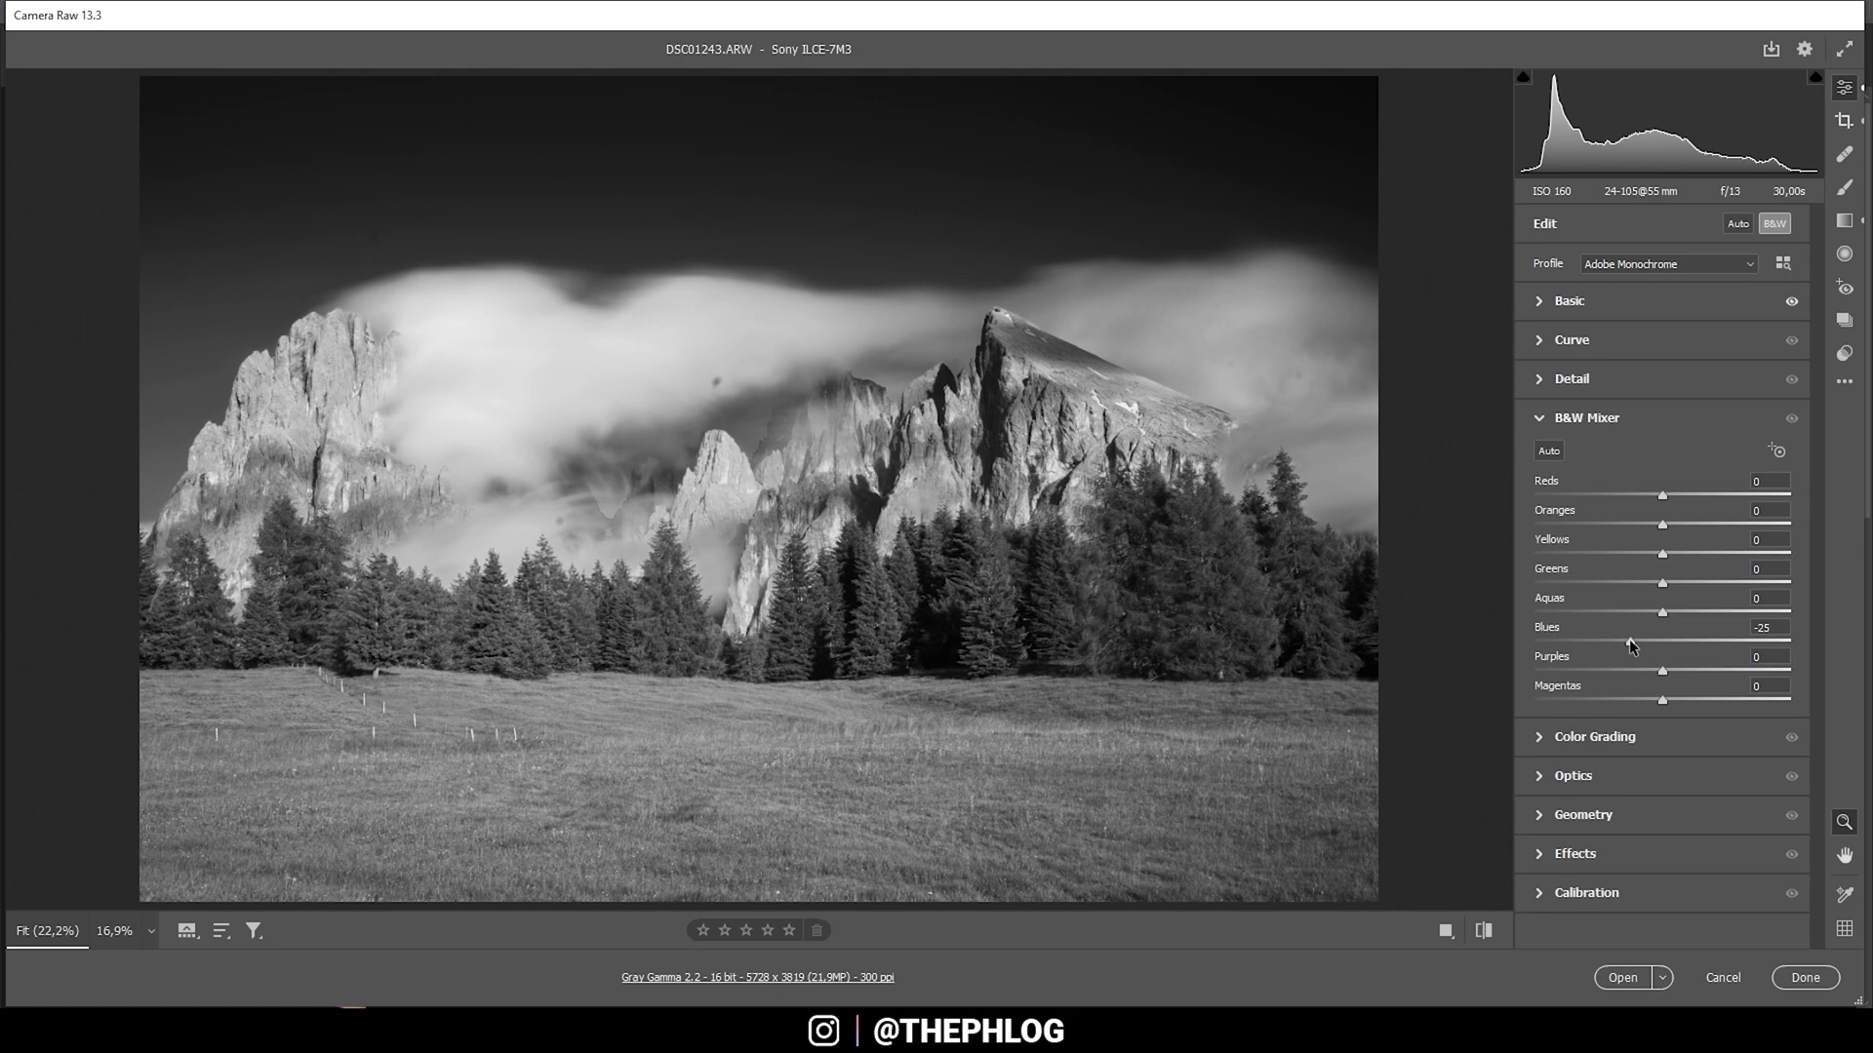
drag(1628, 643, 1647, 645)
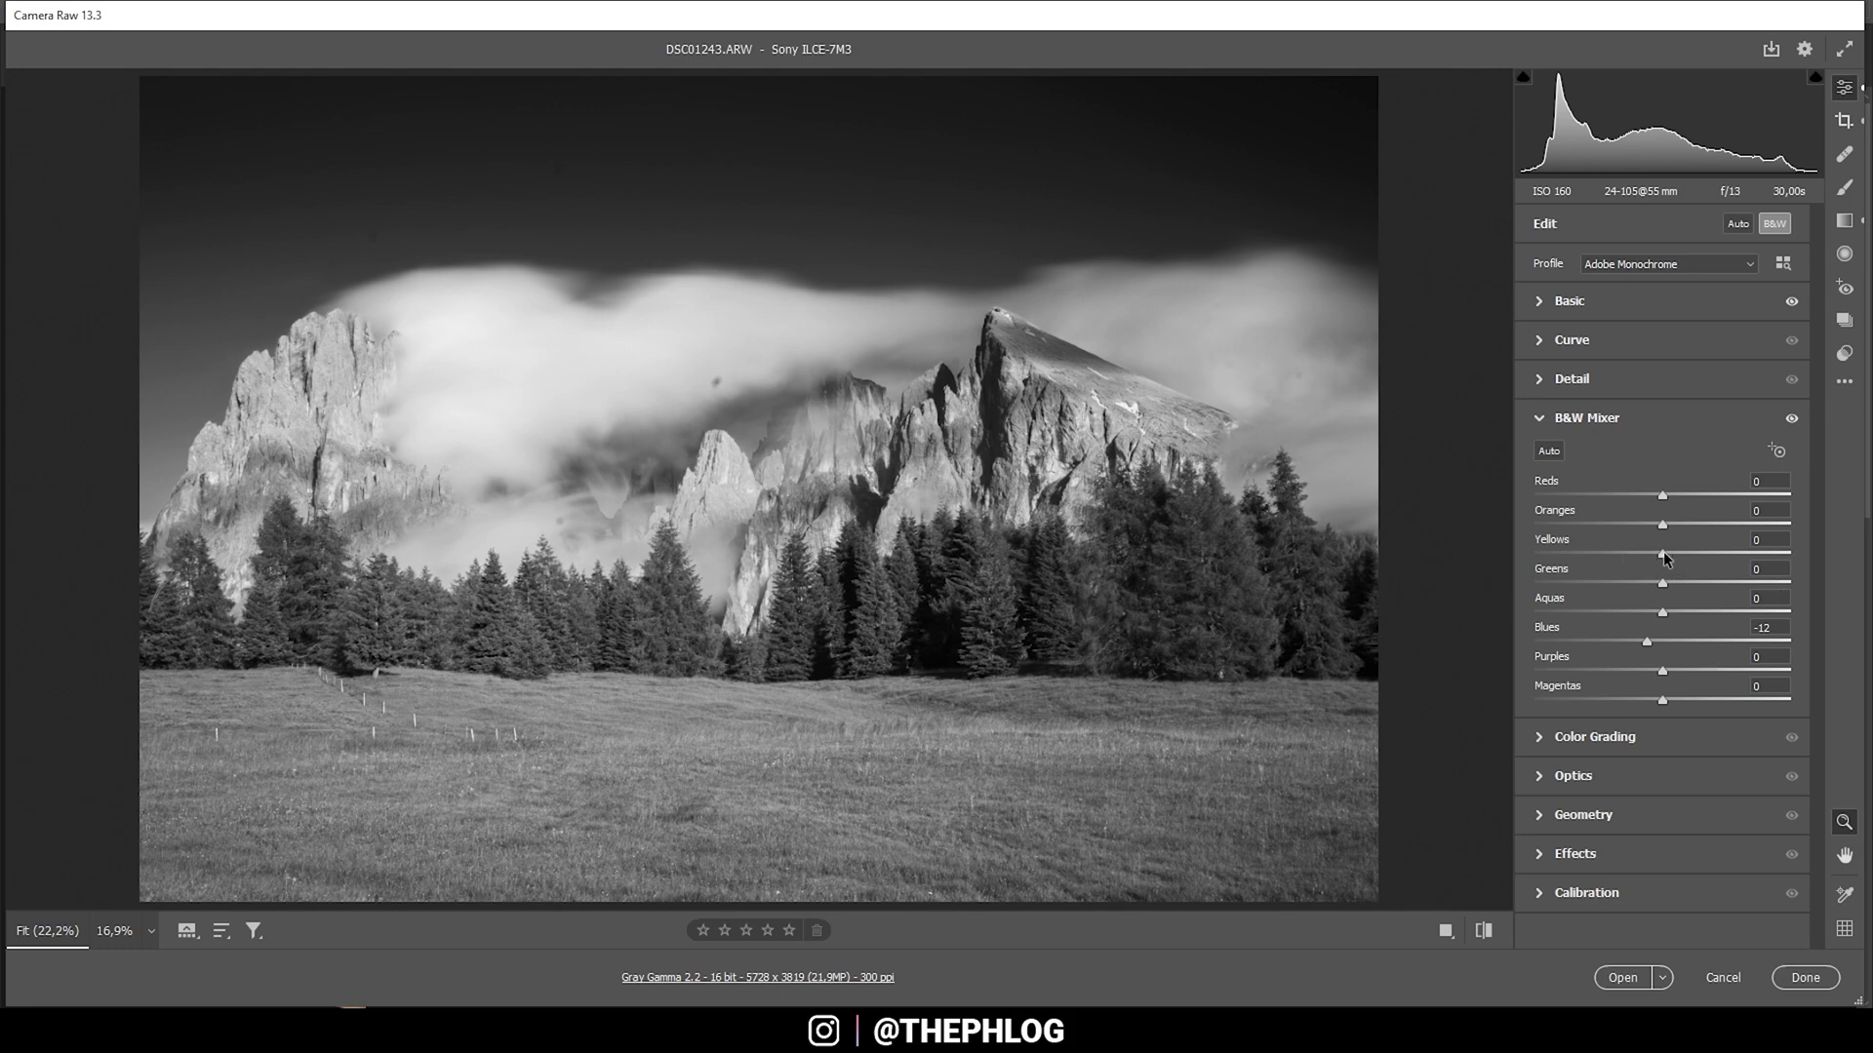
mouse_move(1665, 558)
mouse_down()
mouse_move(1689, 584)
mouse_move(1670, 584)
mouse_up()
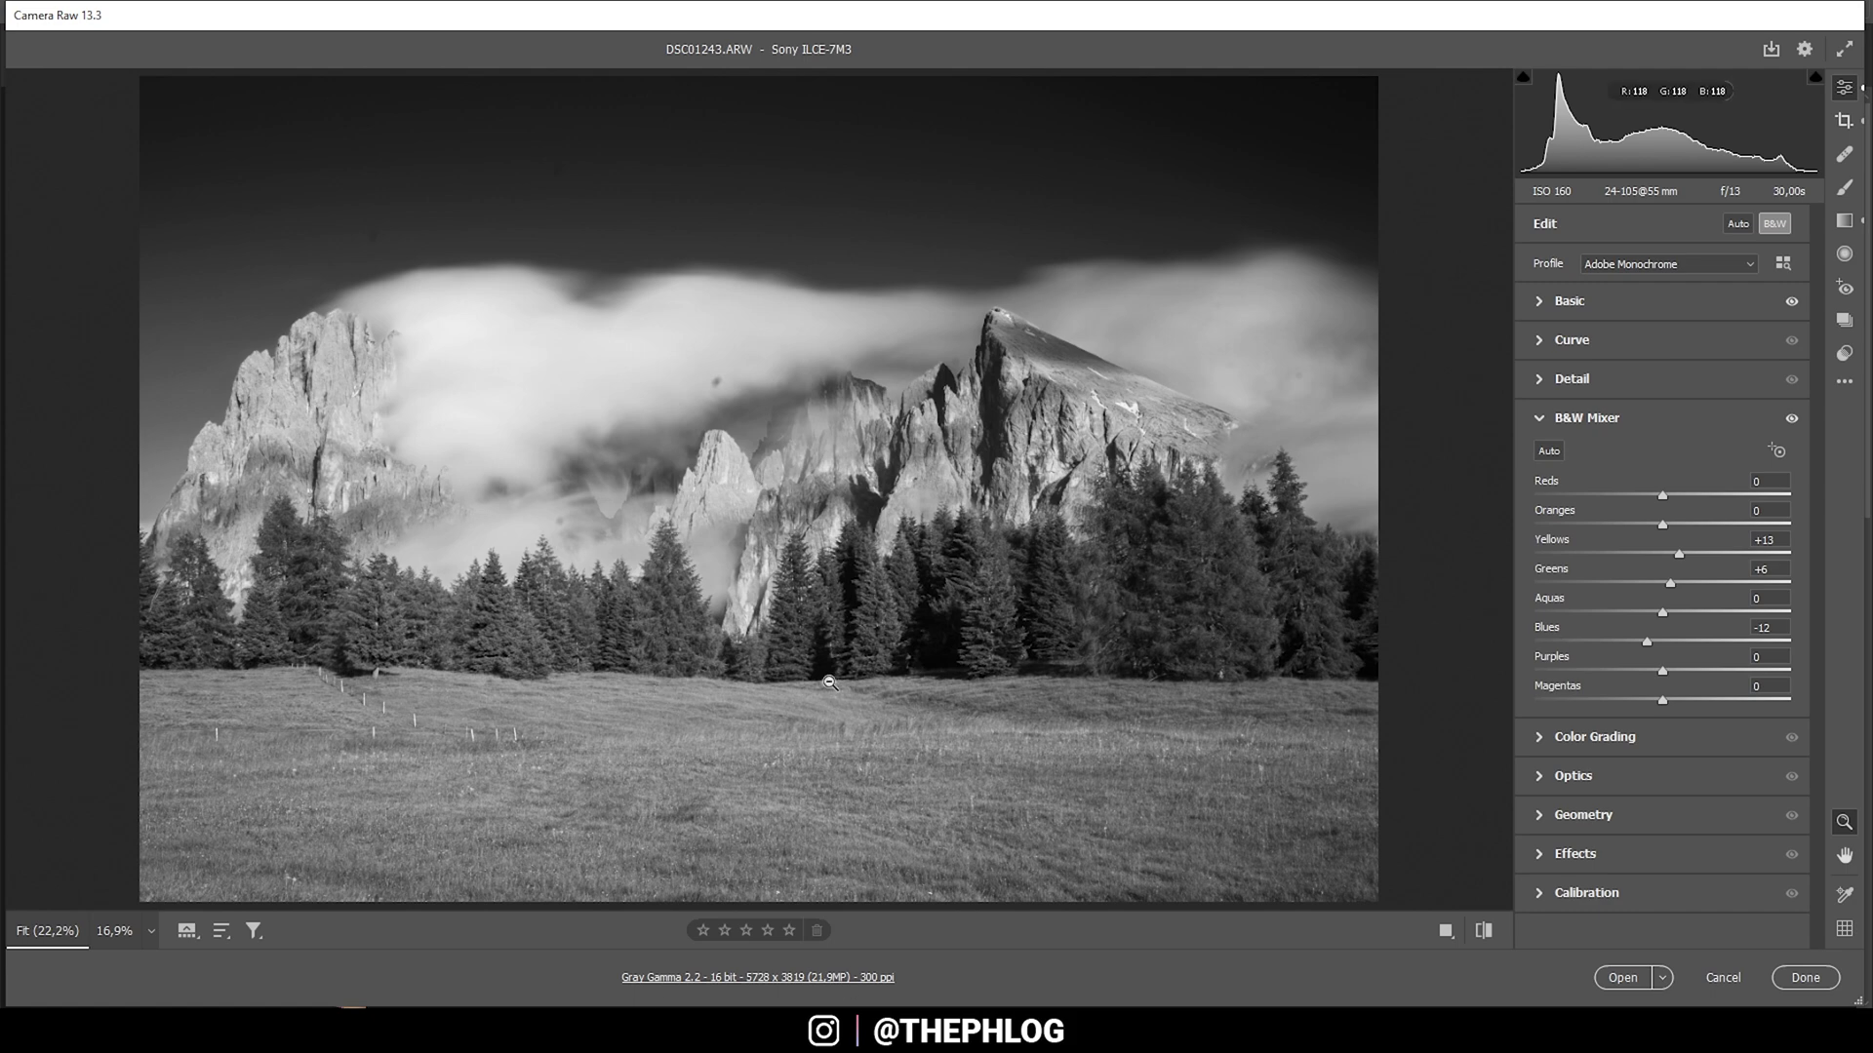
Tint the shadows cool blue in Color Grading at Hue 231, Saturation 5
click(1541, 418)
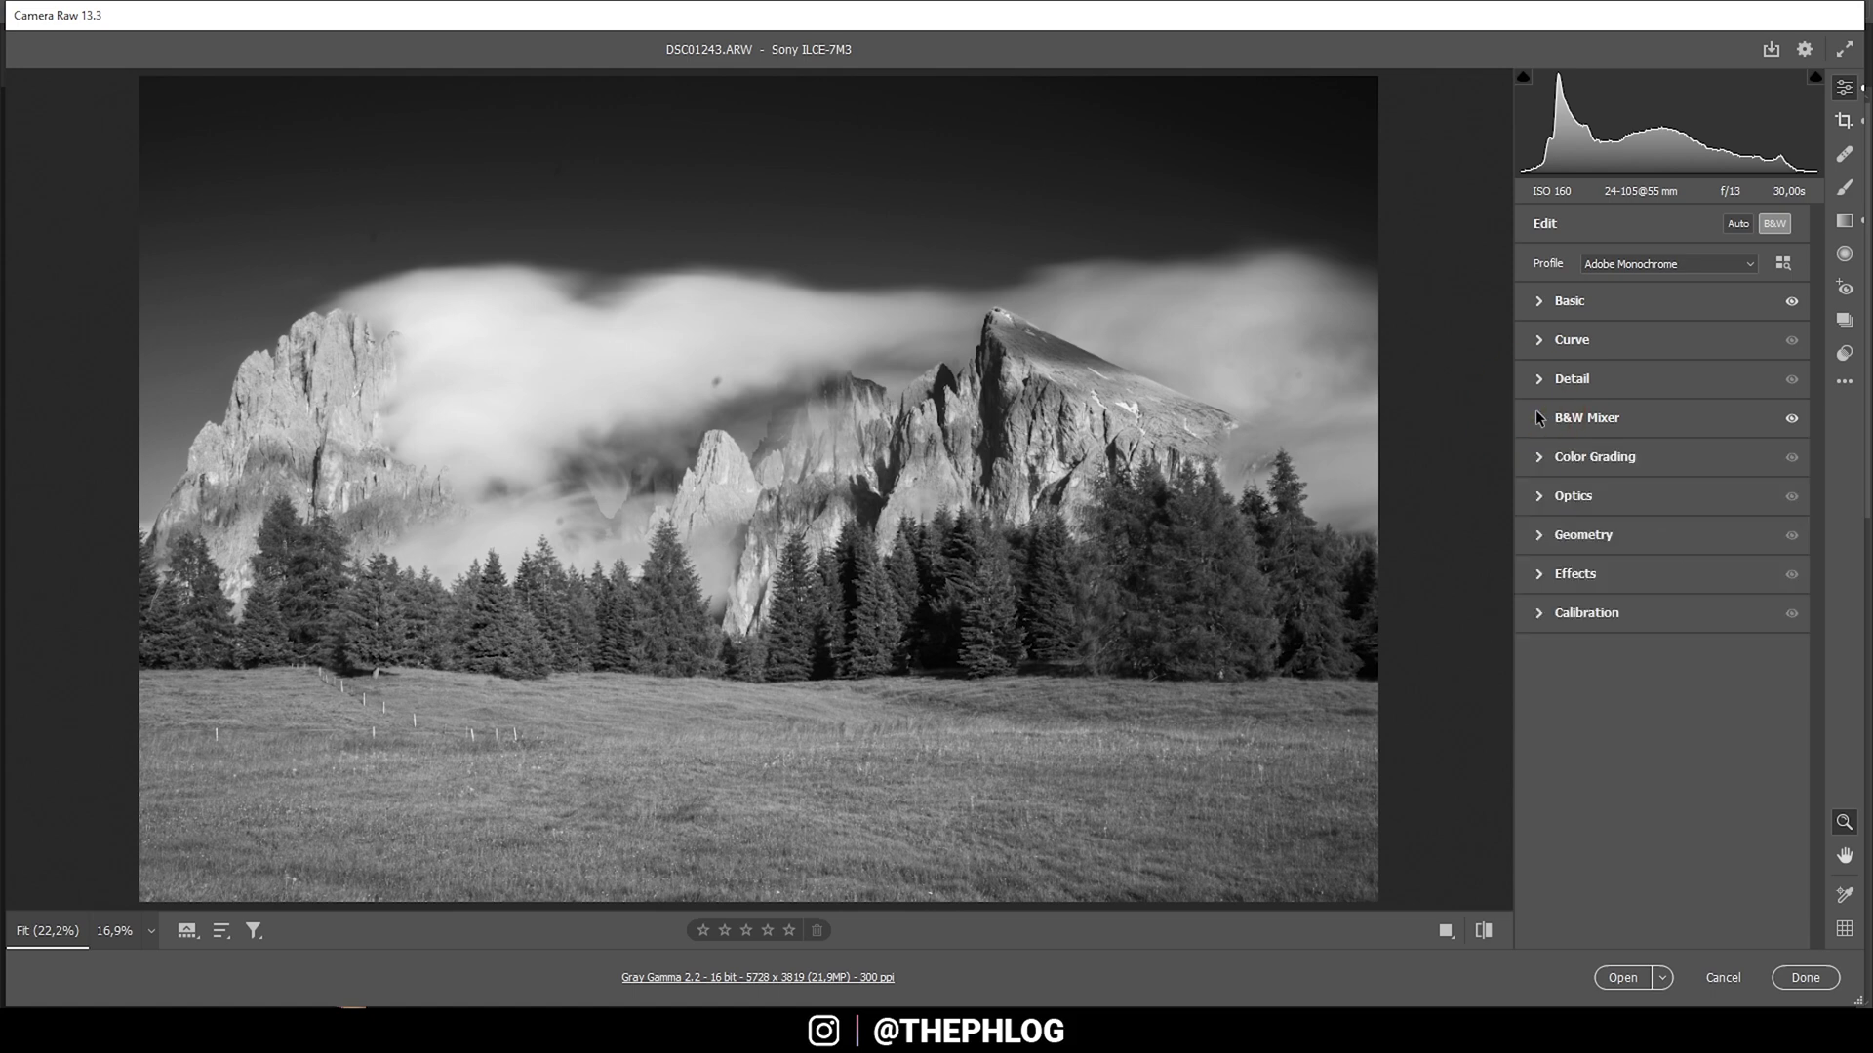
click(1541, 458)
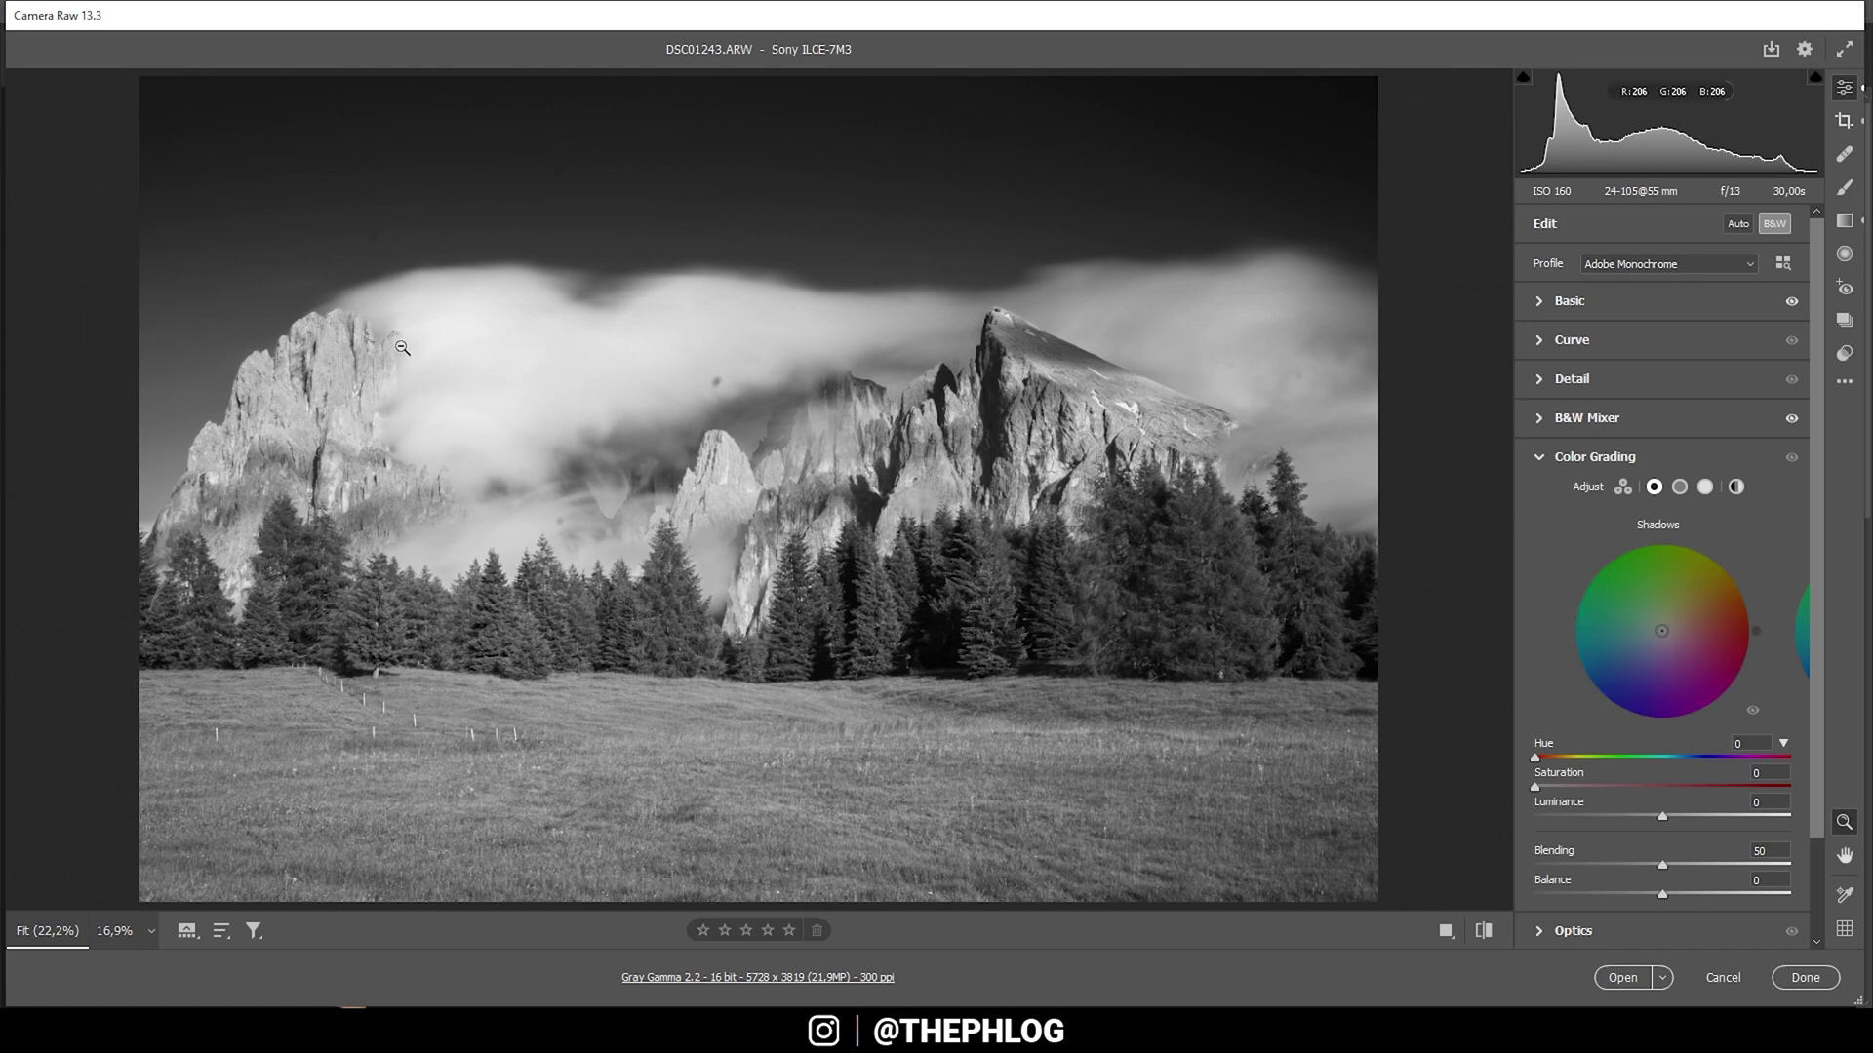
click(1654, 488)
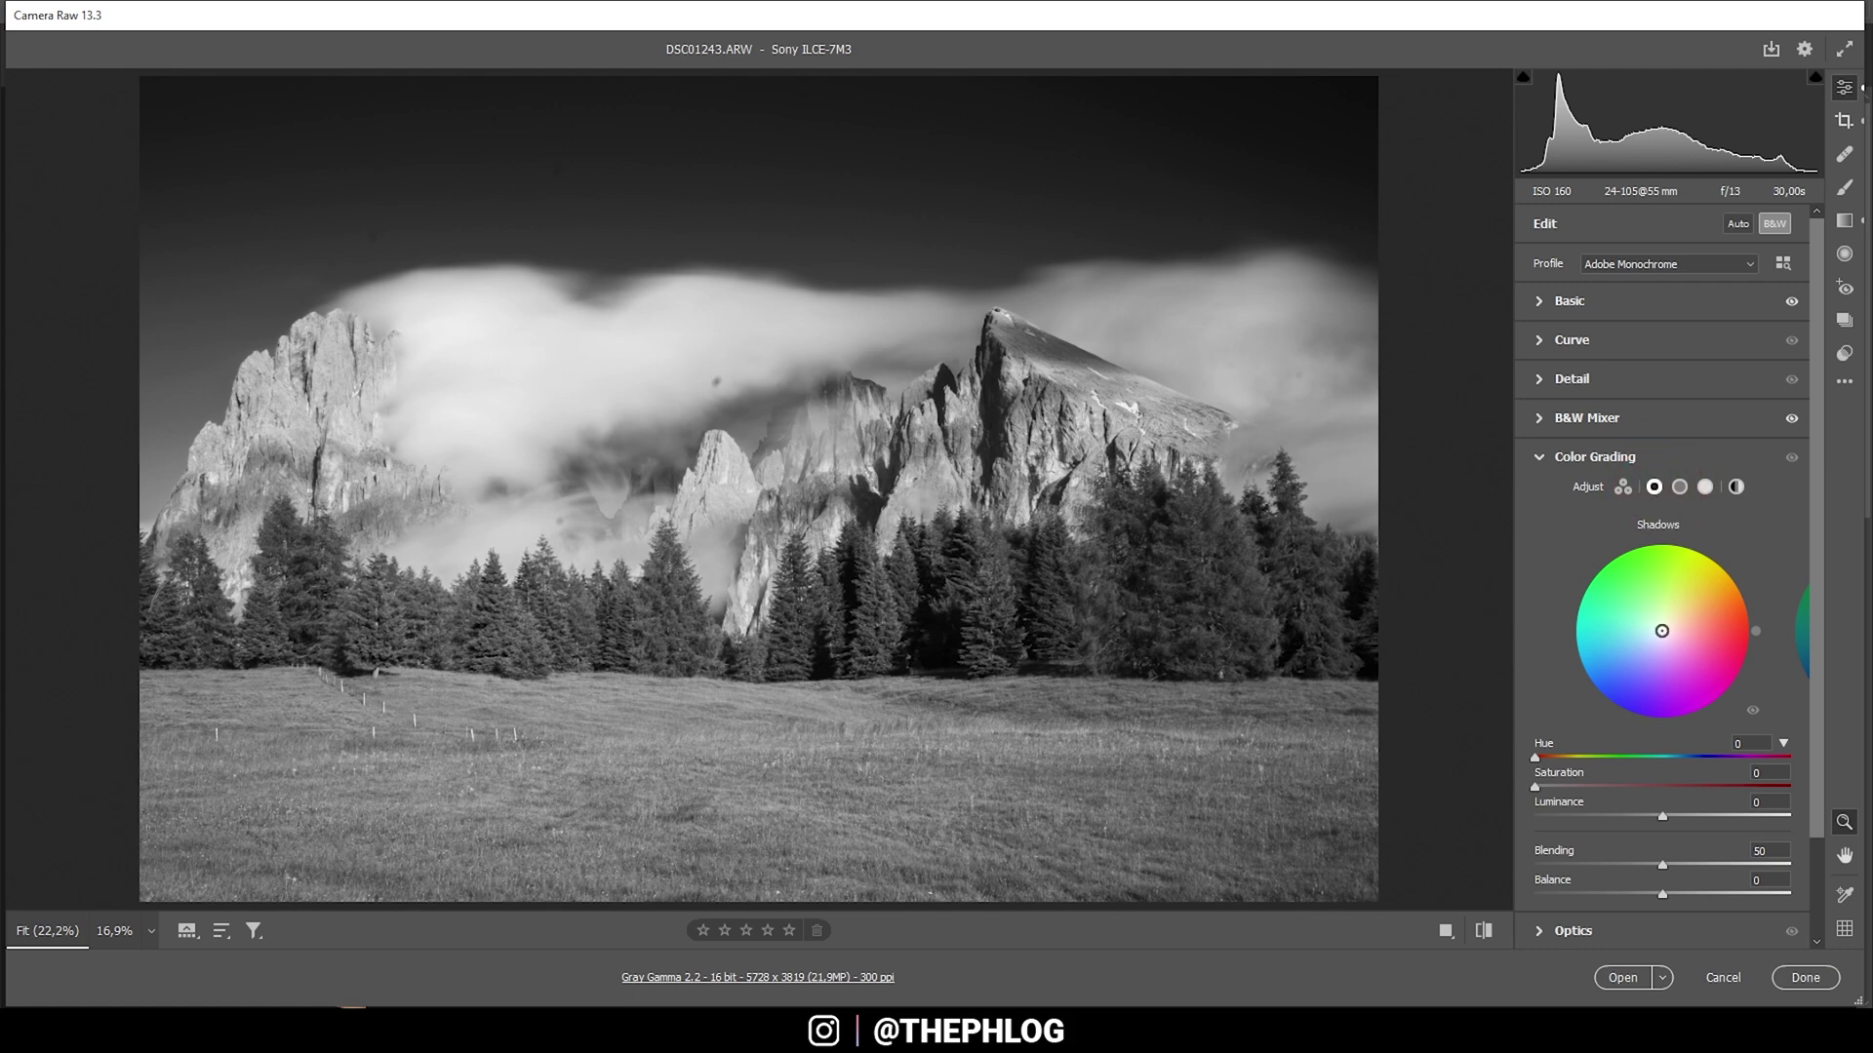
drag(1662, 631, 1649, 645)
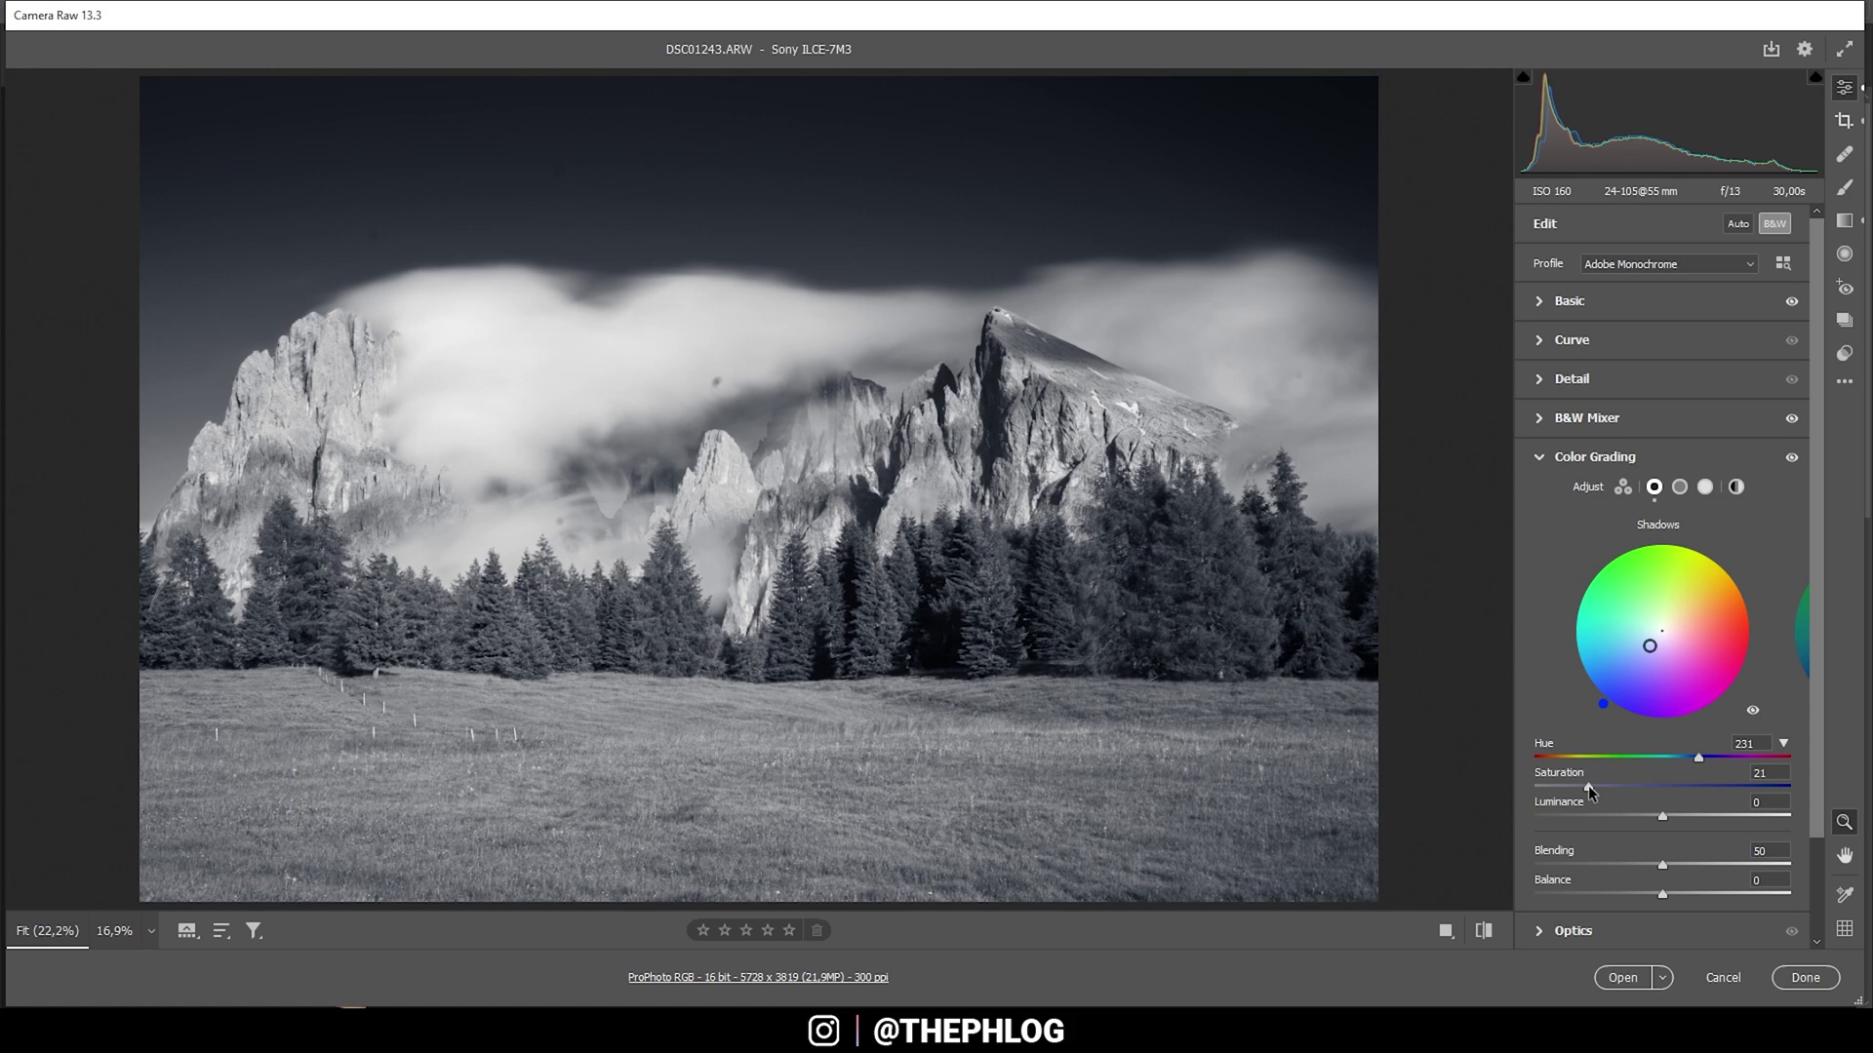
drag(1587, 787, 1548, 786)
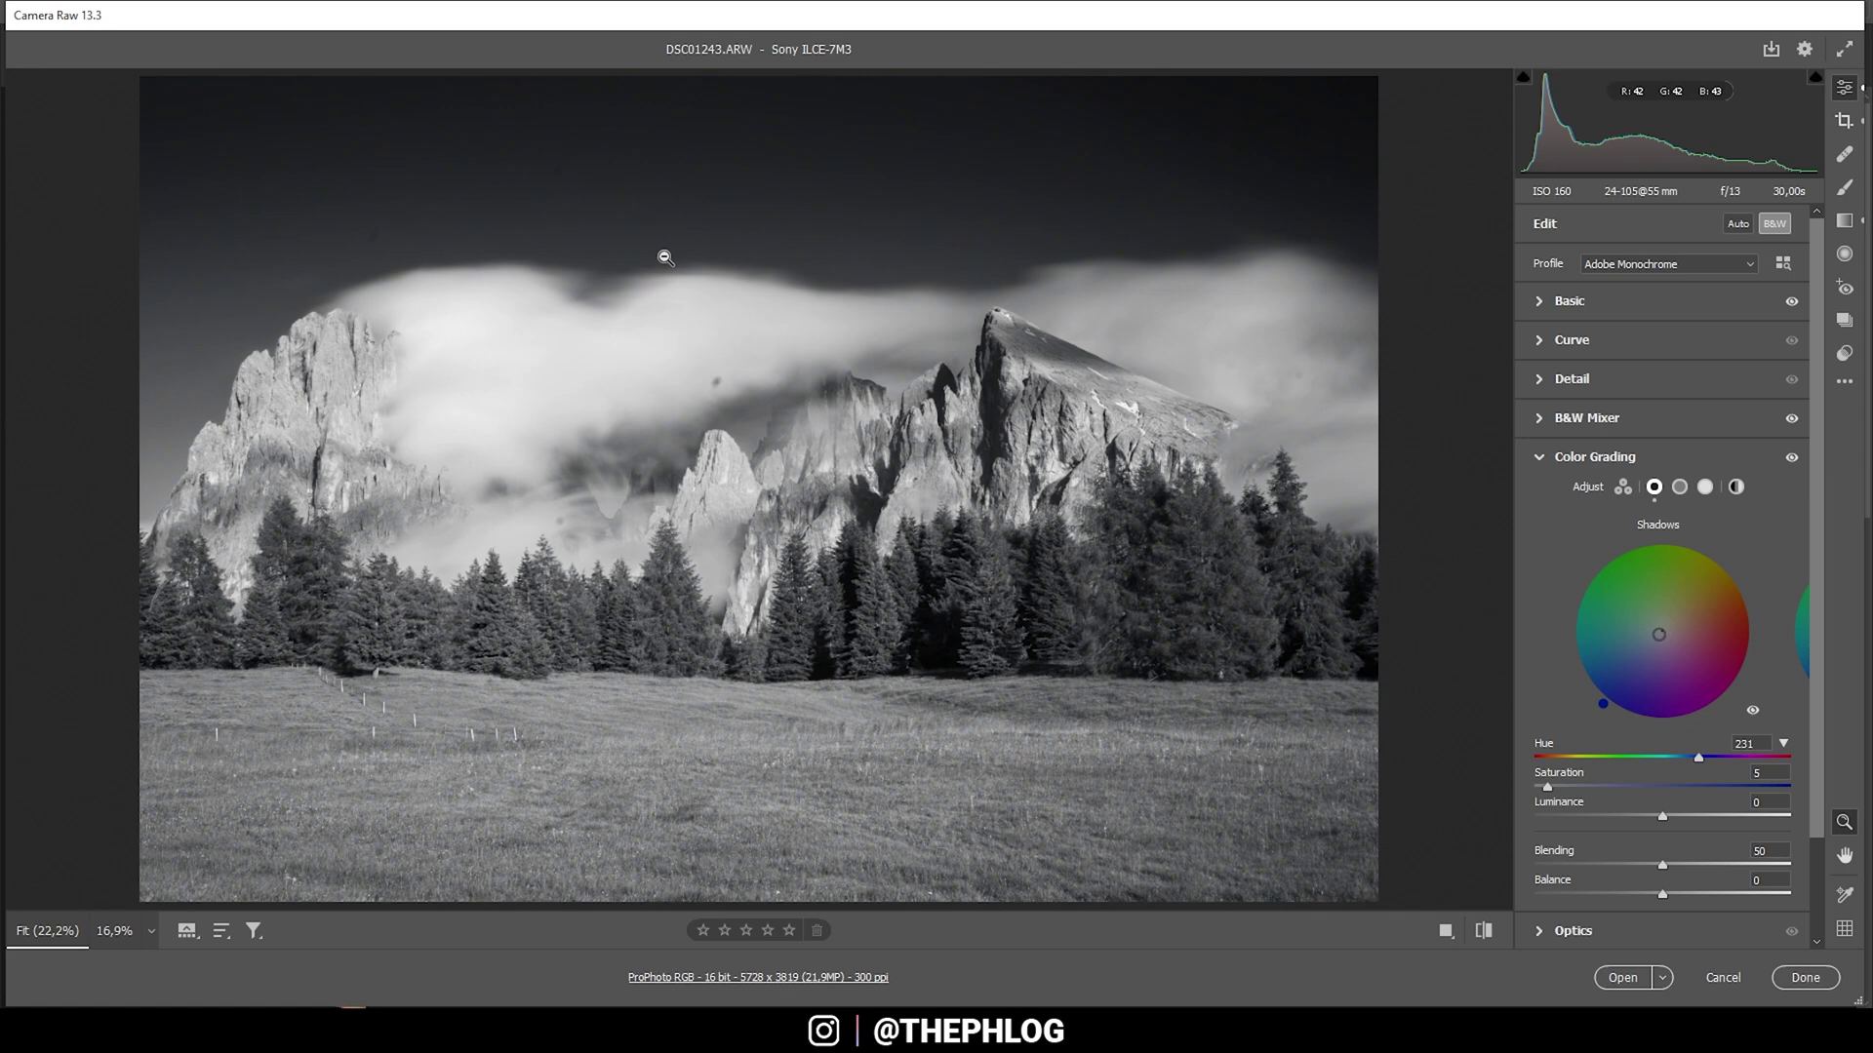
Set Blue saturation +11, Green hue +7 and saturation +10, Red saturation +11 in Calibration
click(1540, 457)
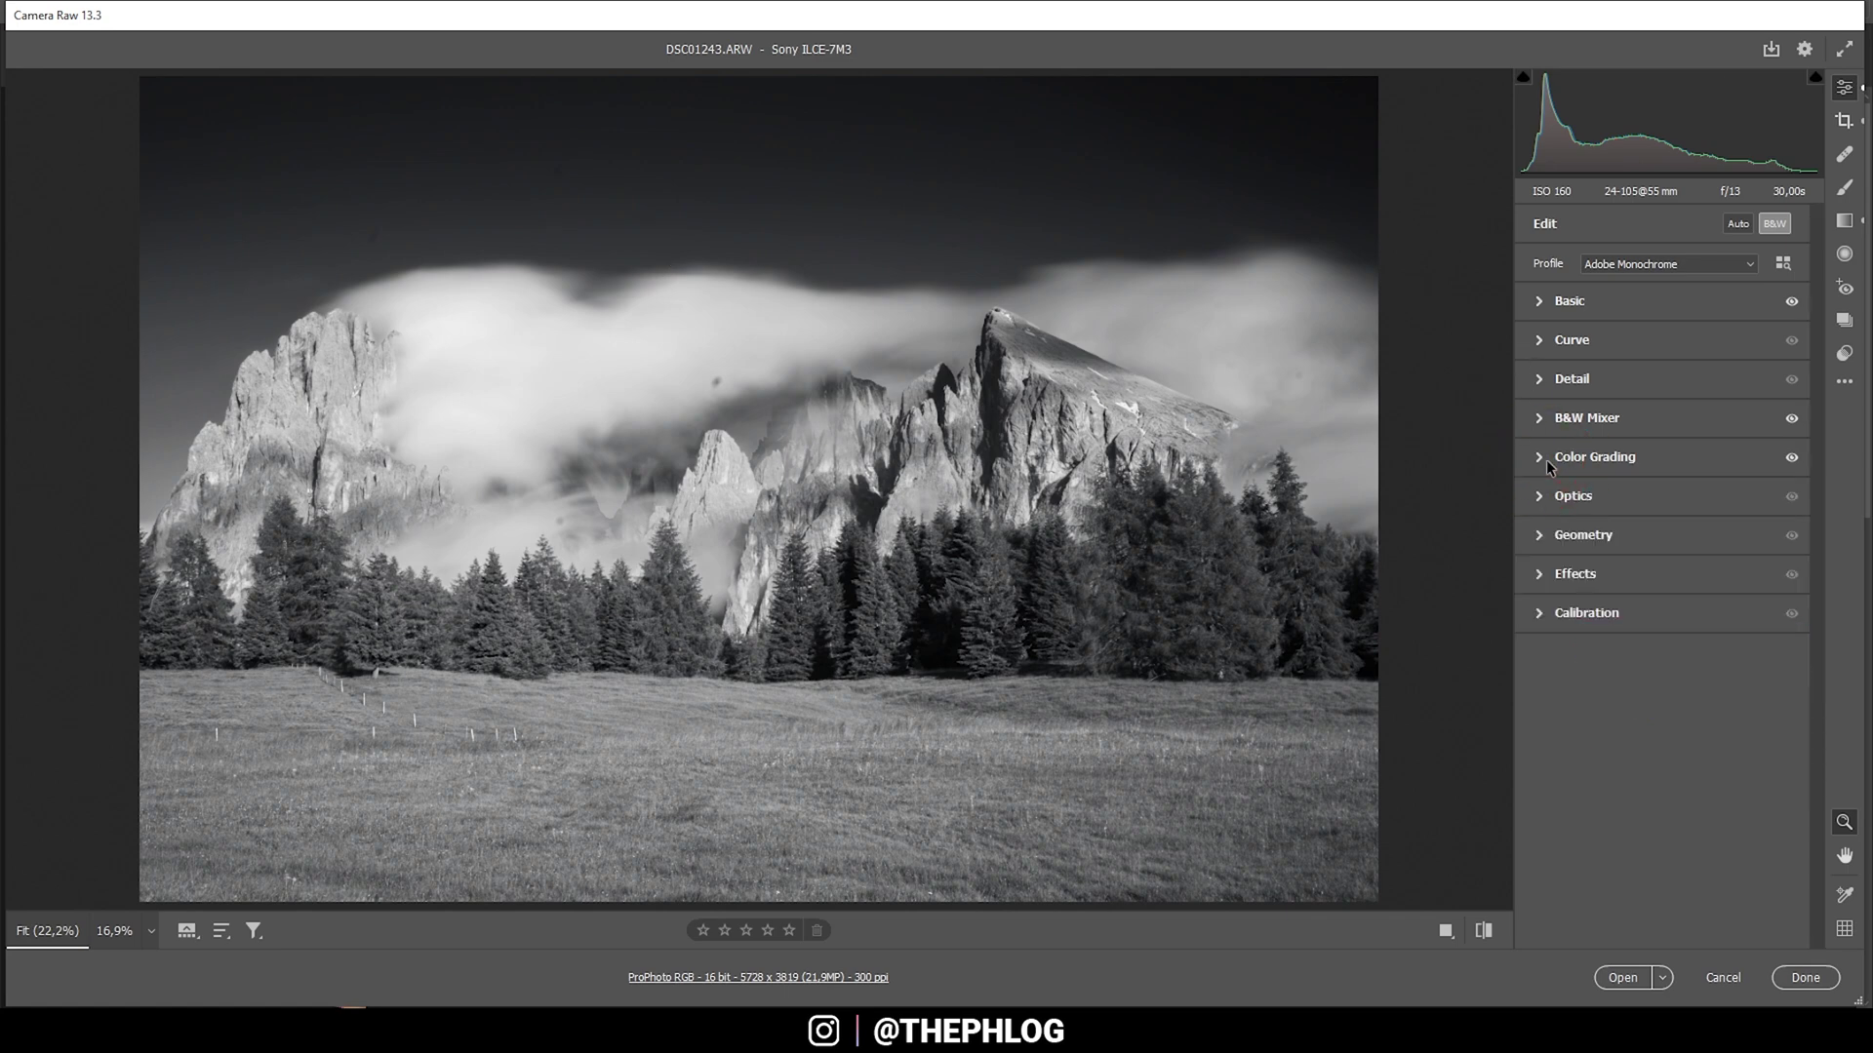
click(1533, 618)
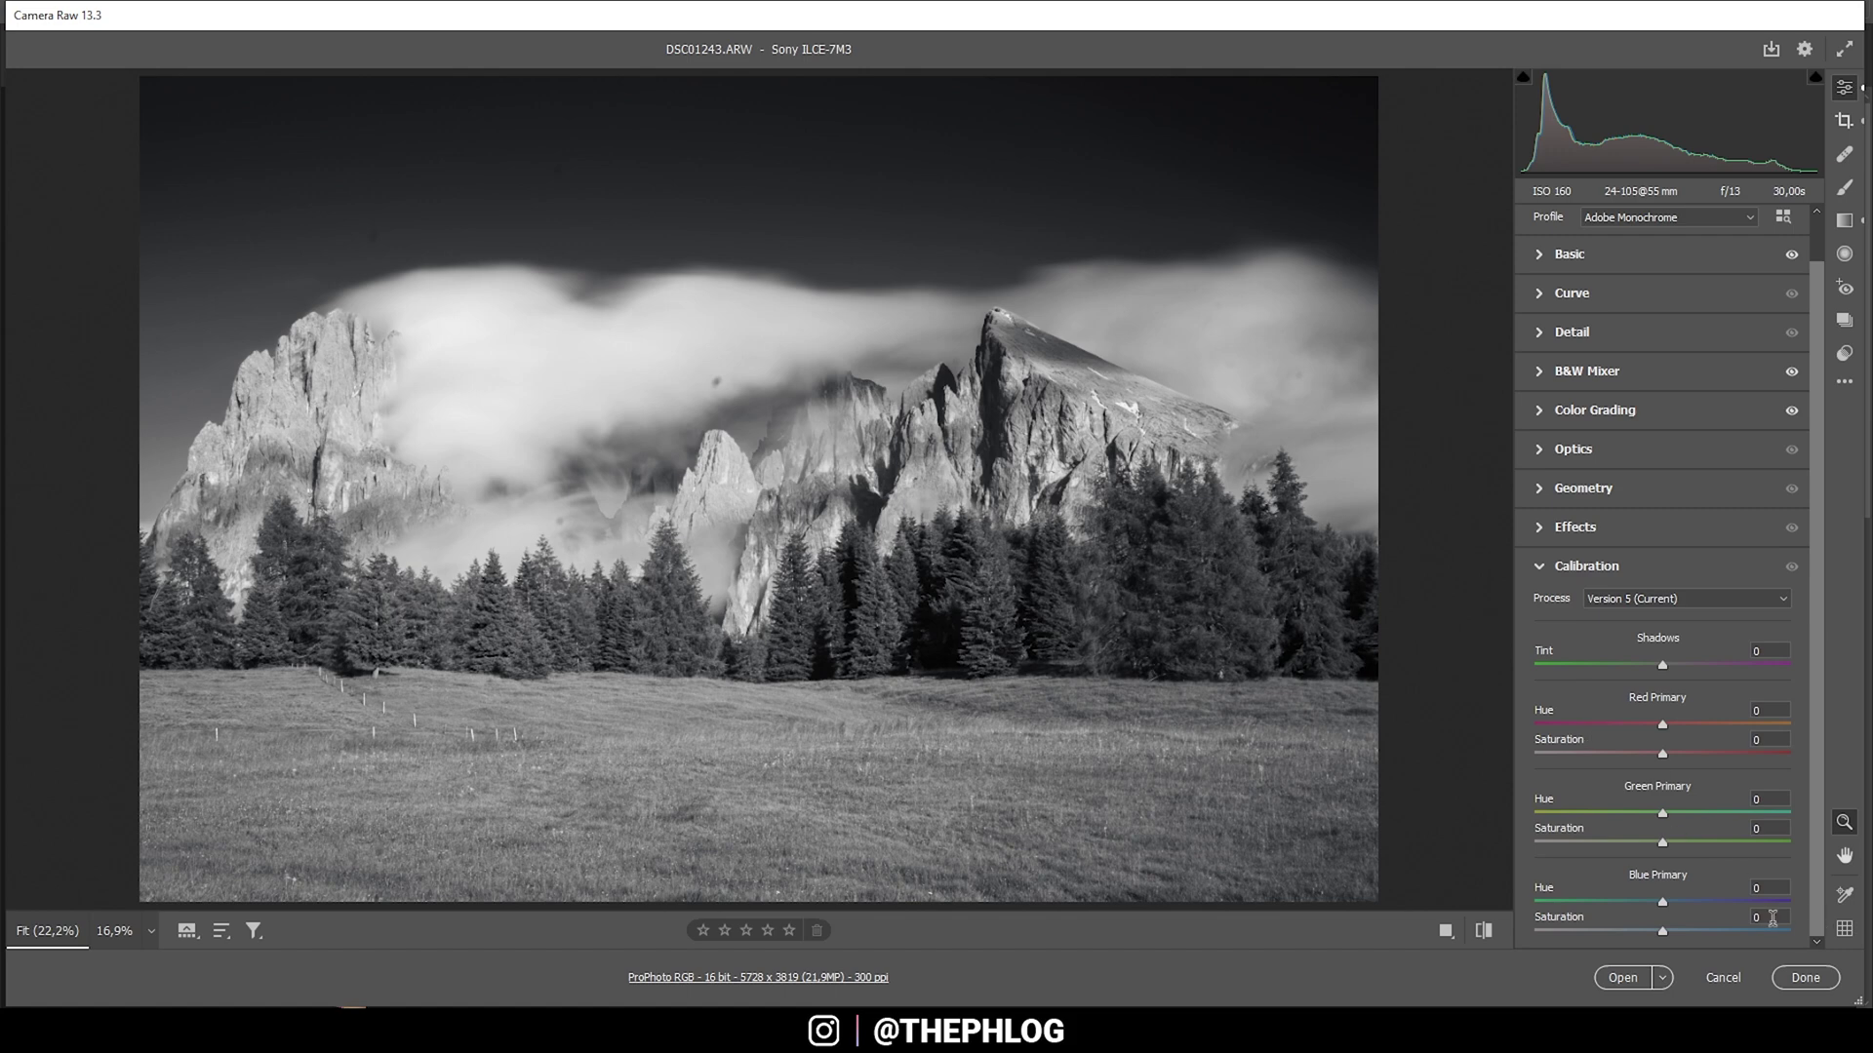
mouse_move(1663, 931)
mouse_down()
mouse_move(1695, 933)
mouse_move(1675, 933)
mouse_up()
mouse_move(1664, 815)
mouse_down()
mouse_move(1682, 810)
mouse_move(1619, 813)
mouse_move(1670, 806)
mouse_up()
mouse_move(1670, 809)
mouse_down()
mouse_move(1693, 843)
mouse_move(1674, 840)
mouse_up()
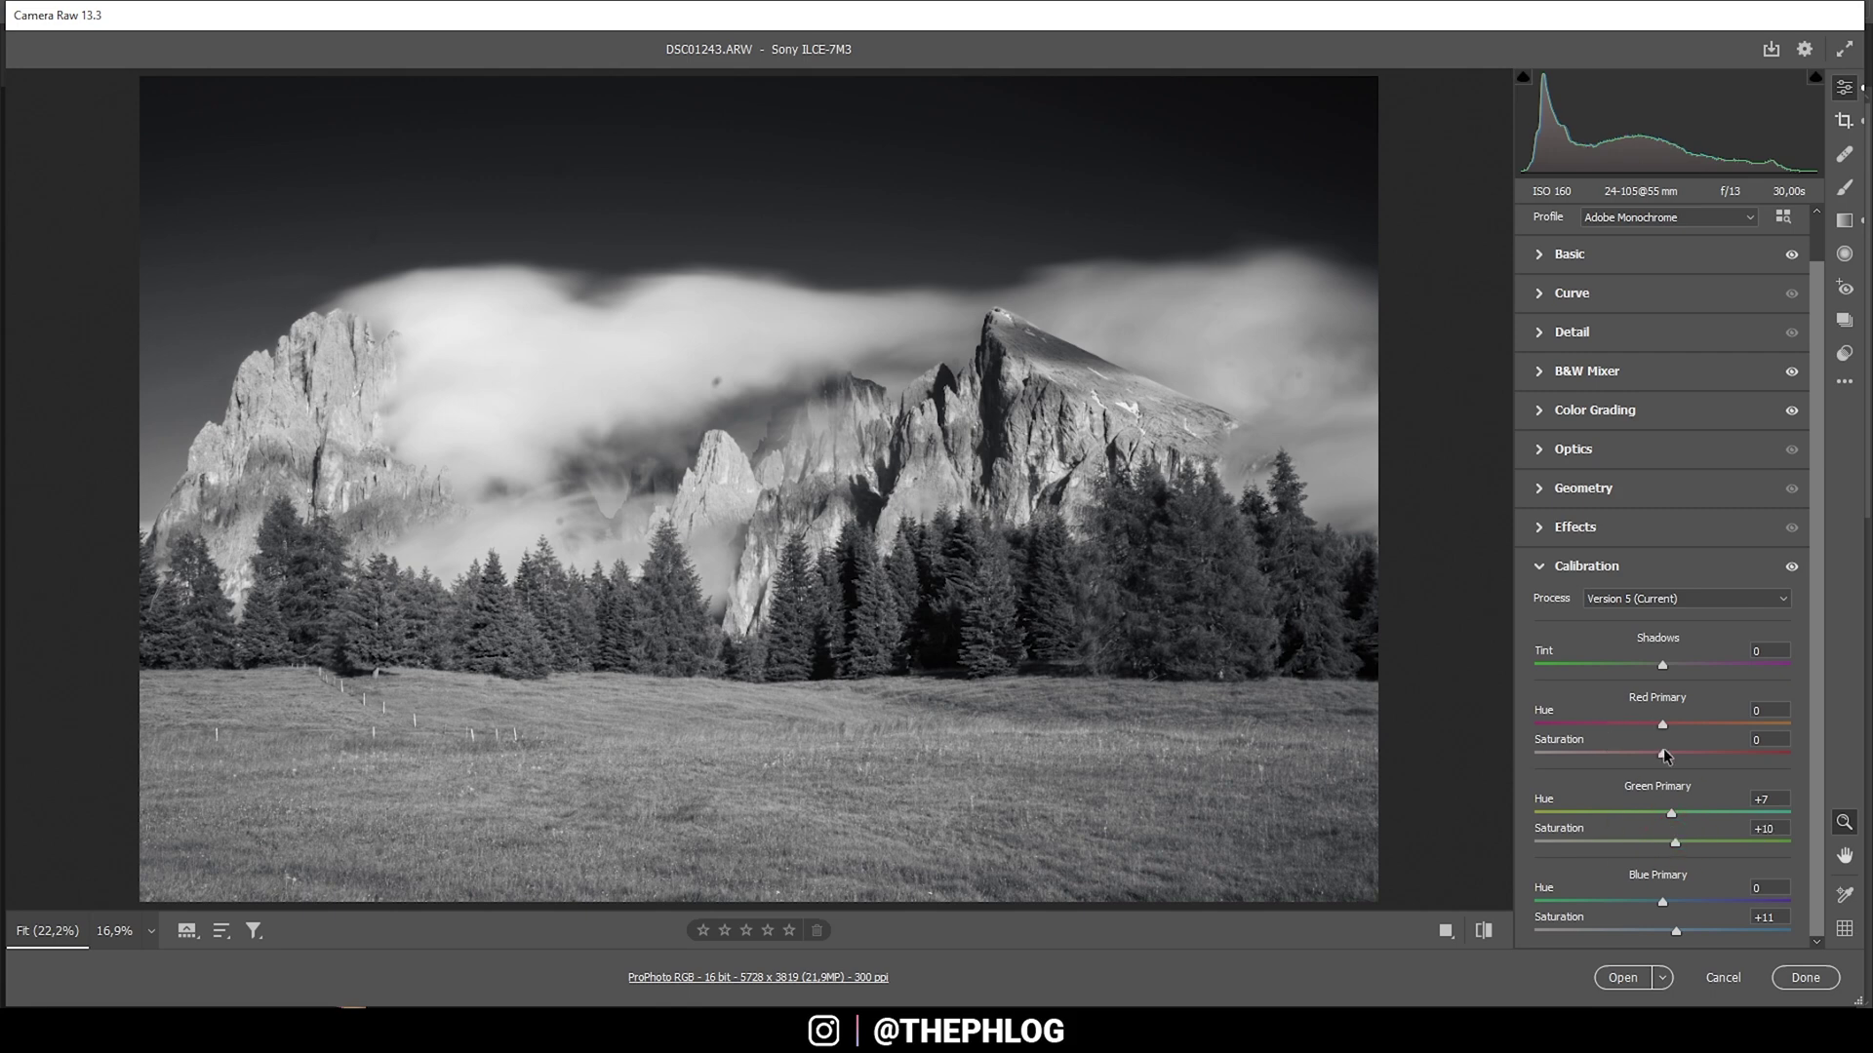
mouse_move(1664, 749)
mouse_down()
mouse_move(1695, 745)
mouse_move(1653, 747)
mouse_move(1676, 745)
mouse_up()
Toggle the calibration adjustments off and on to compare before and after
click(1793, 566)
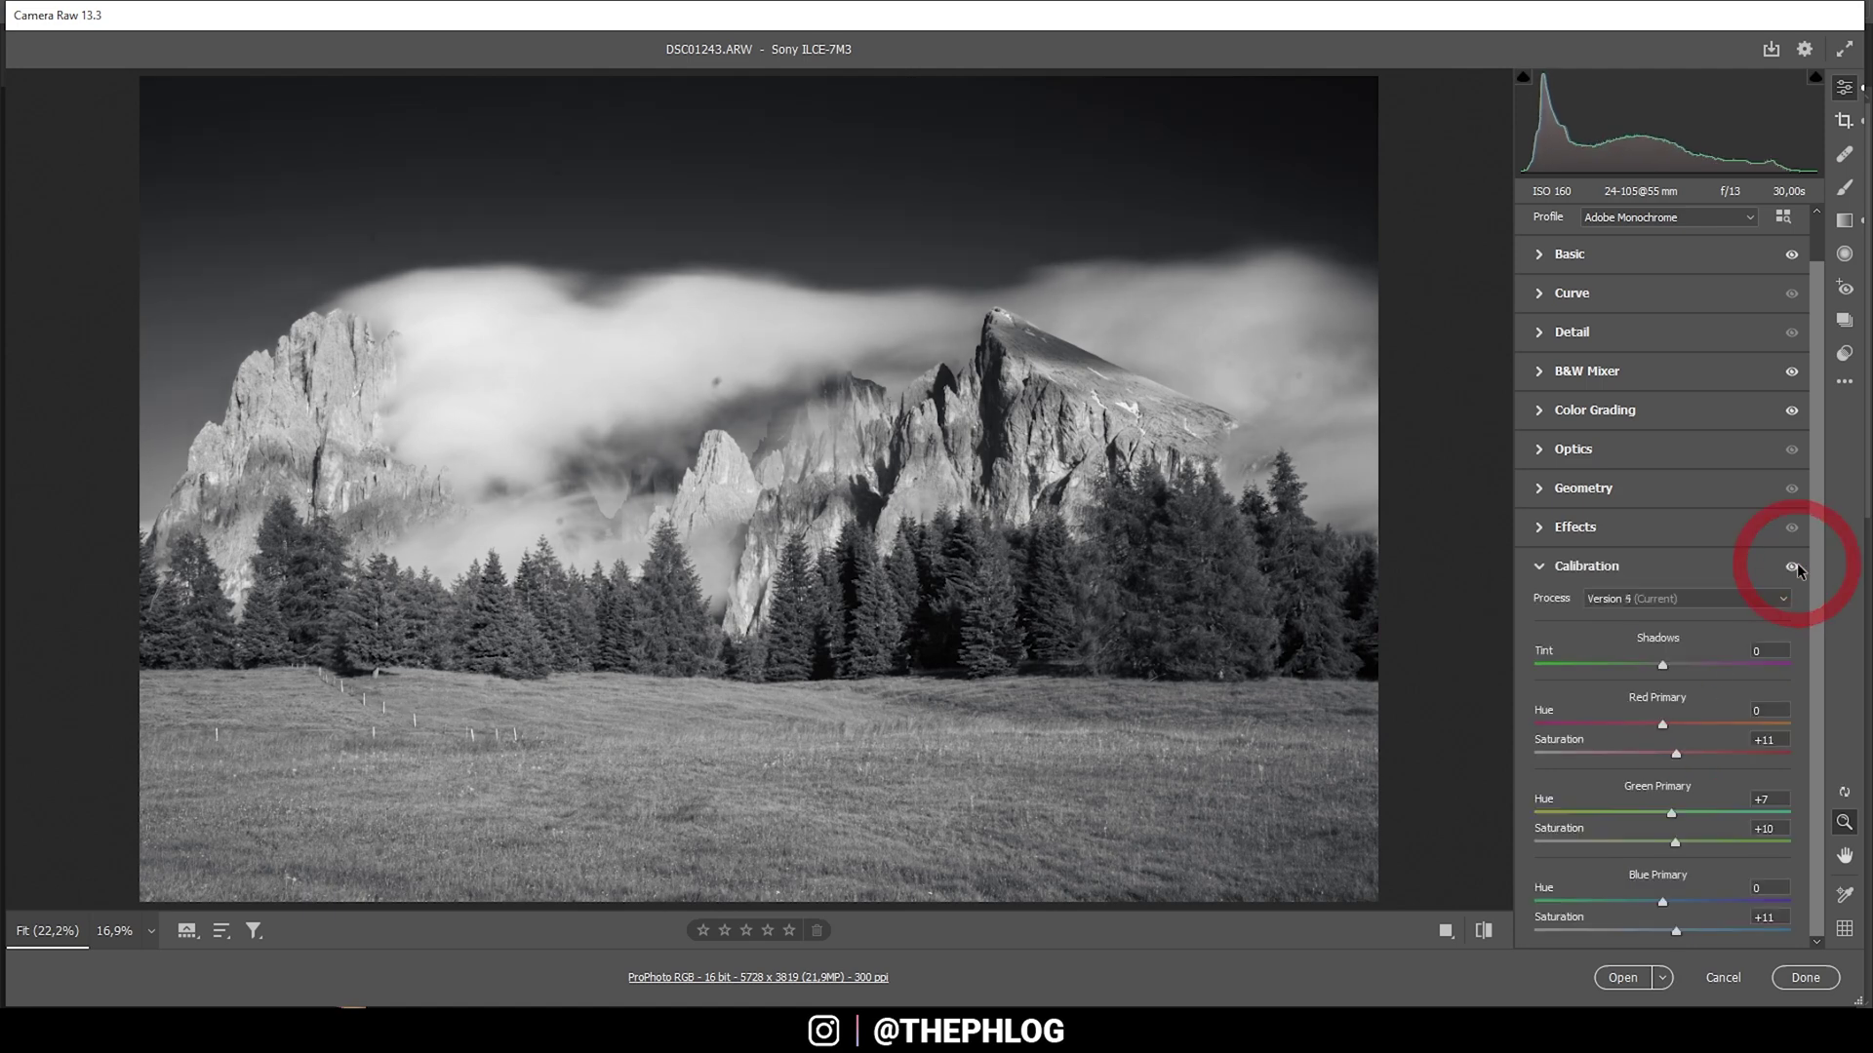
click(1796, 567)
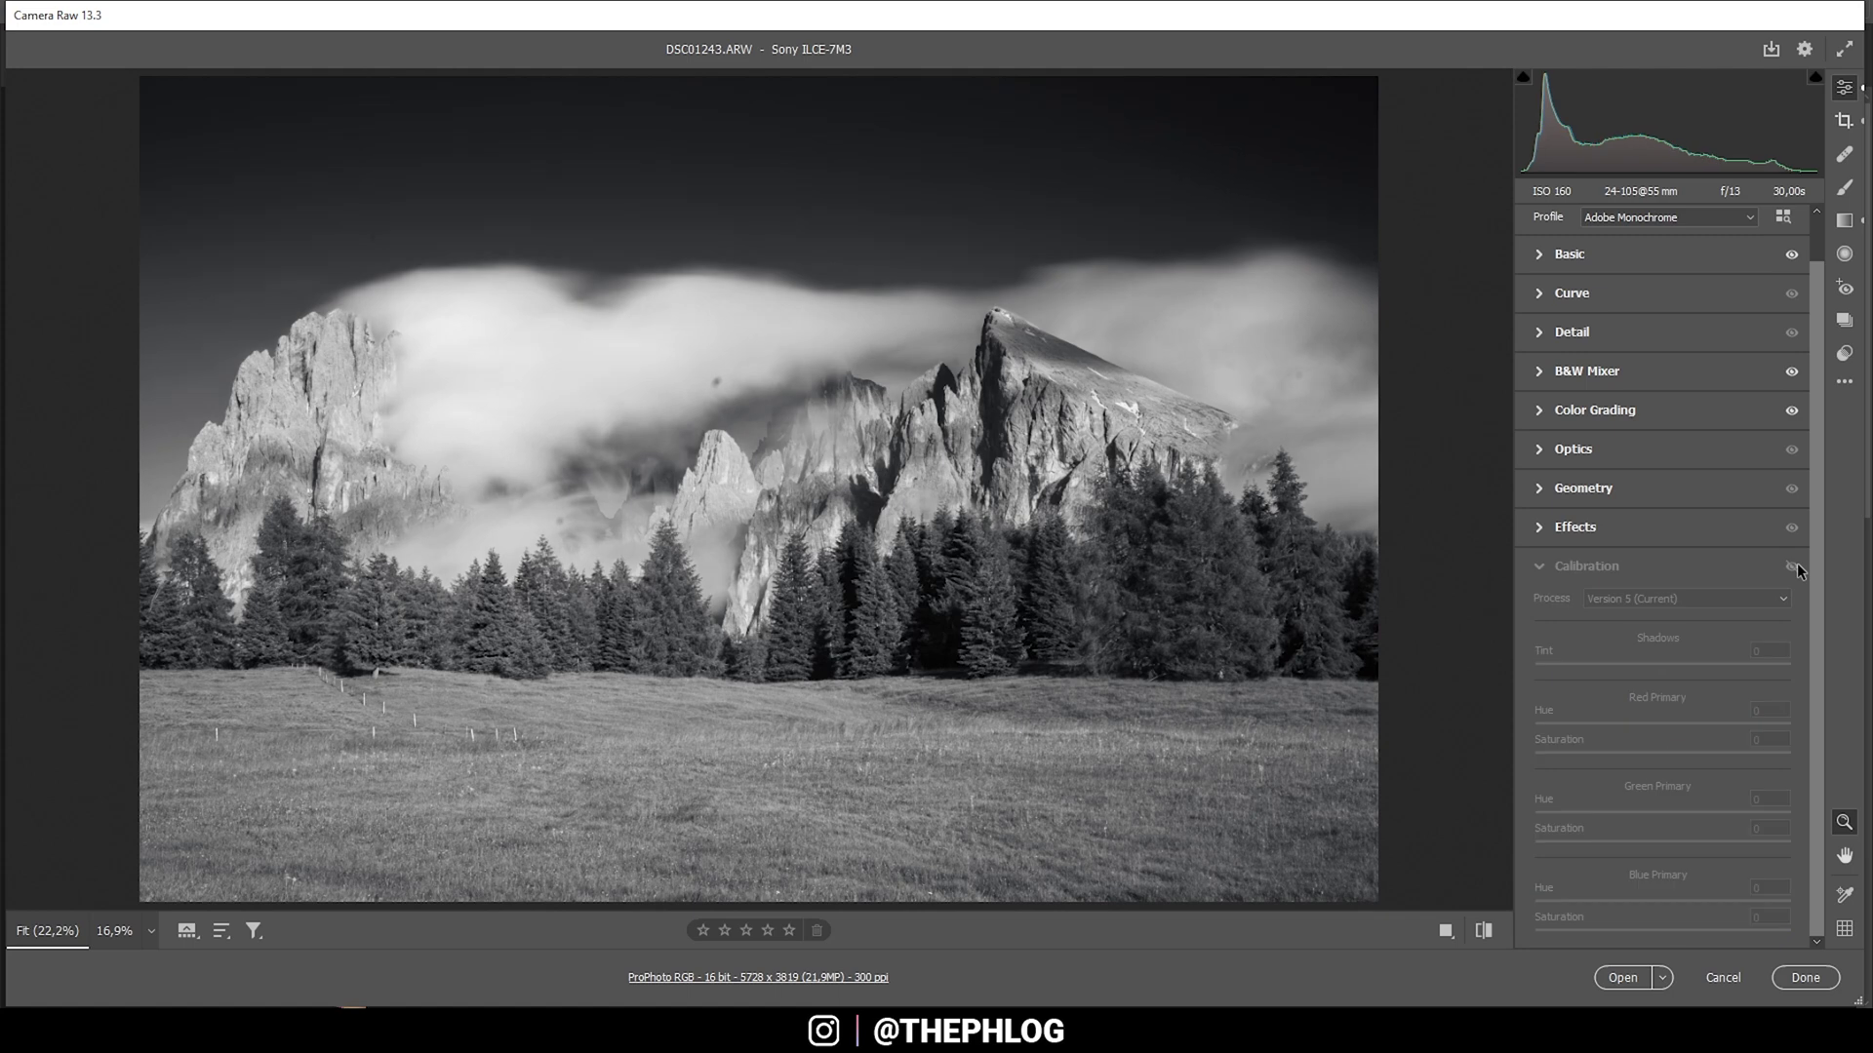
click(1791, 566)
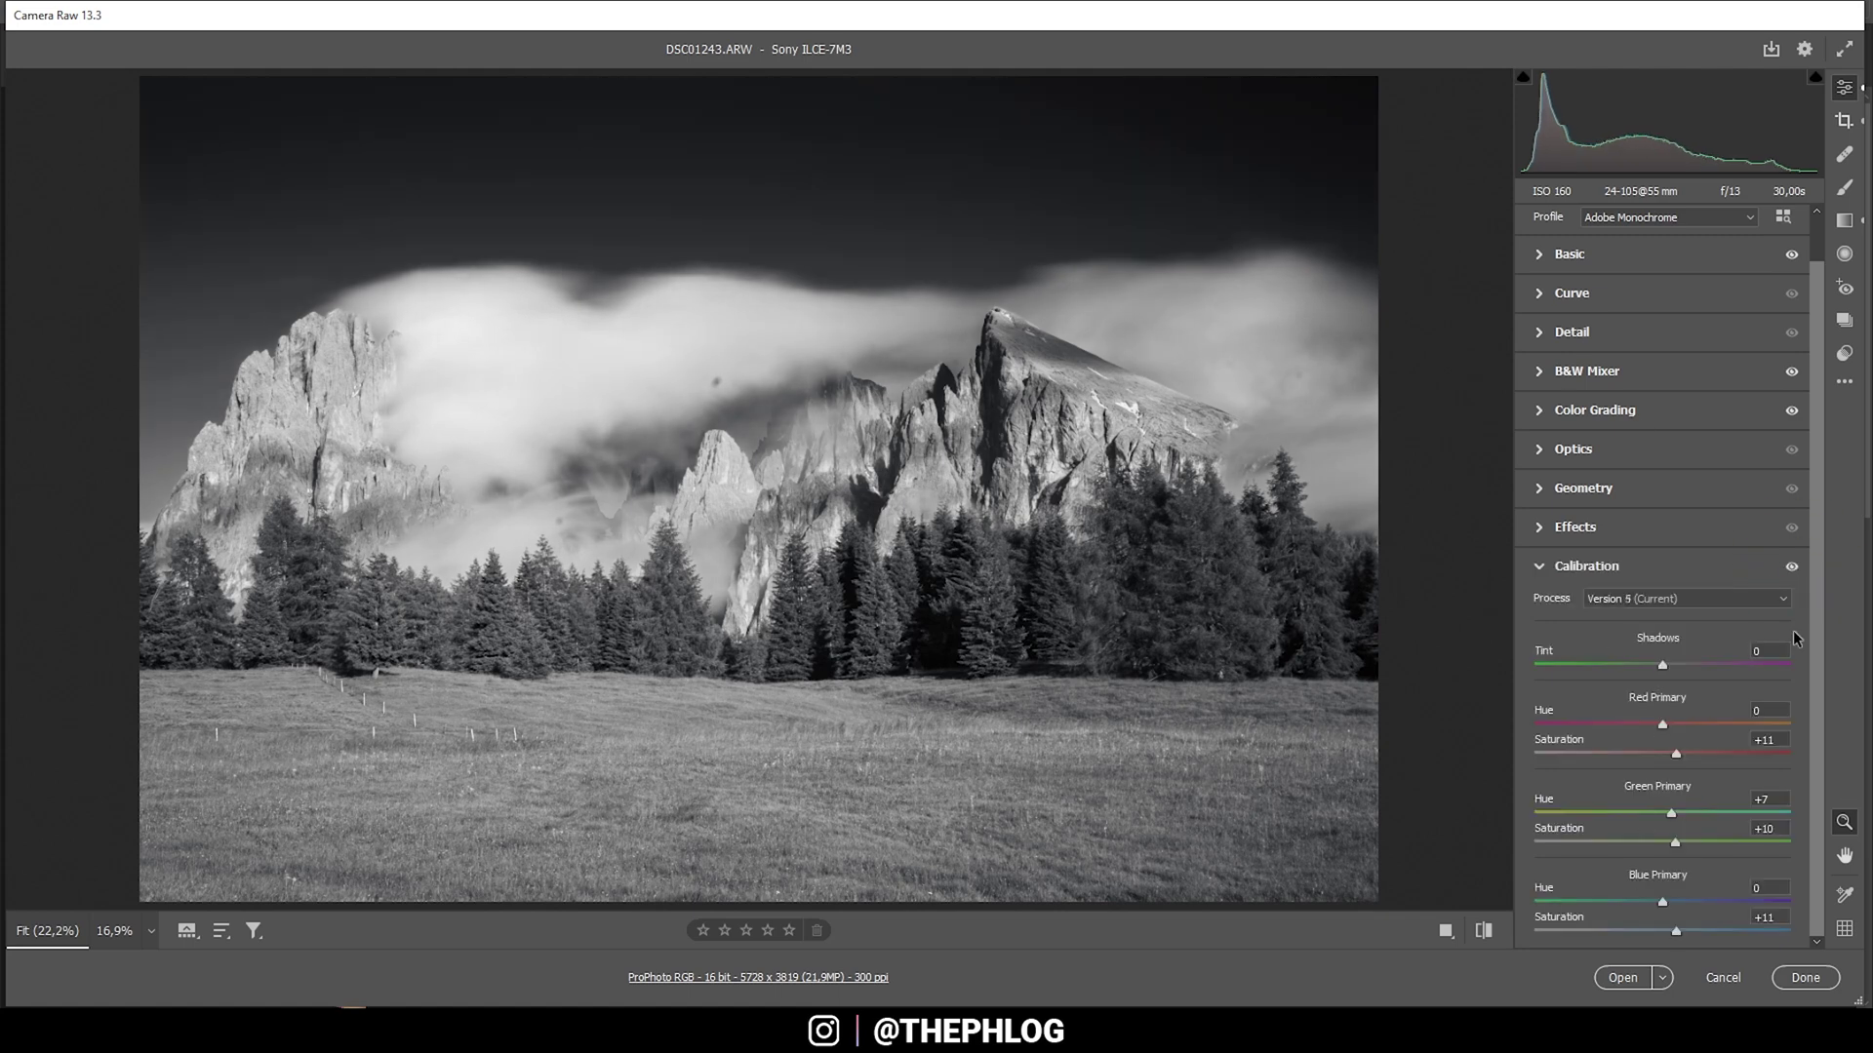
click(1547, 564)
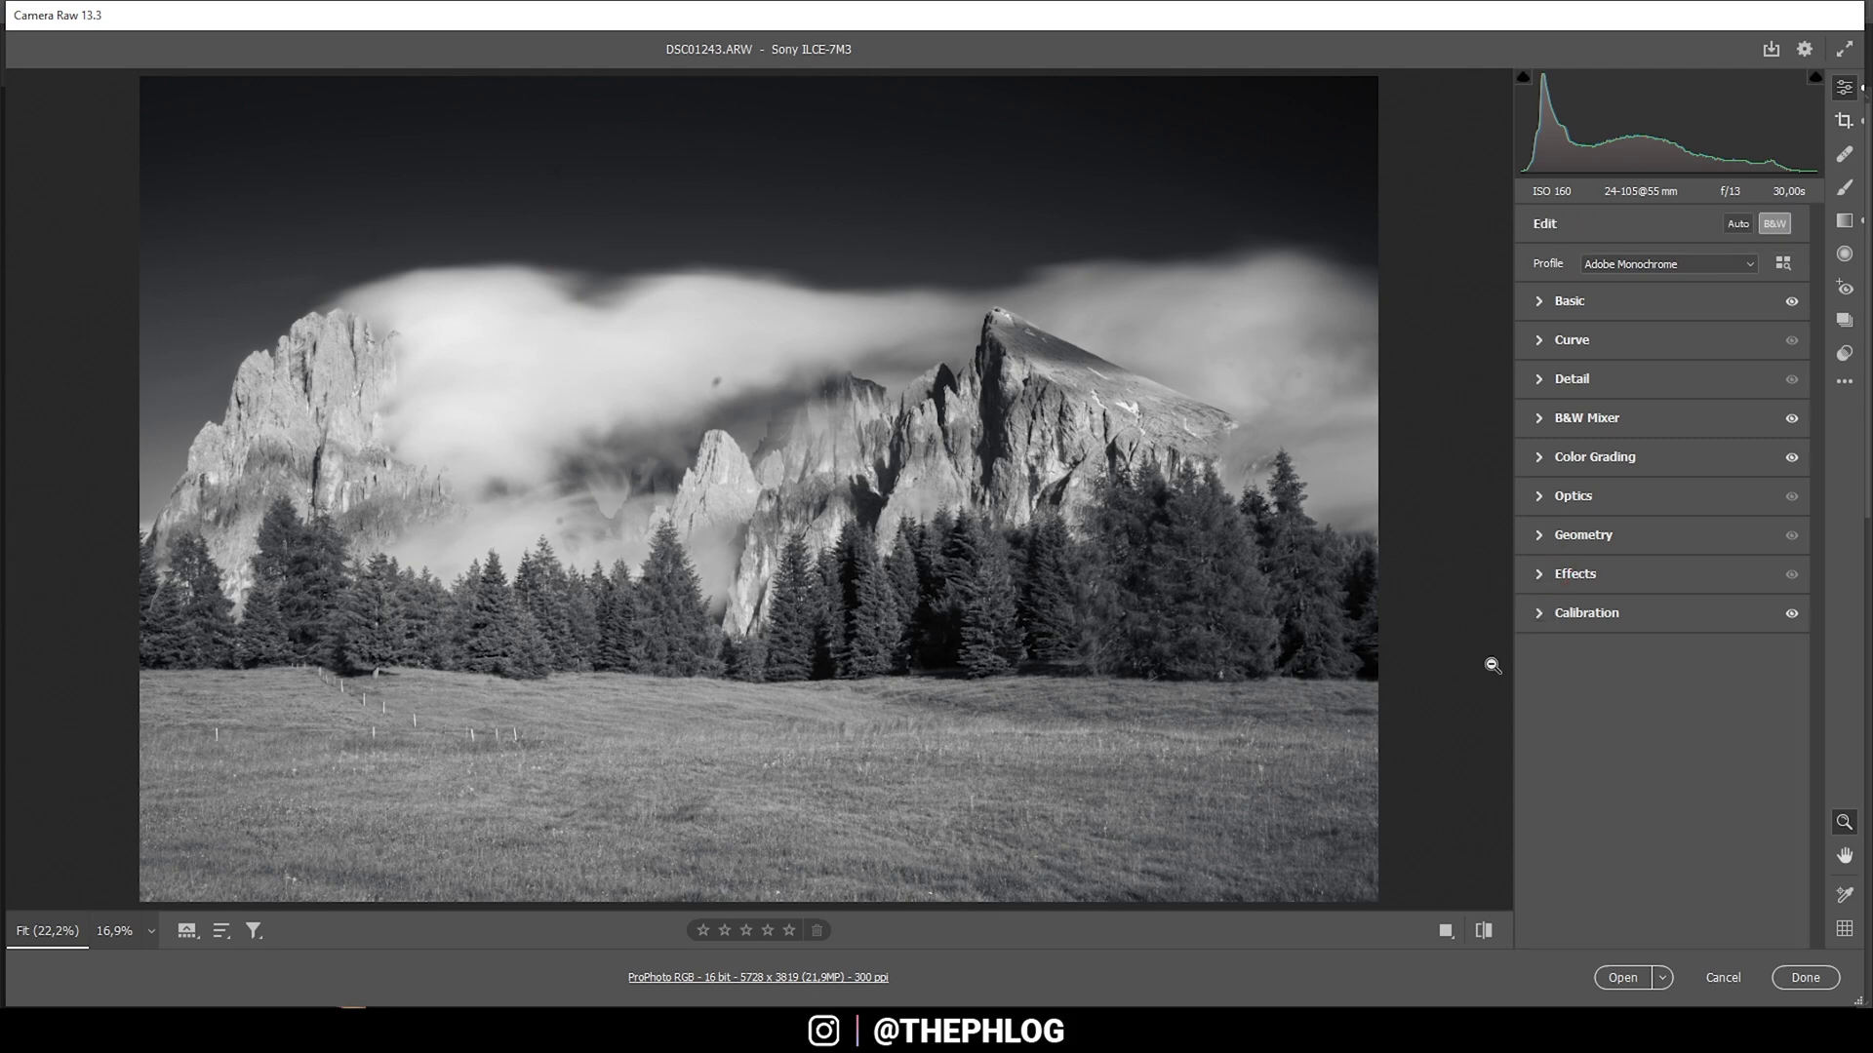
Apply a subtle -6 Vignetting in Effects to gently darken the edges
click(1536, 573)
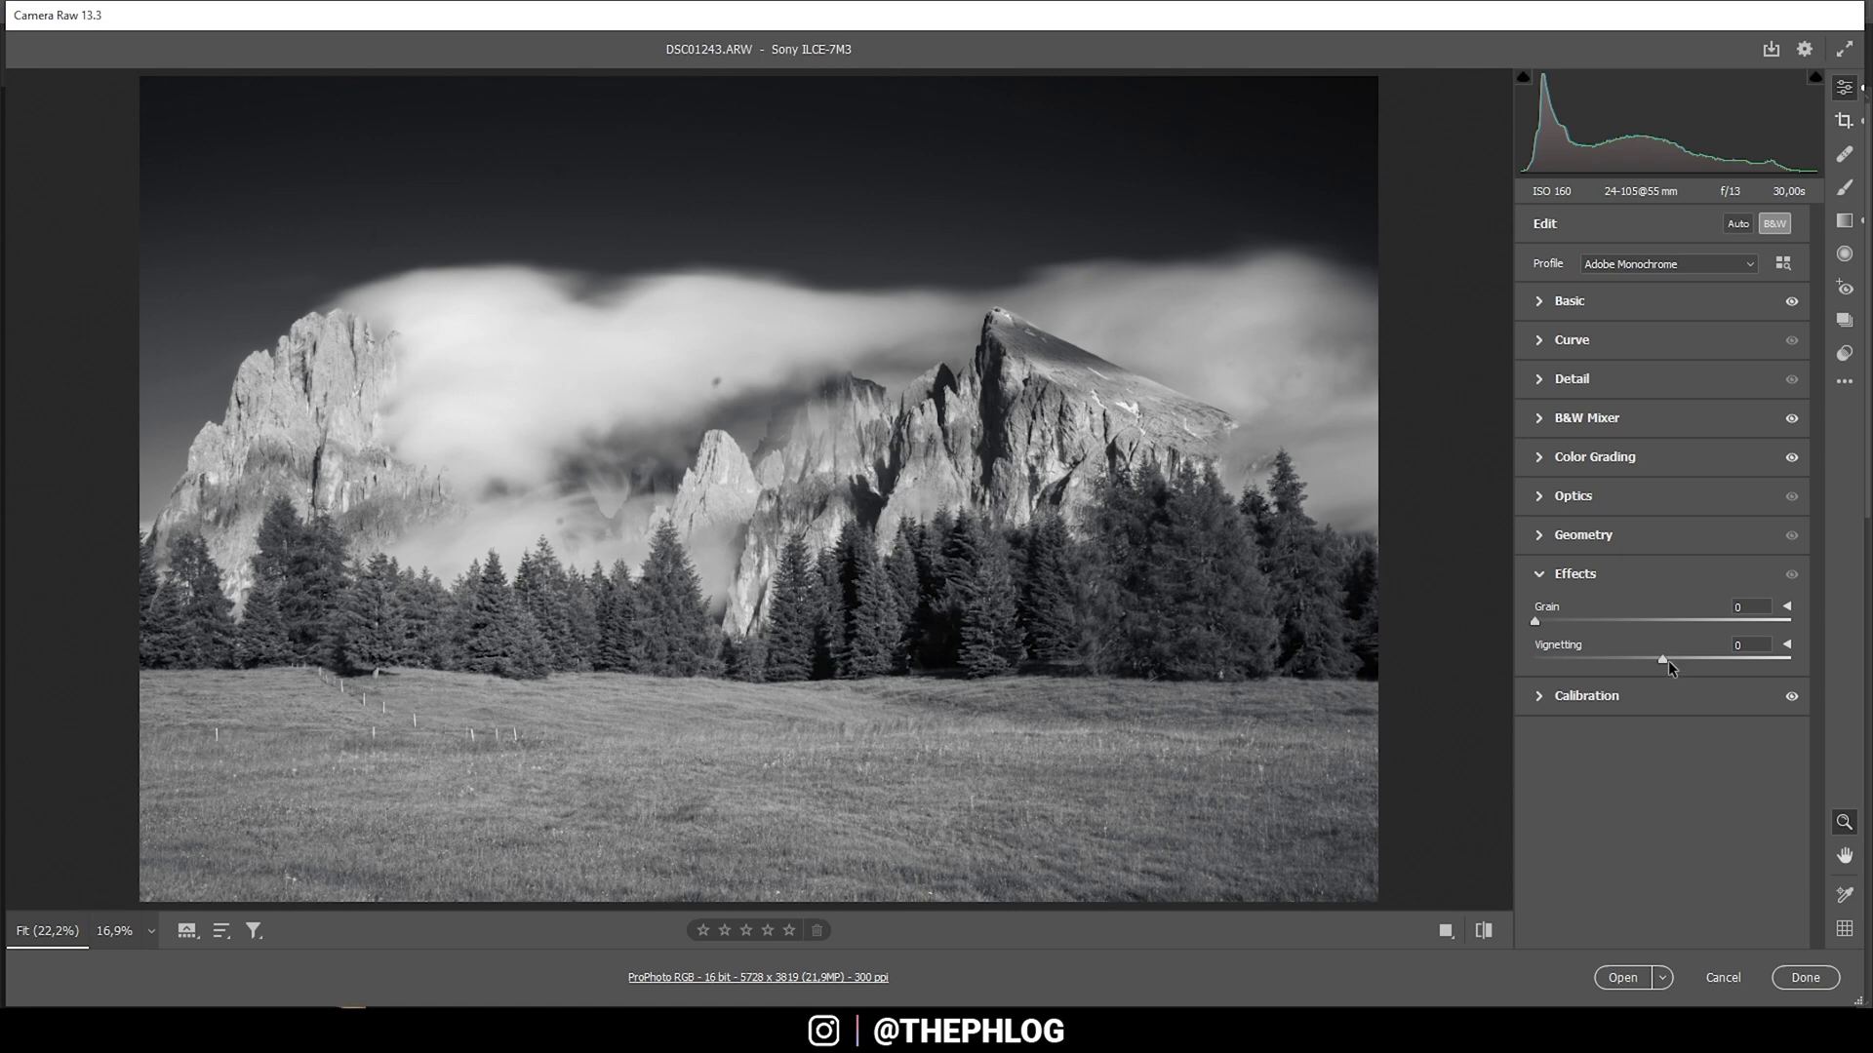
drag(1664, 660, 1648, 659)
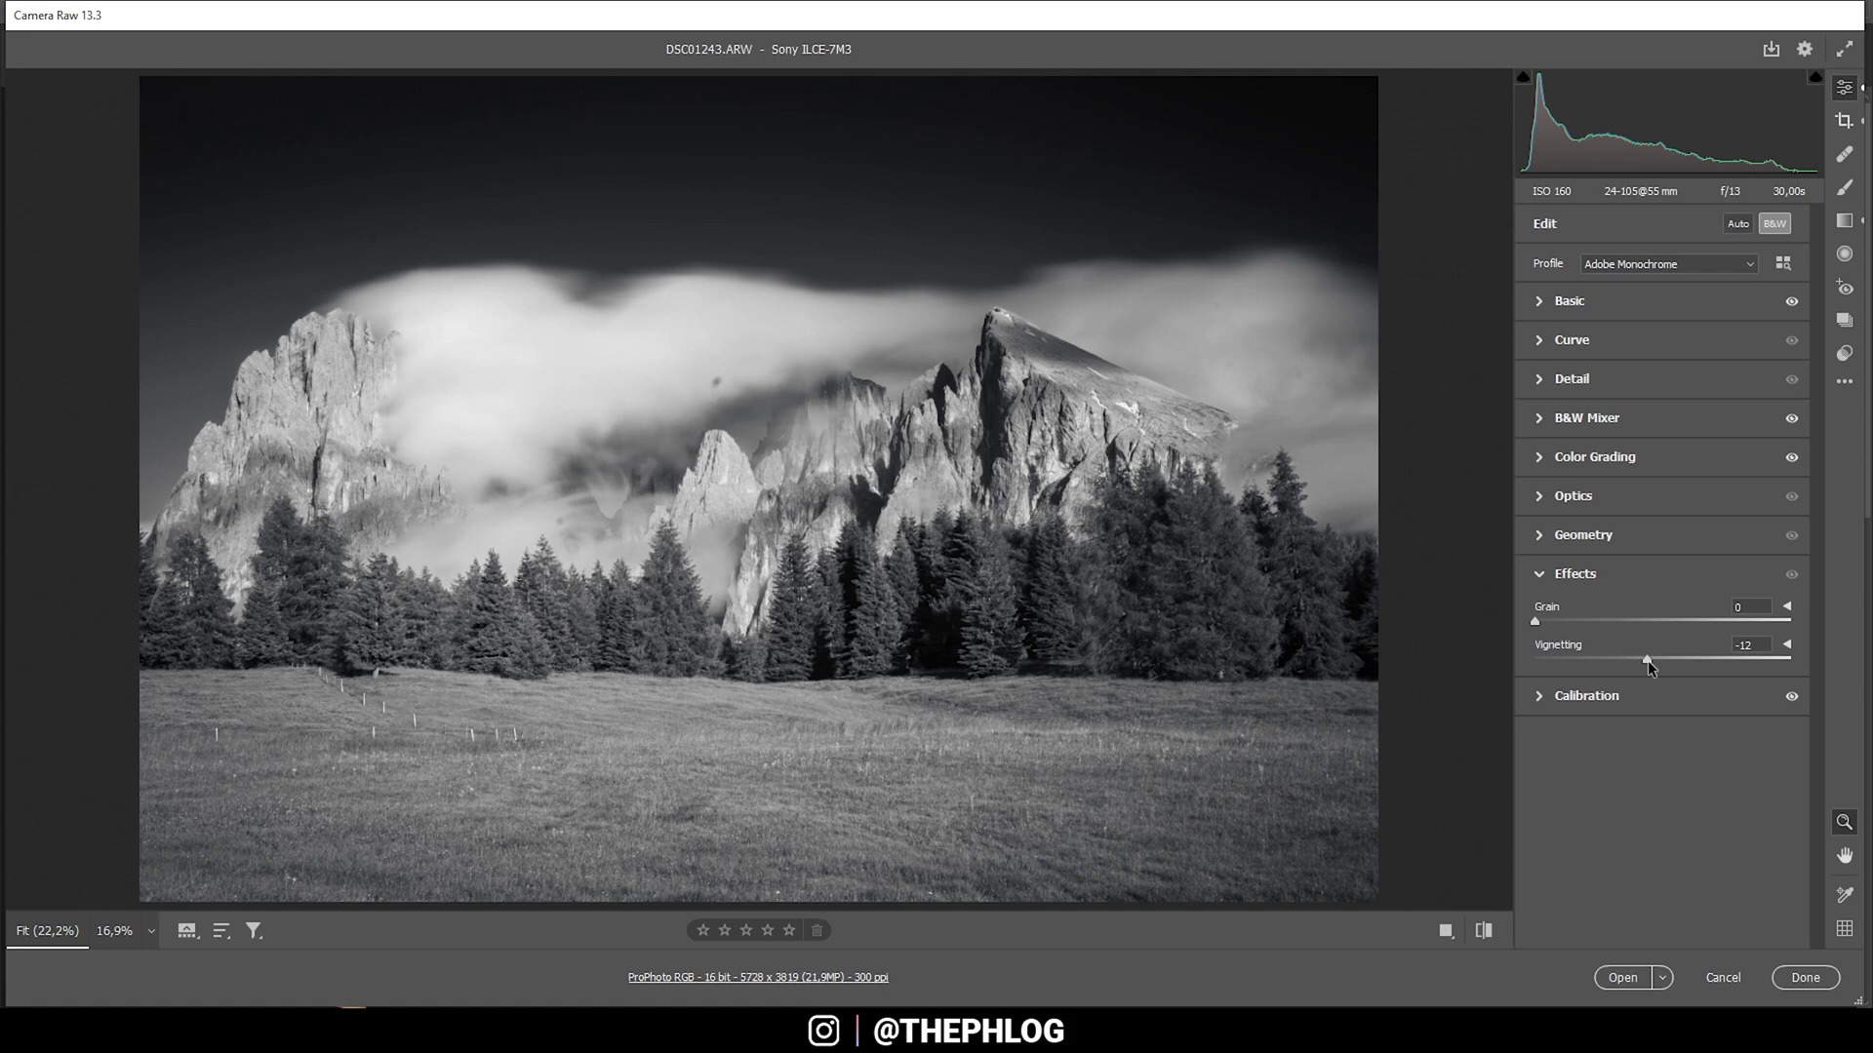
drag(1647, 659, 1646, 660)
drag(1642, 657, 1655, 657)
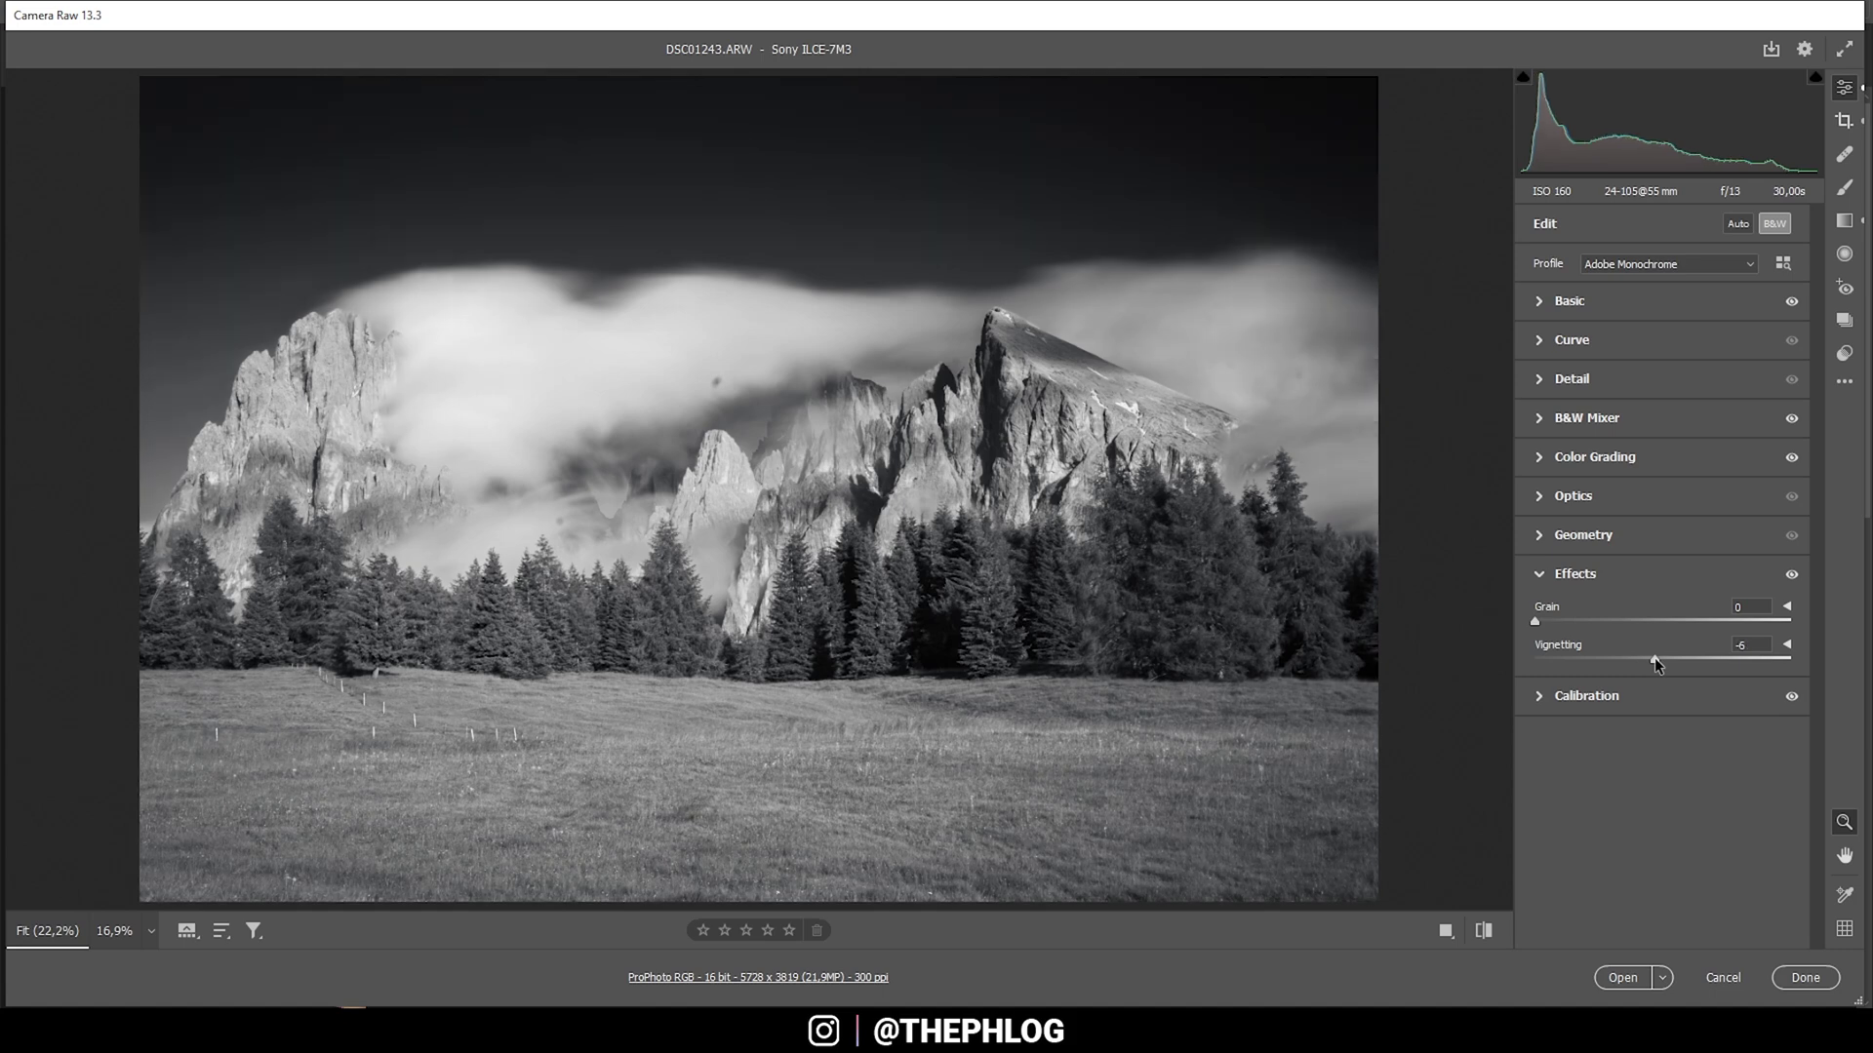
click(1541, 573)
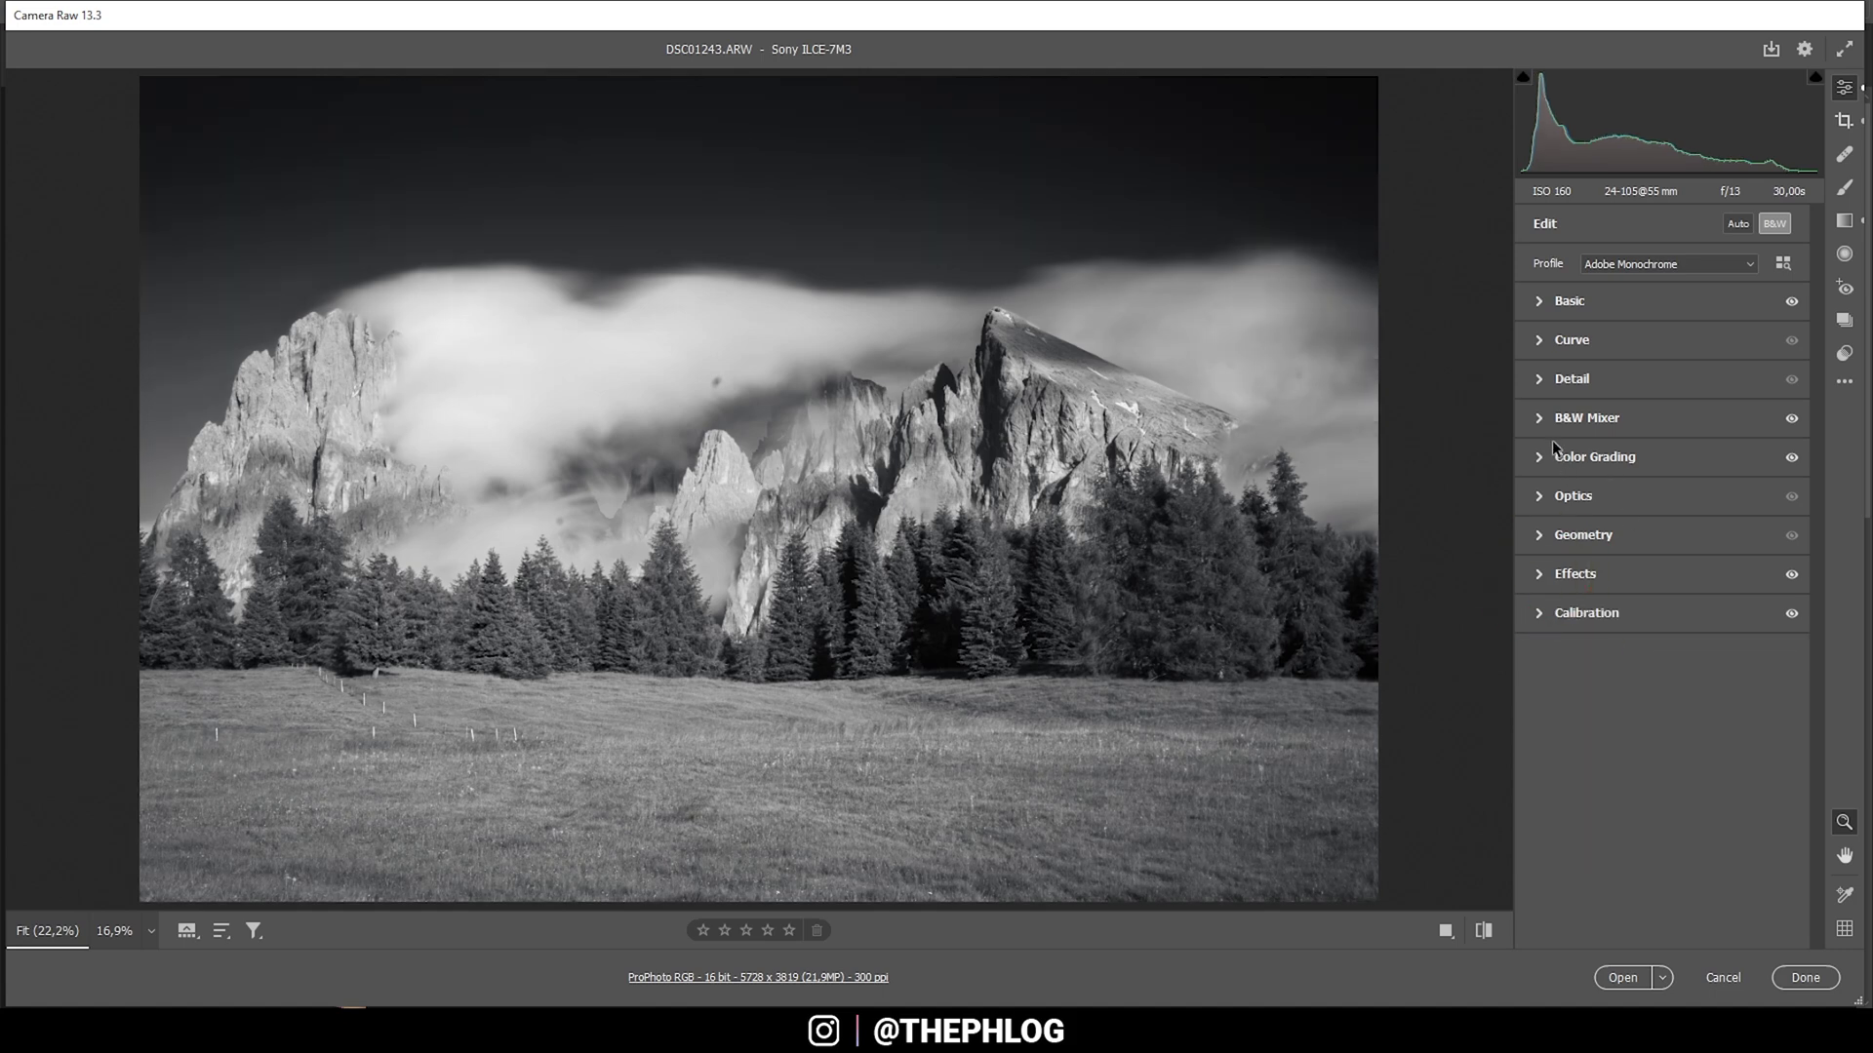
In the Detail panel, set sharpening Amount 69, Radius 0.5, Detail 100 and Masking 63
click(1539, 380)
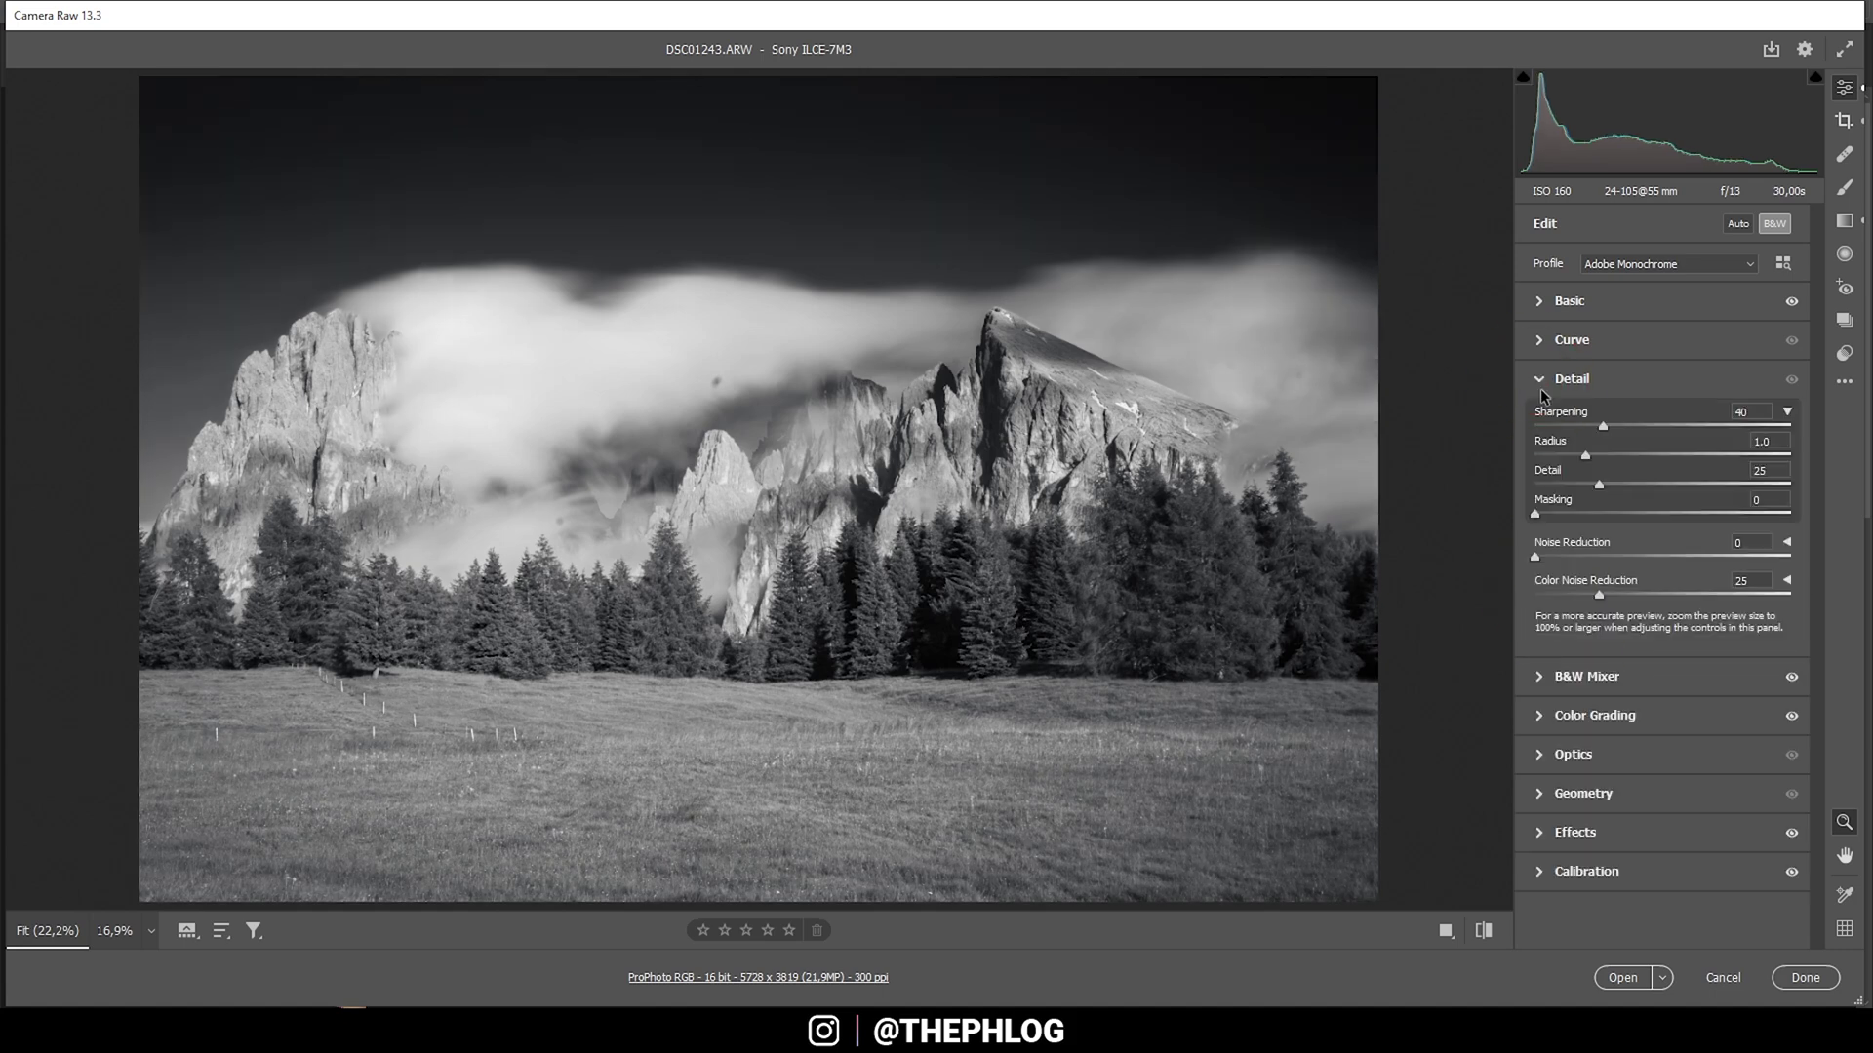
click(1645, 426)
drag(1583, 454, 1459, 448)
drag(1600, 484, 1791, 485)
drag(1580, 514, 1695, 514)
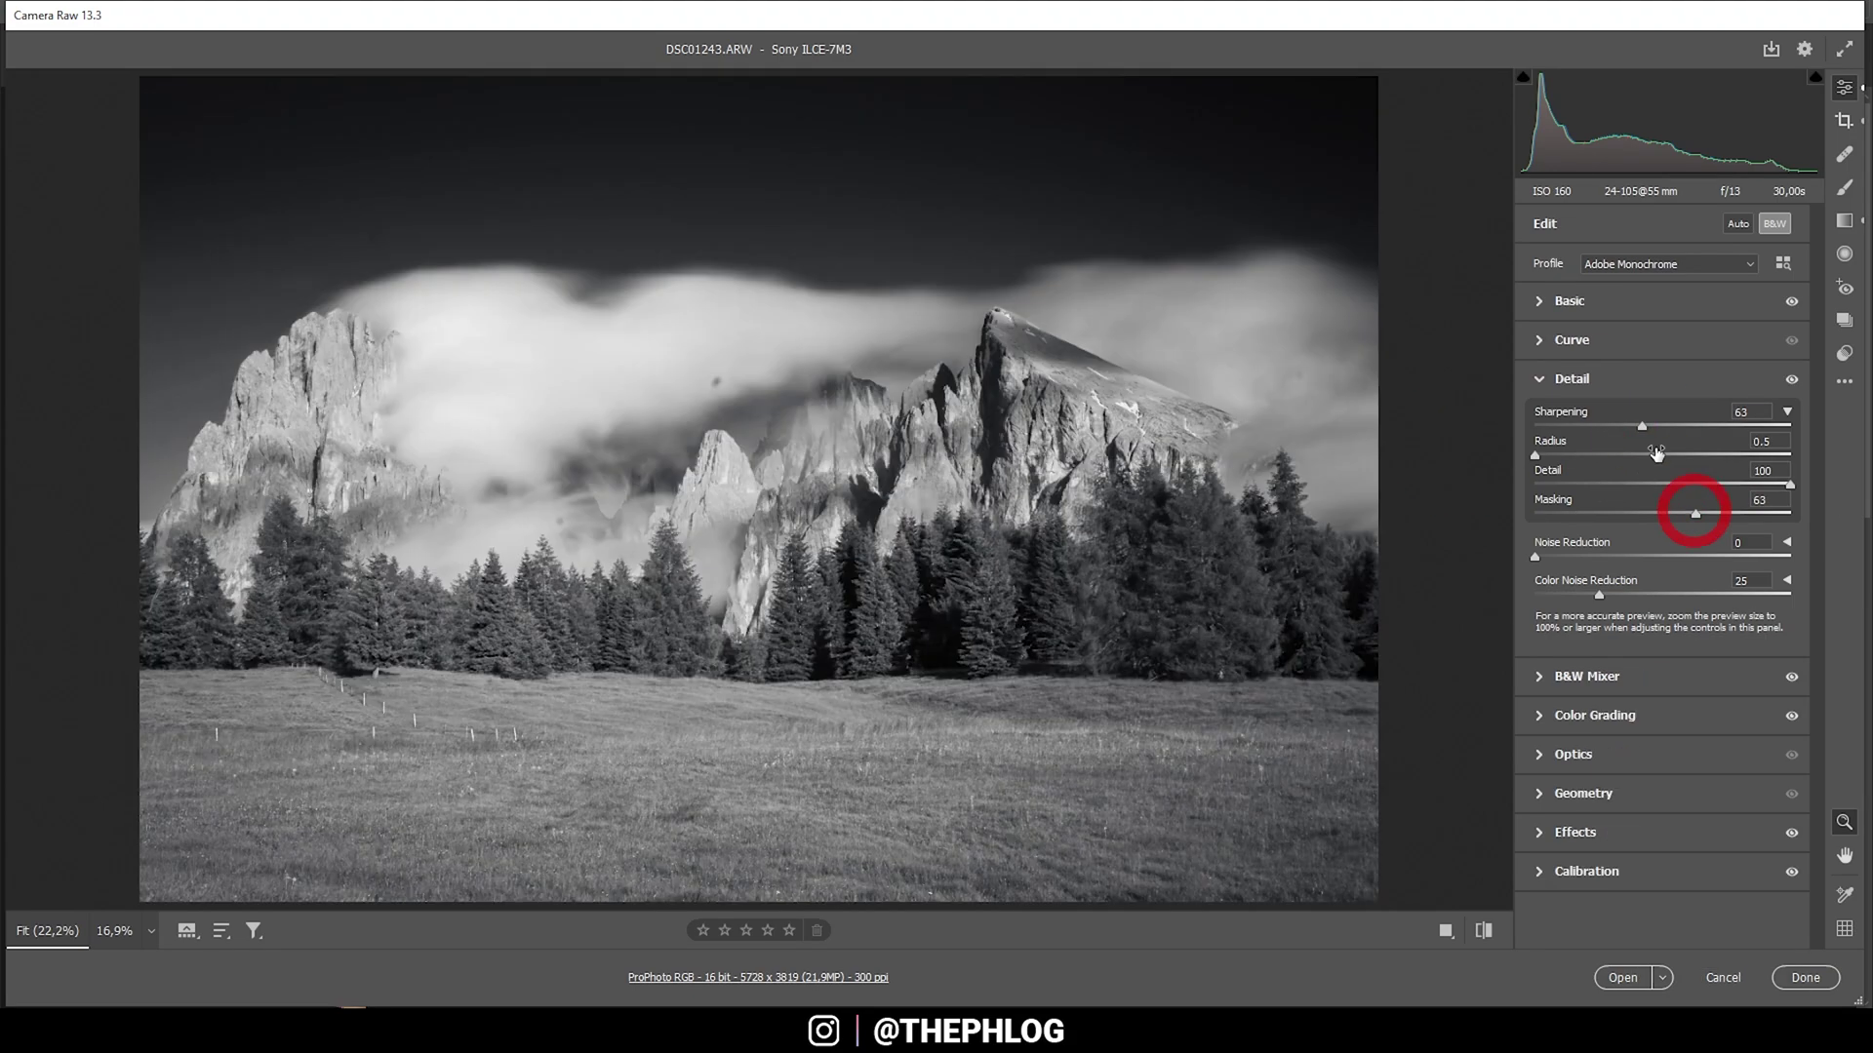
drag(1647, 426, 1652, 426)
click(1549, 379)
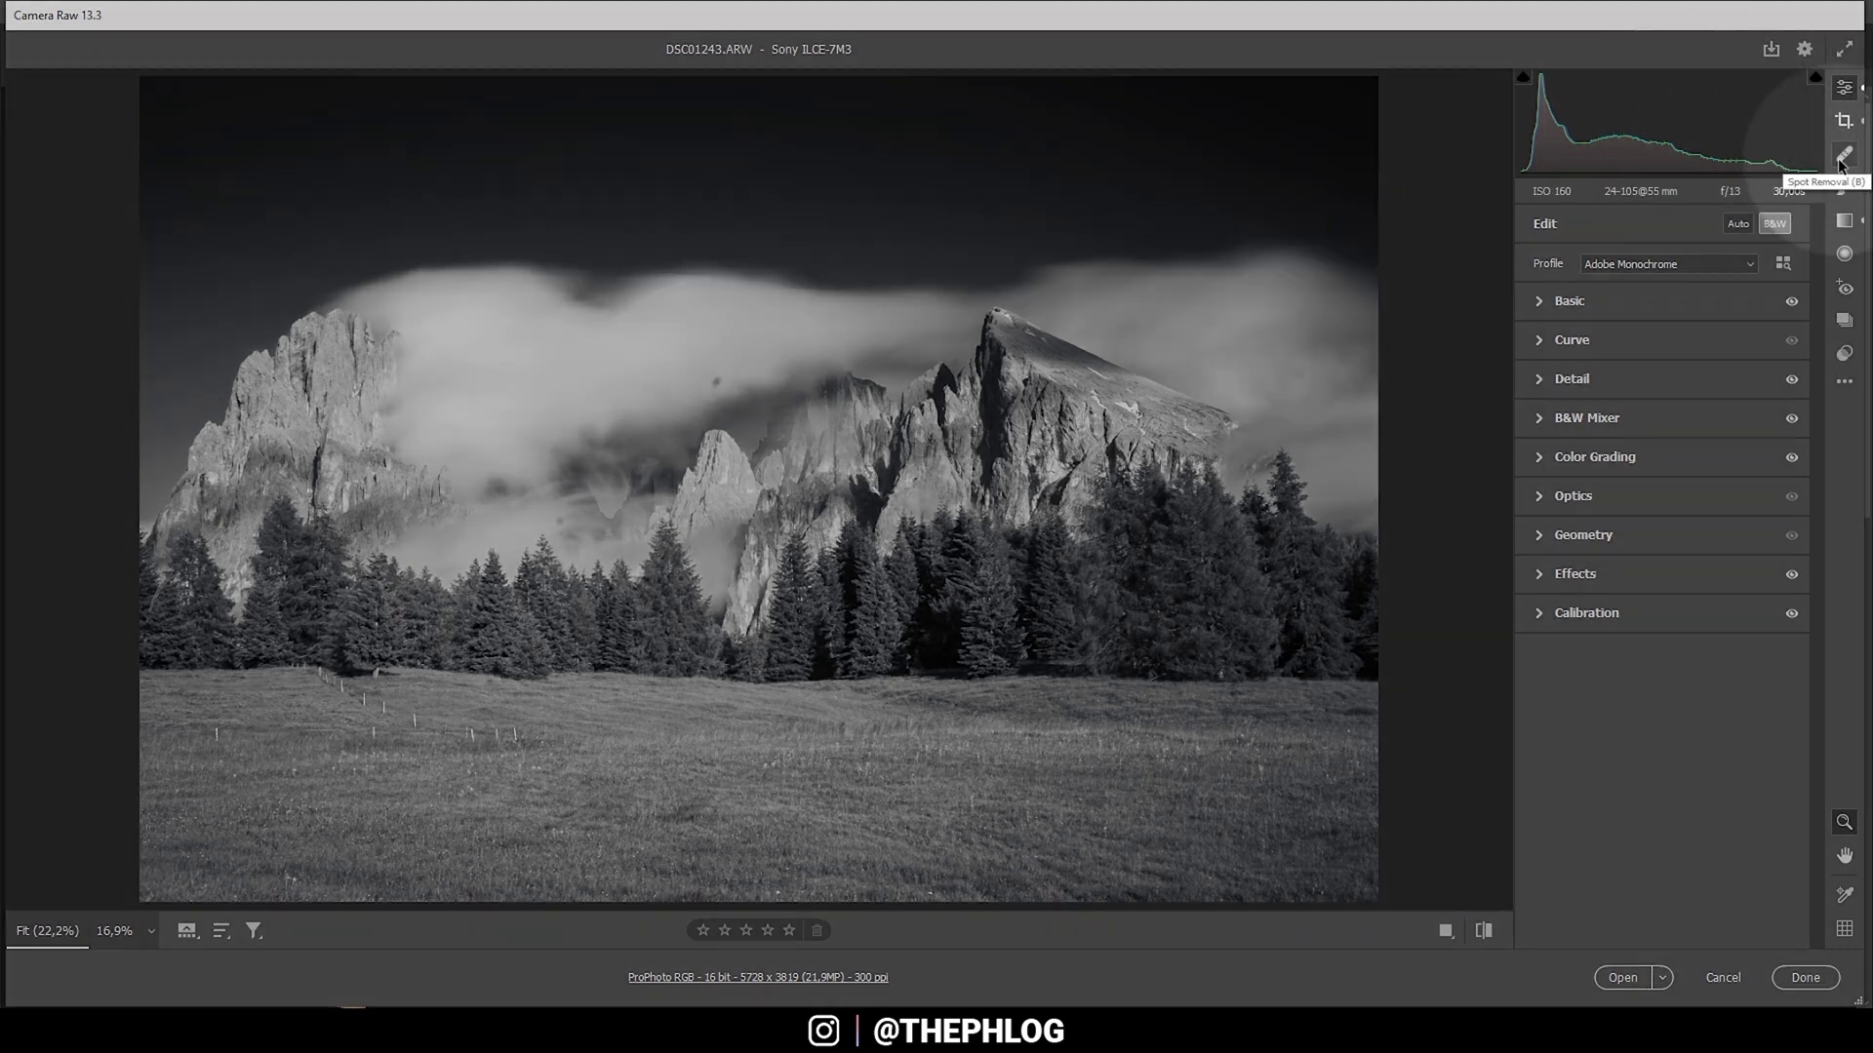
Switch to Spot Removal and turn on Visualize Spots with a higher threshold
click(1841, 156)
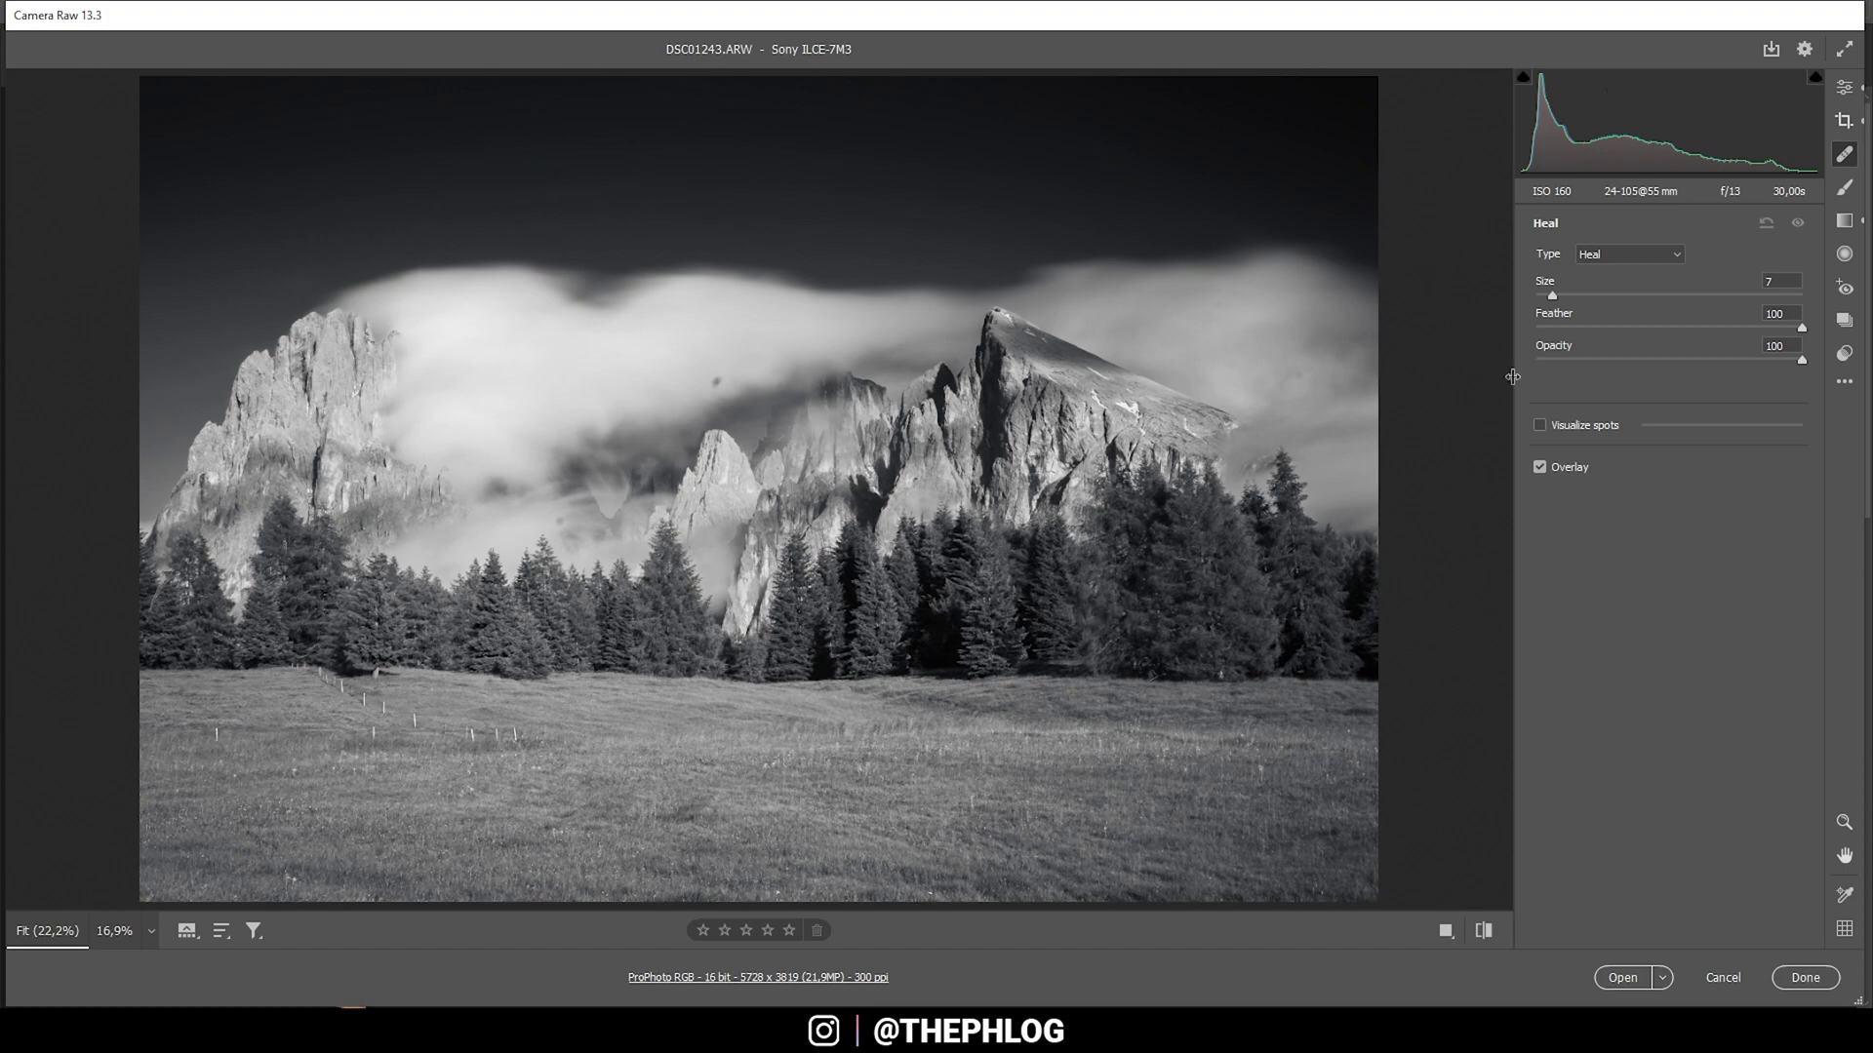
click(1540, 429)
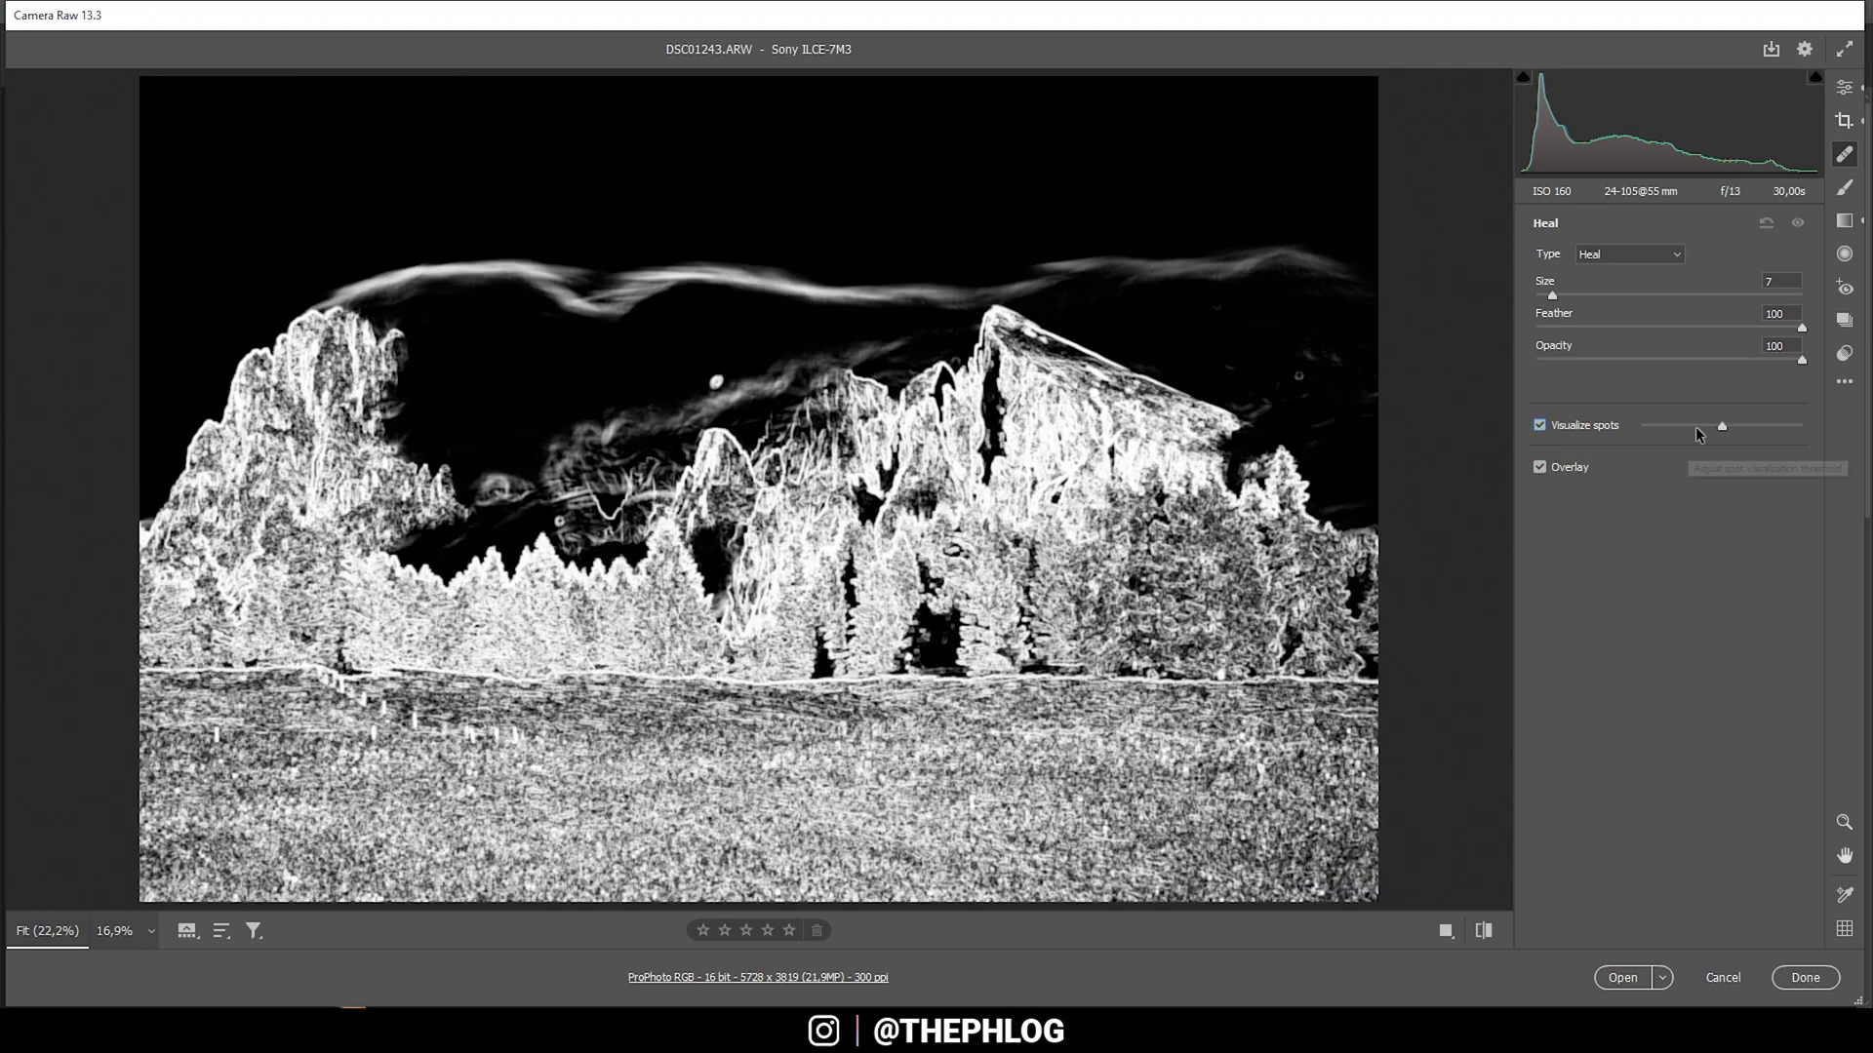
drag(1722, 425, 1787, 426)
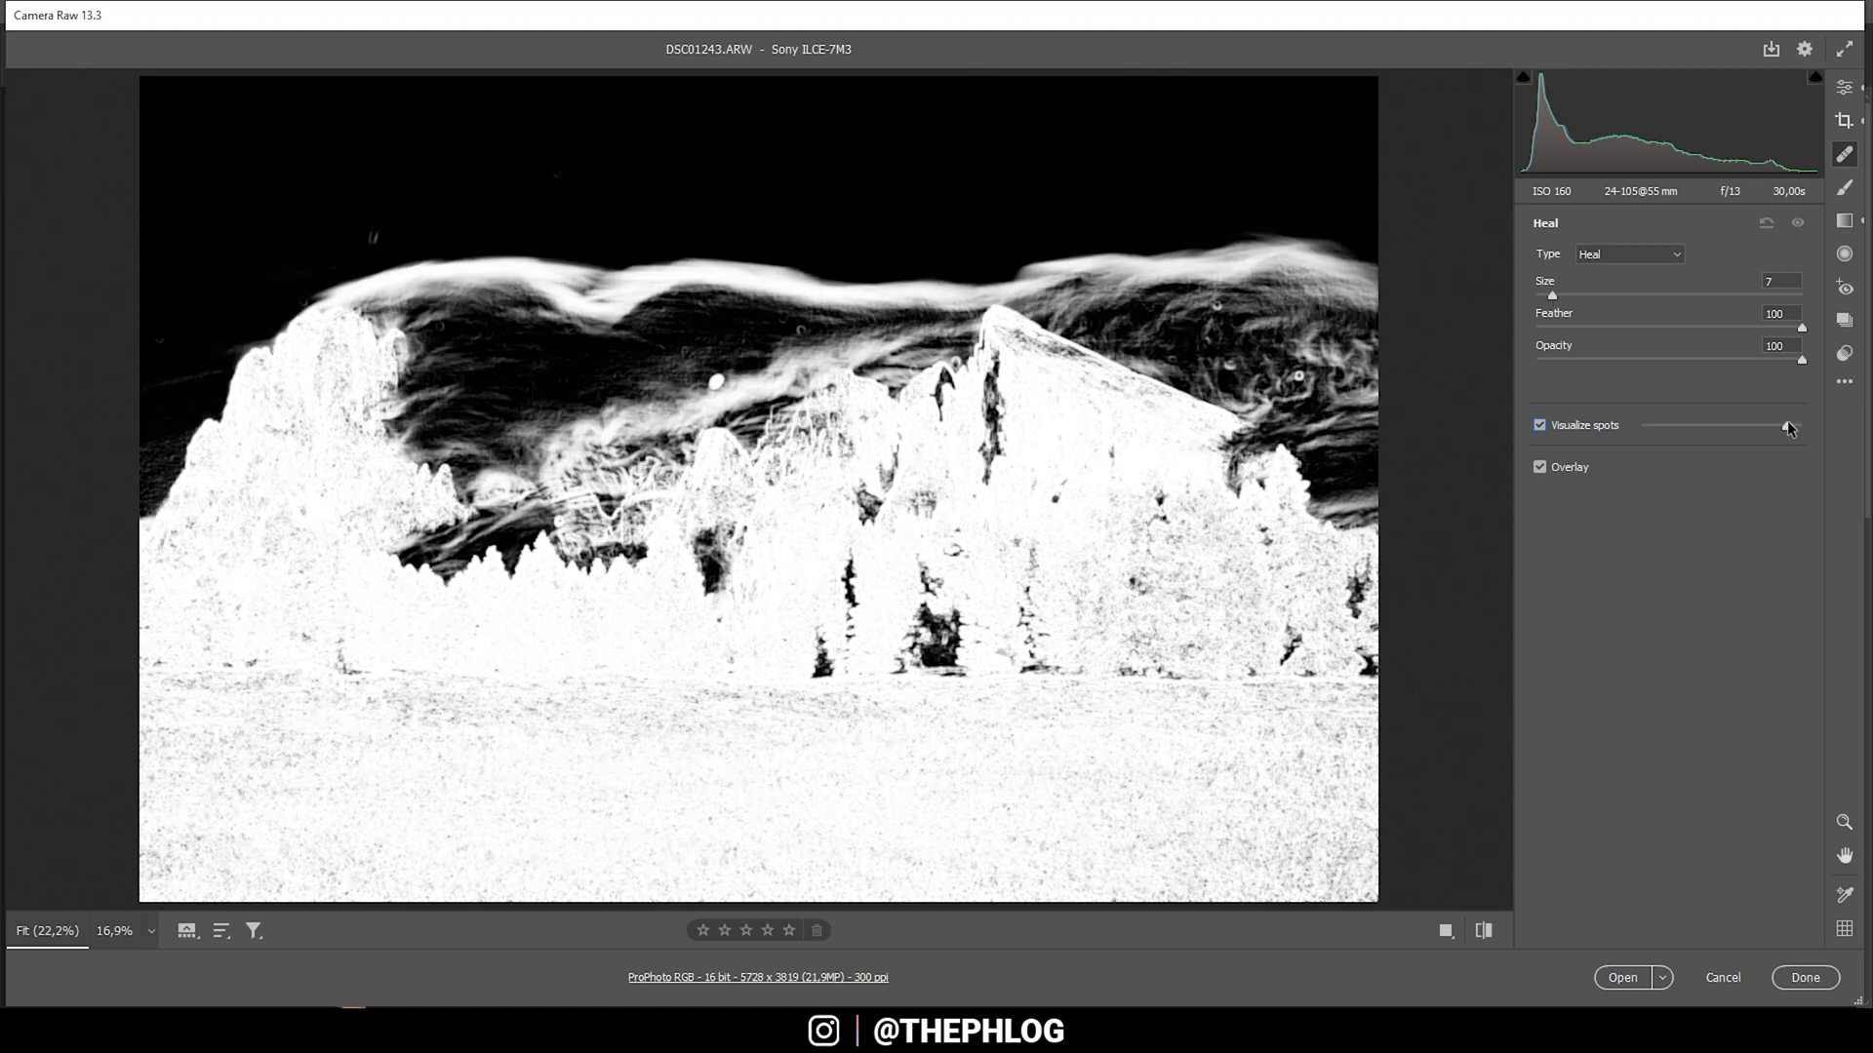
With a smaller brush, heal the dust spots in the clouds and near the peak
key(bracketleft)
key(bracketleft)
click(718, 383)
key(bracketleft)
key(bracketleft)
click(800, 330)
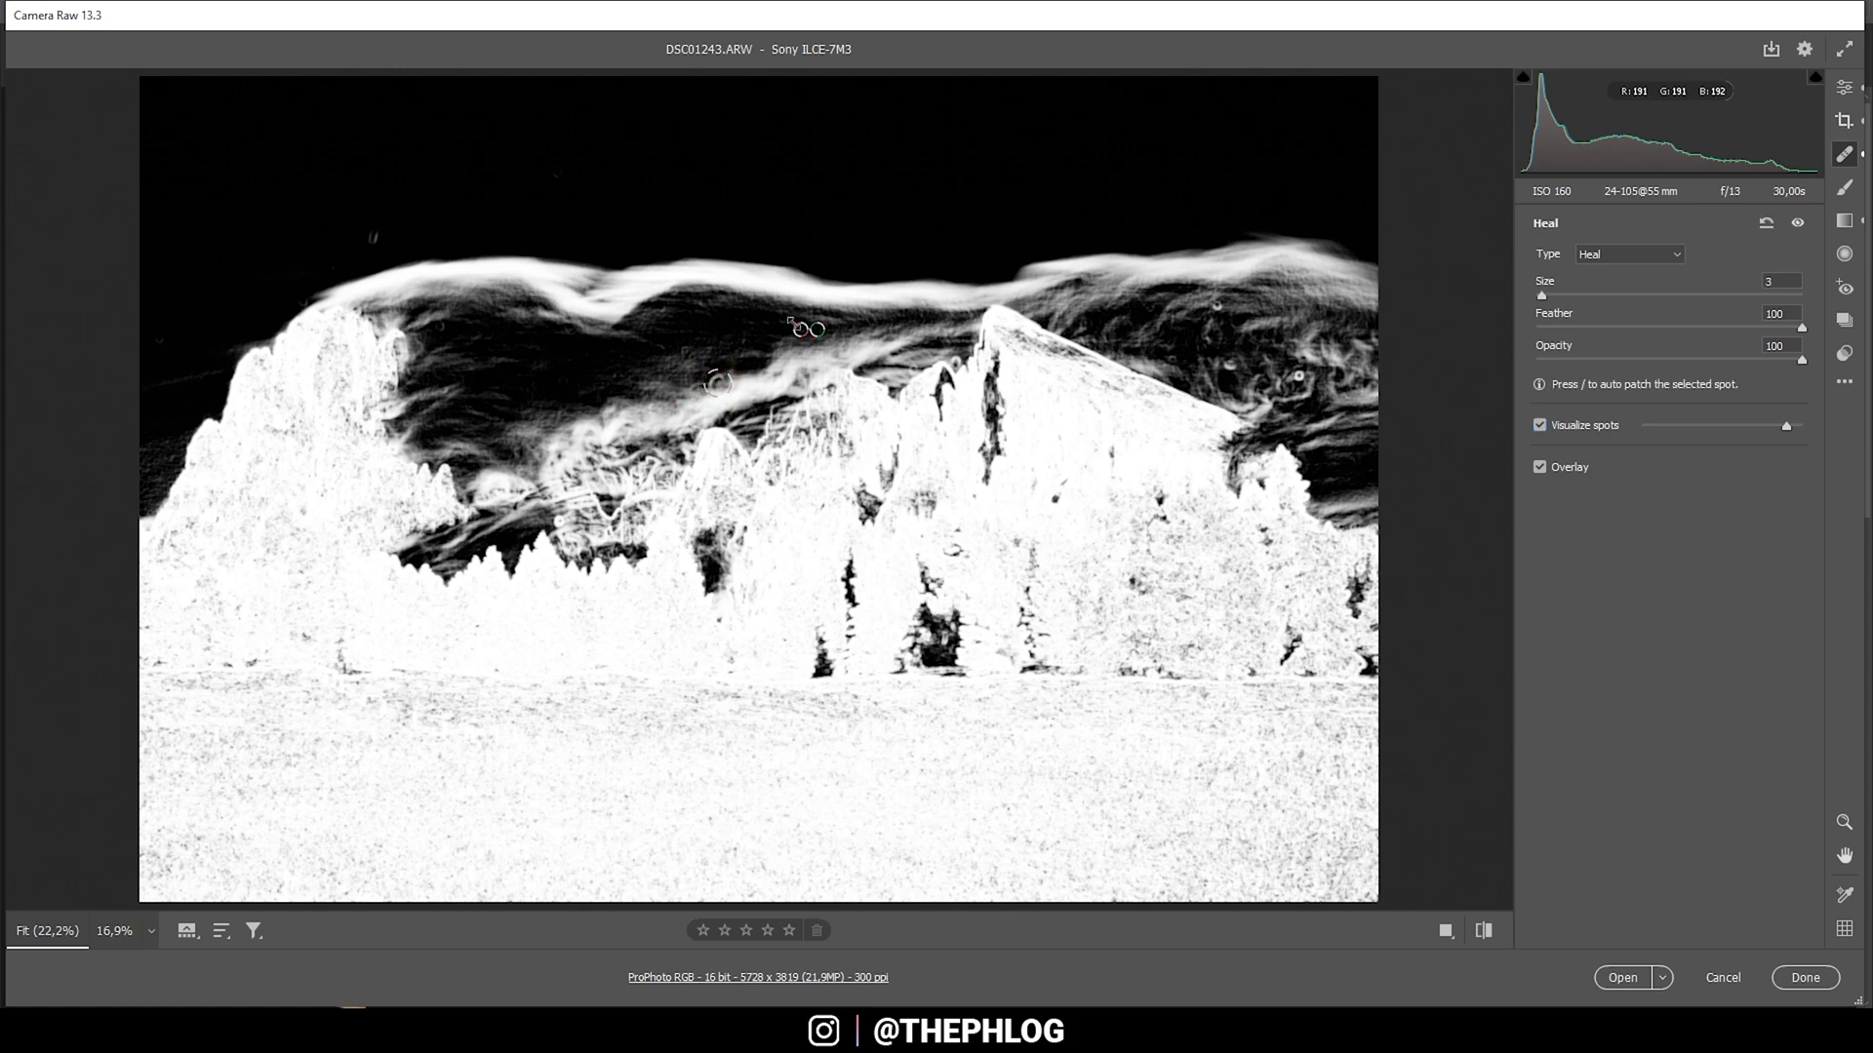
click(1170, 358)
Enlarge the brush to size 6 and heal the remaining dust spots across the sky
key(bracketright)
key(bracketright)
key(bracketright)
click(1230, 363)
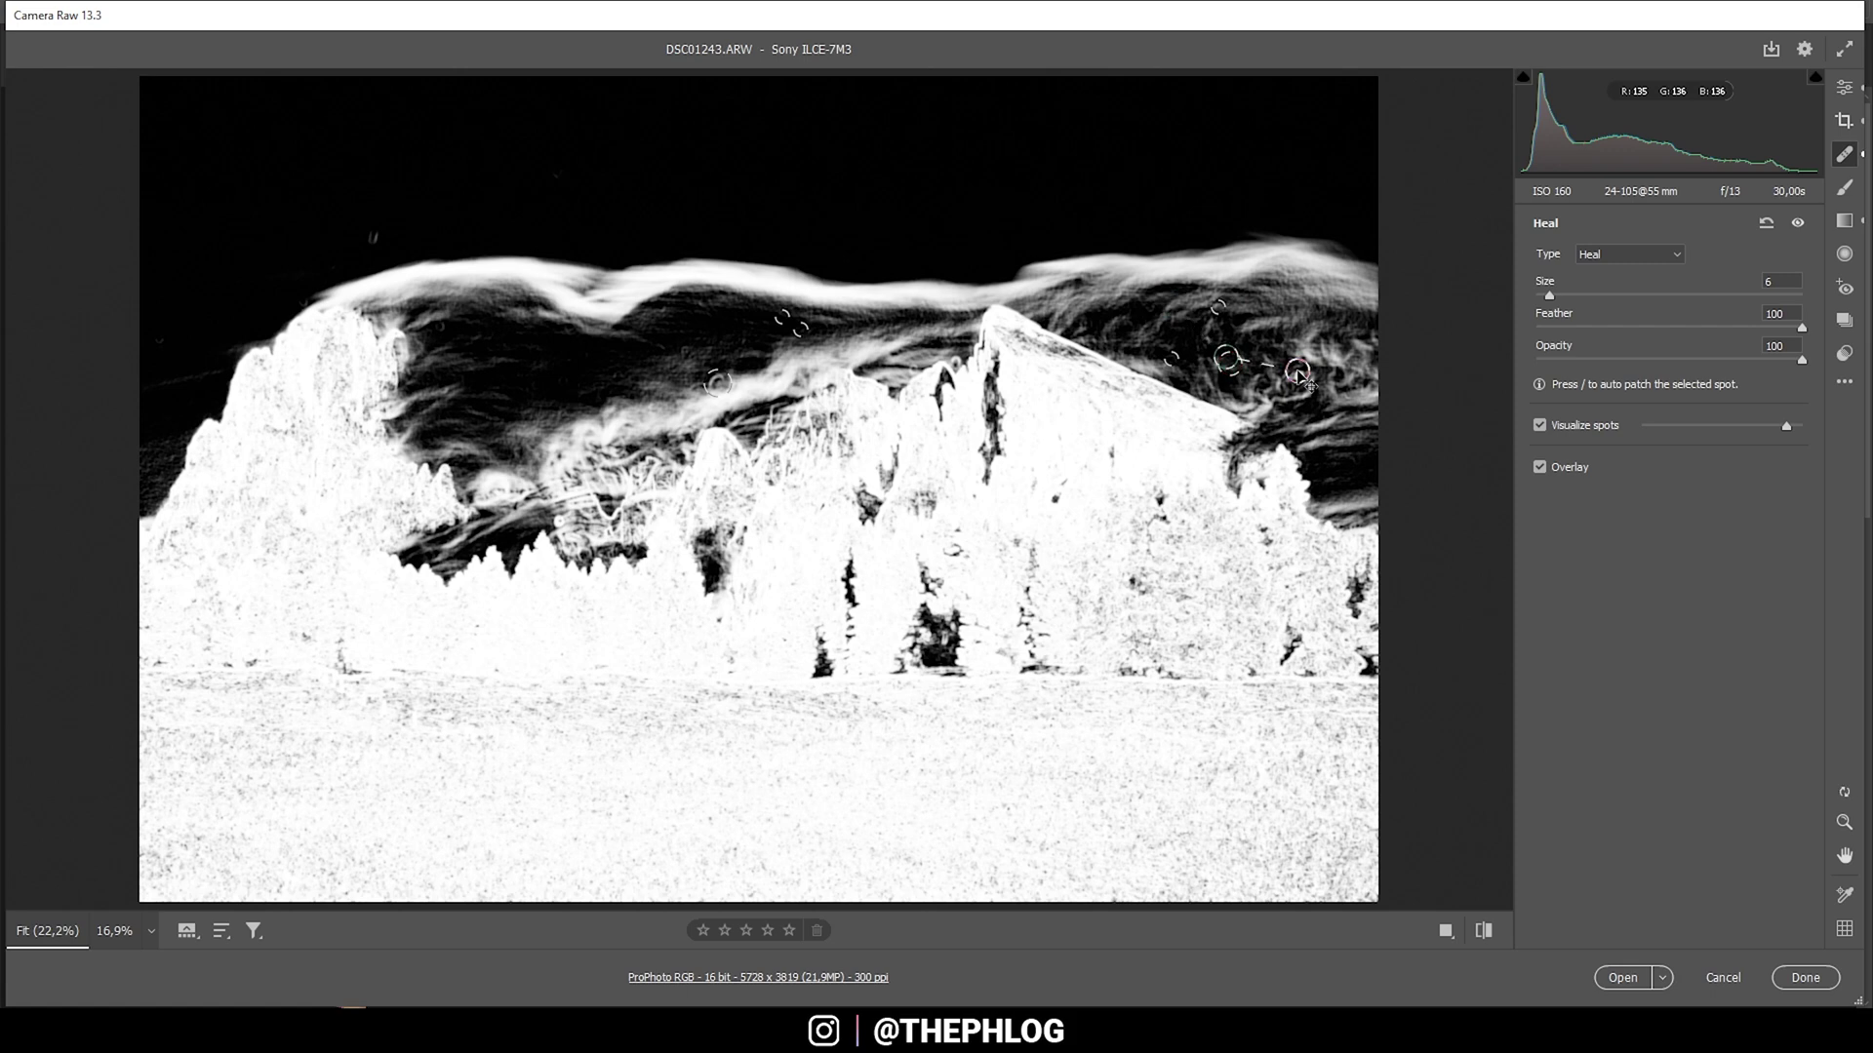
click(1296, 368)
click(375, 235)
click(153, 337)
click(554, 173)
Turn off Visualize Spots and return to the main Edit panel
click(1539, 426)
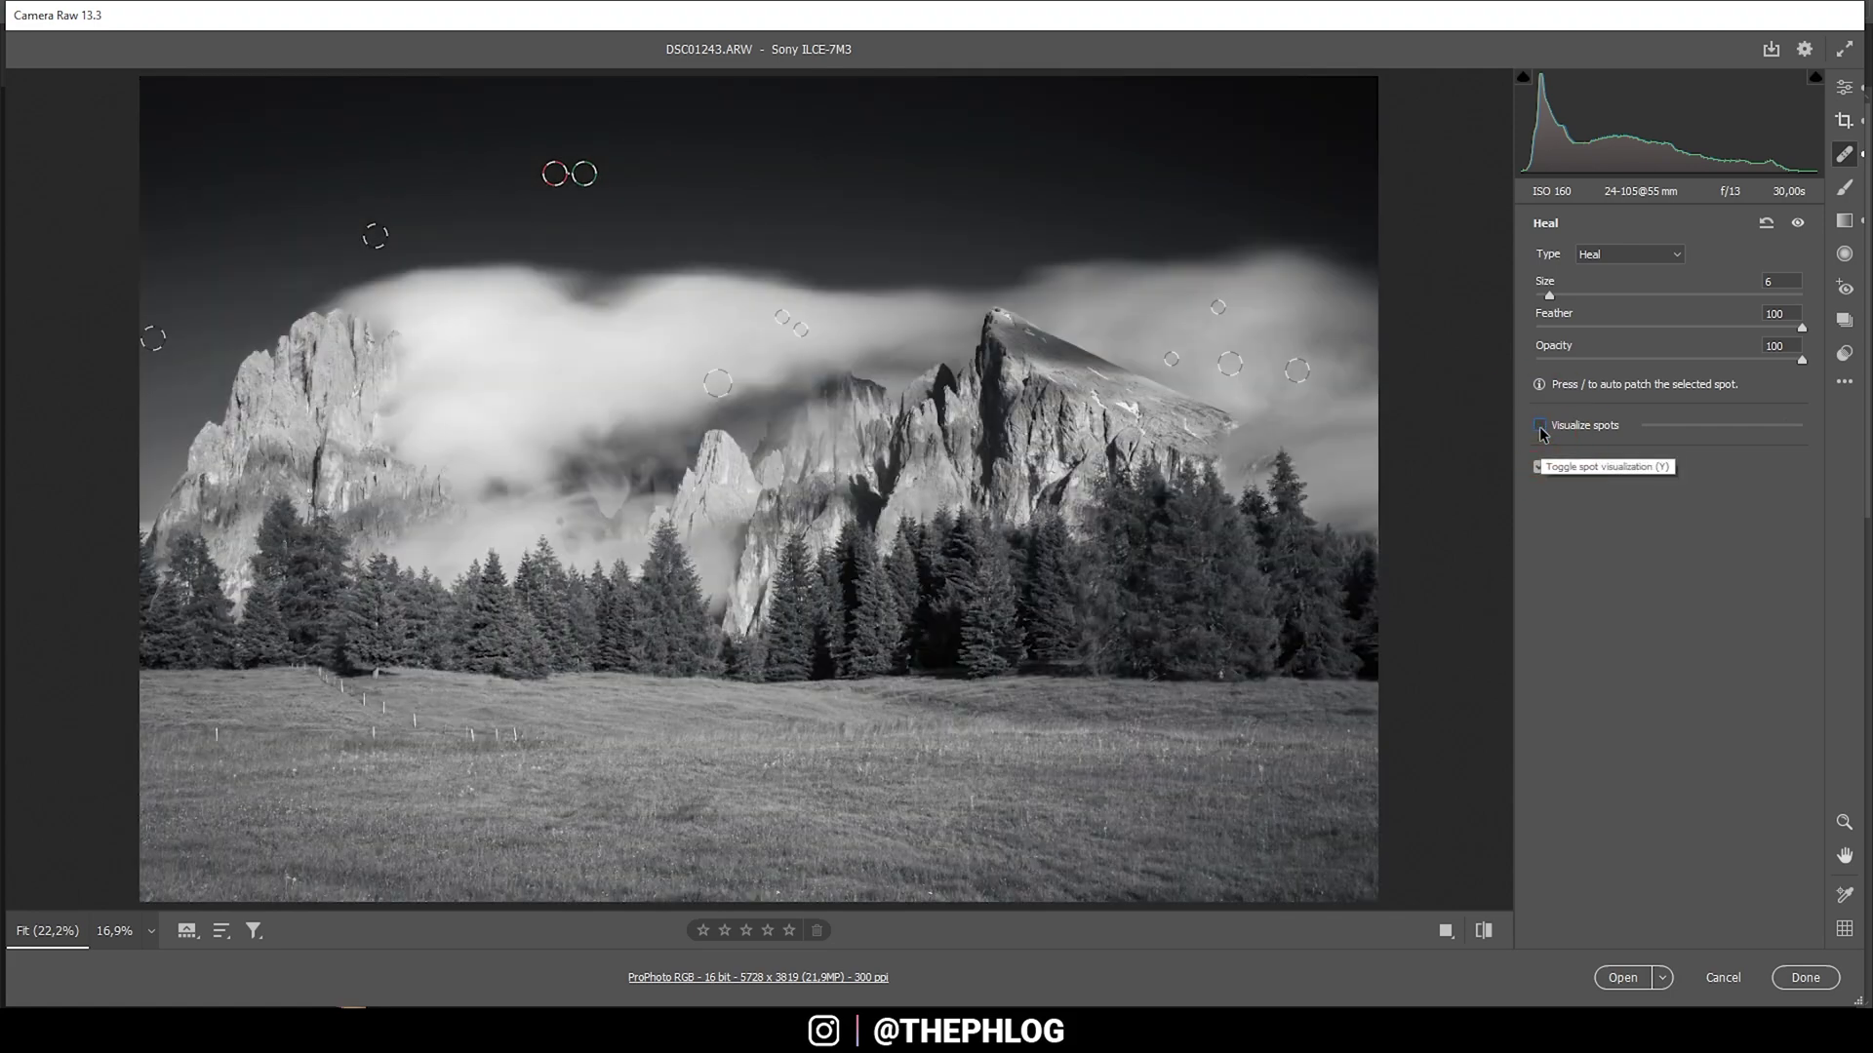
click(1841, 88)
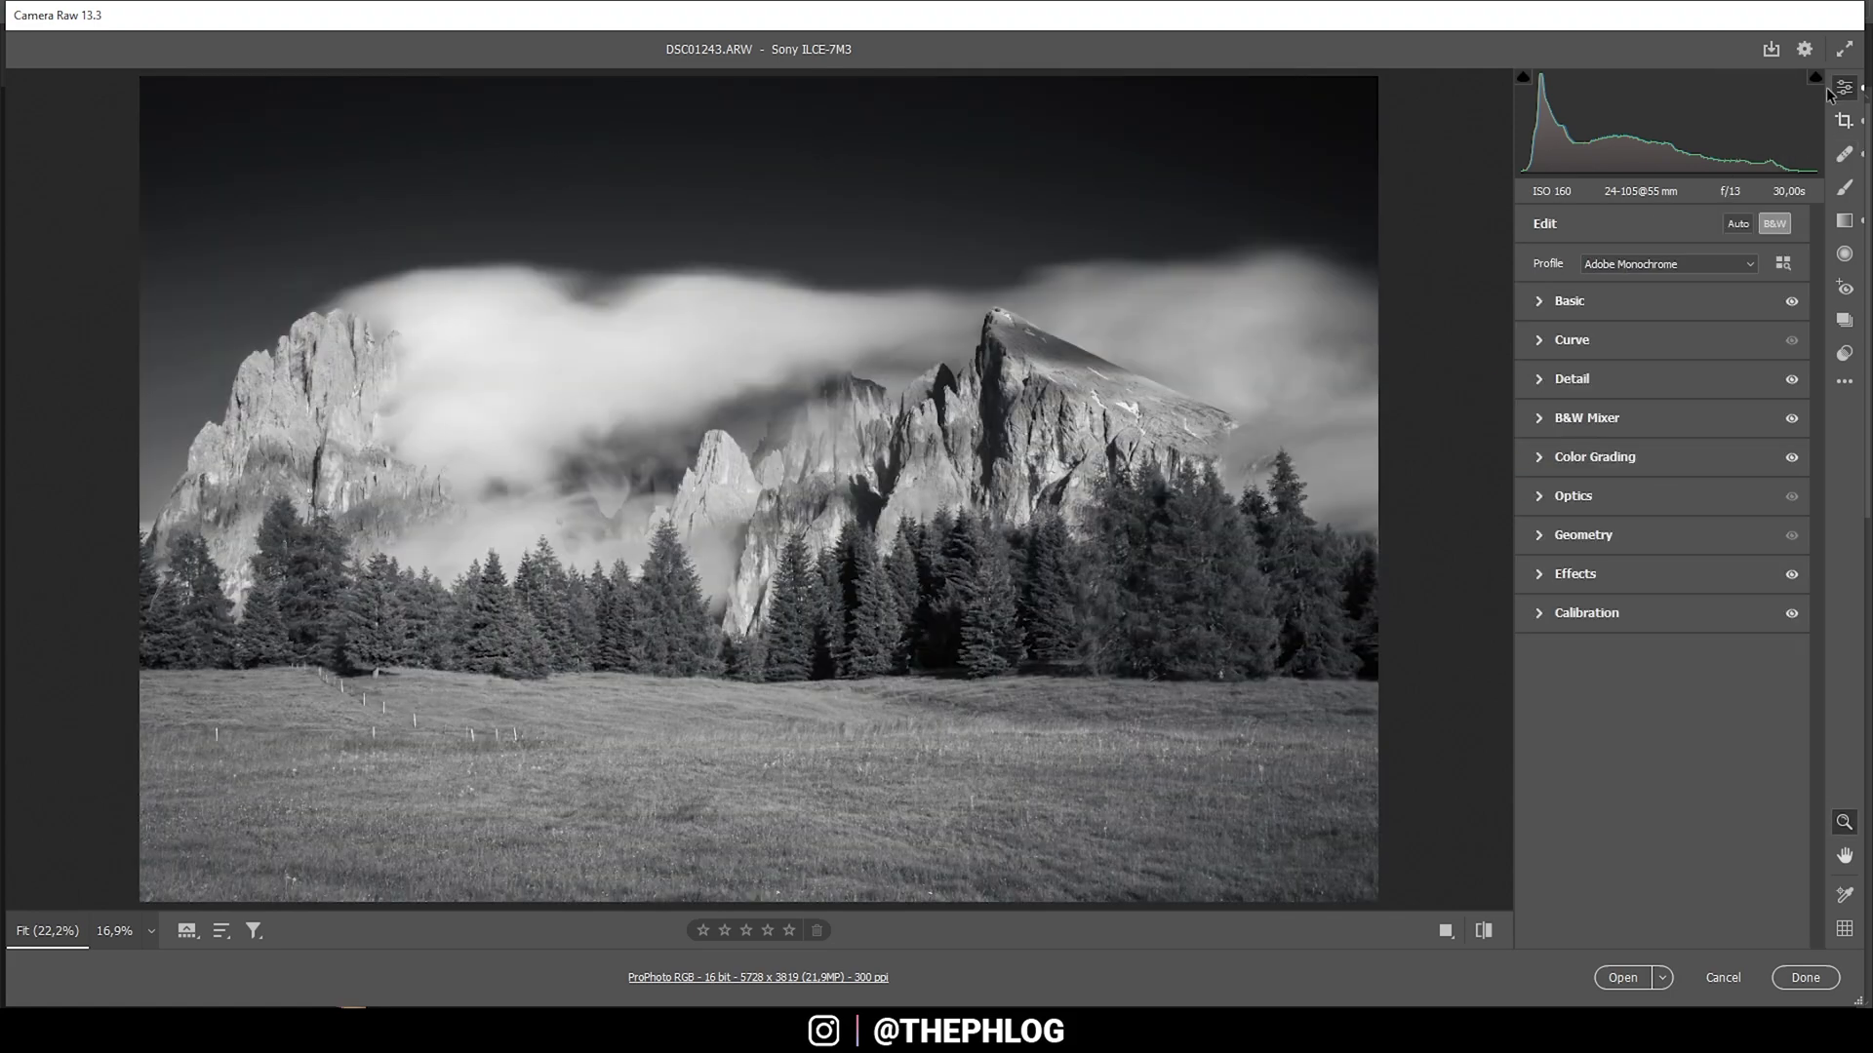